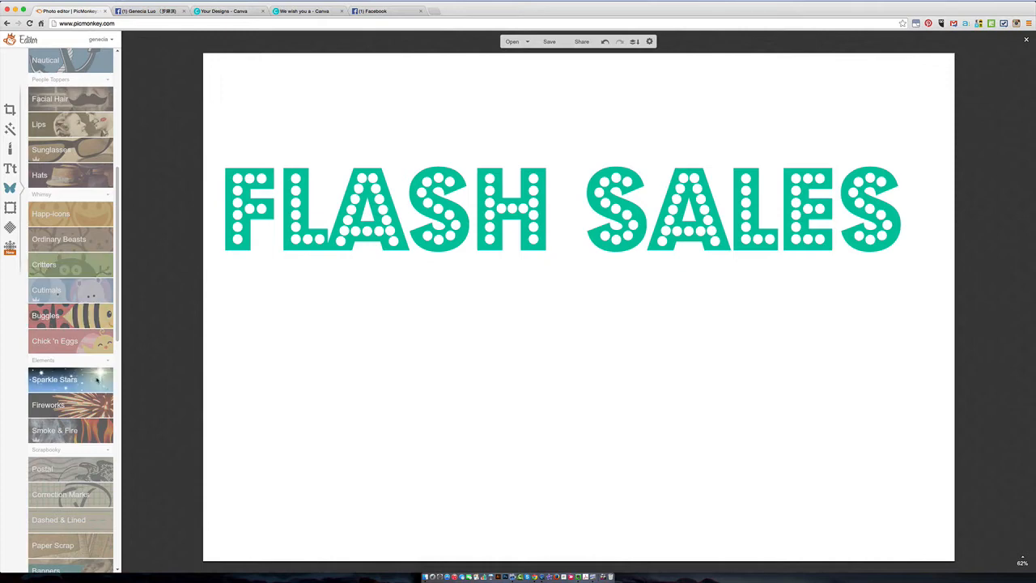
- Add the large four-pointed star from the Sparkle Stars overlays and set its first color to ee0088
left_click(96, 378)
left_click(97, 378)
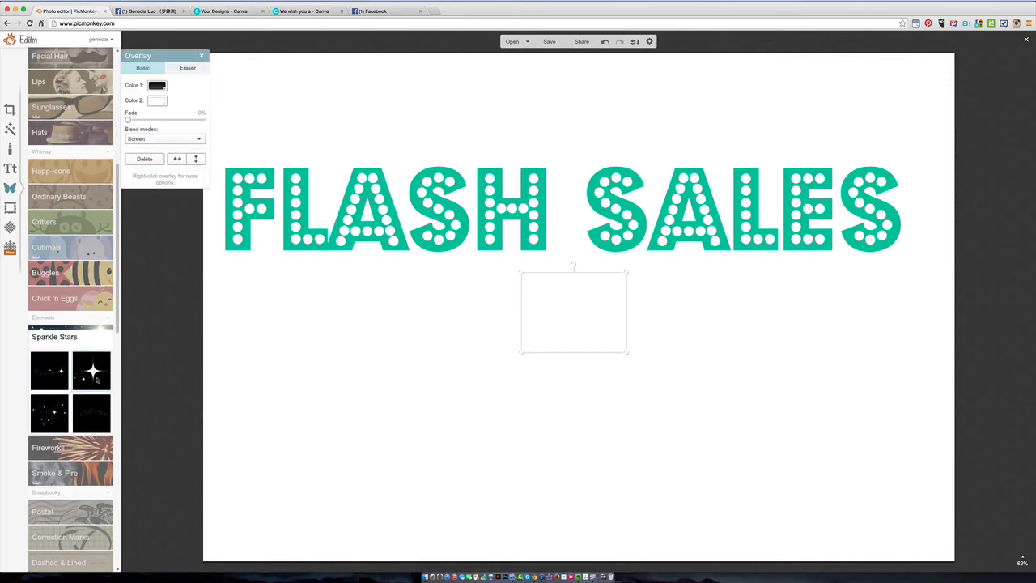
left_click(157, 87)
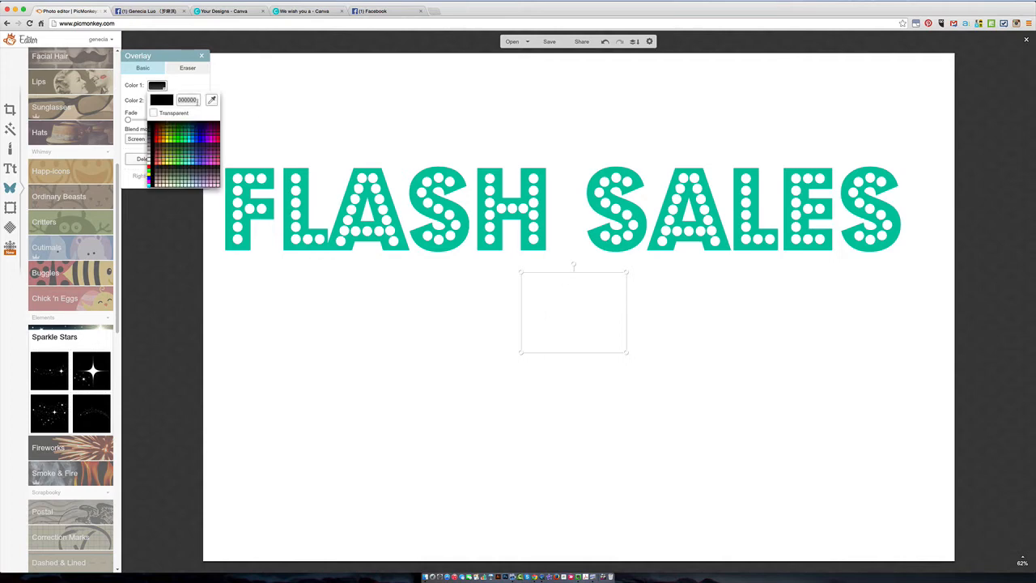
type("ee0088")
left_click(212, 100)
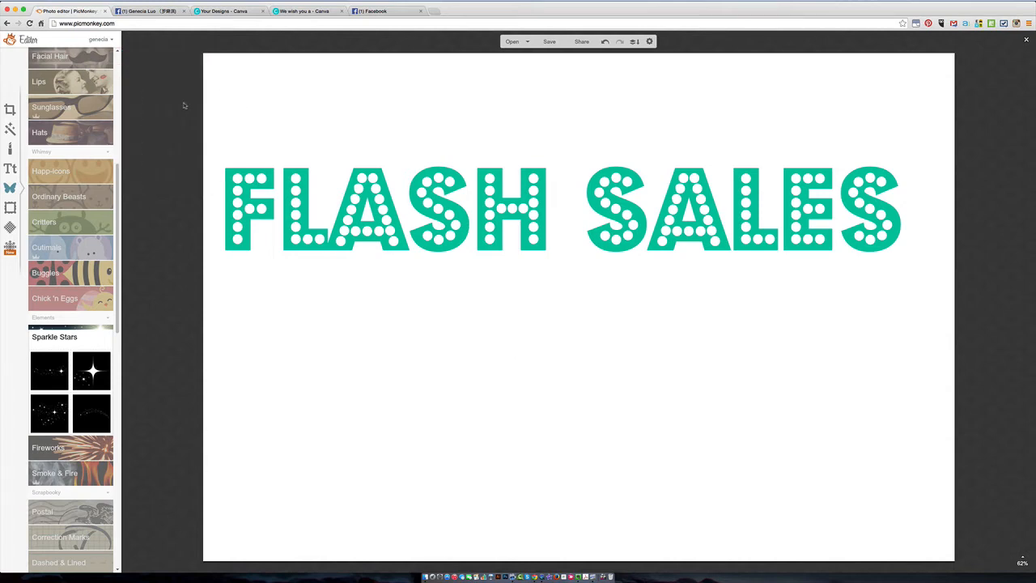
left_click(577, 298)
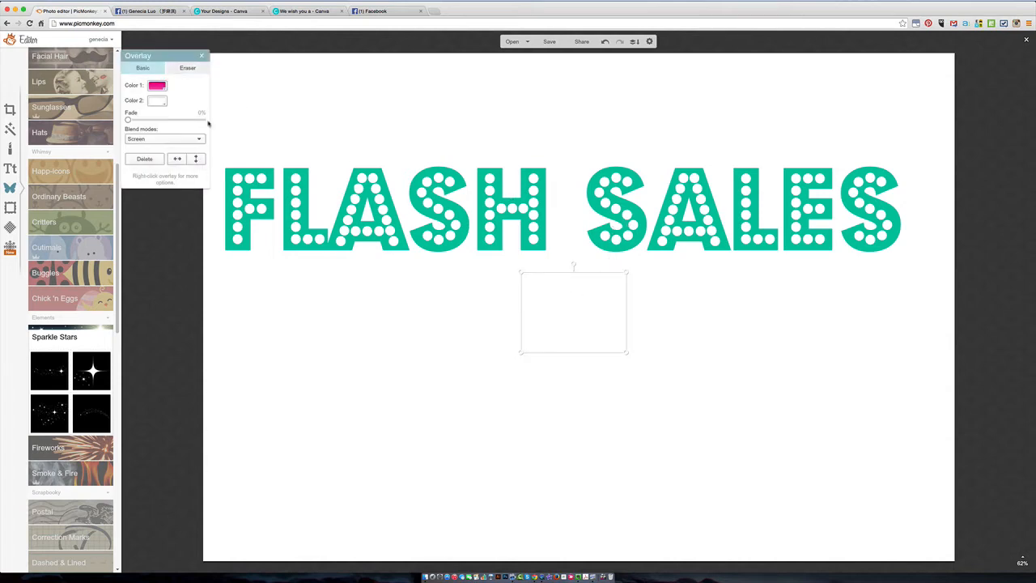
- Set the star overlay's second color to ee0088
left_click(162, 102)
left_click(194, 115)
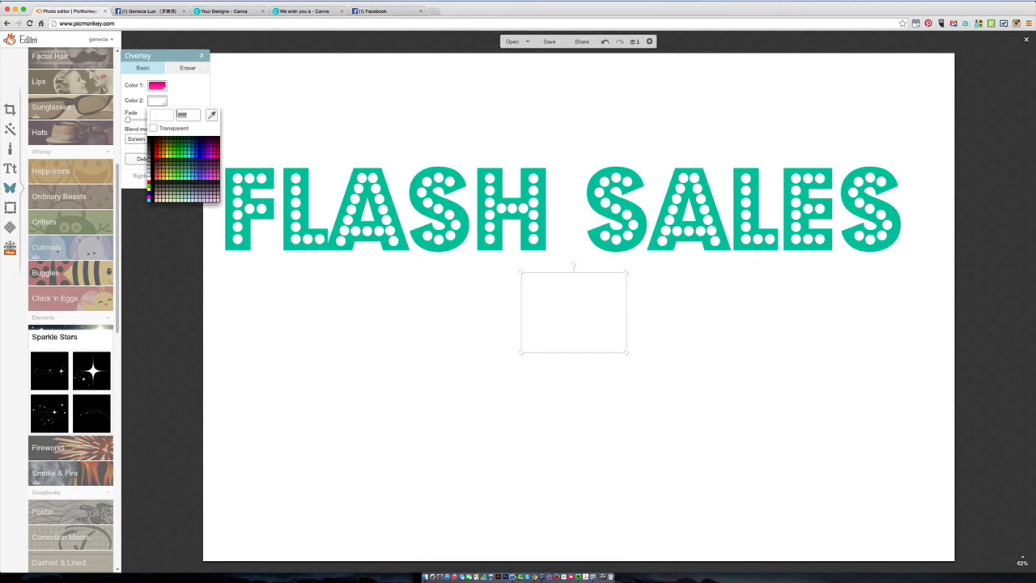
type("ee")
type("0080")
key("Return")
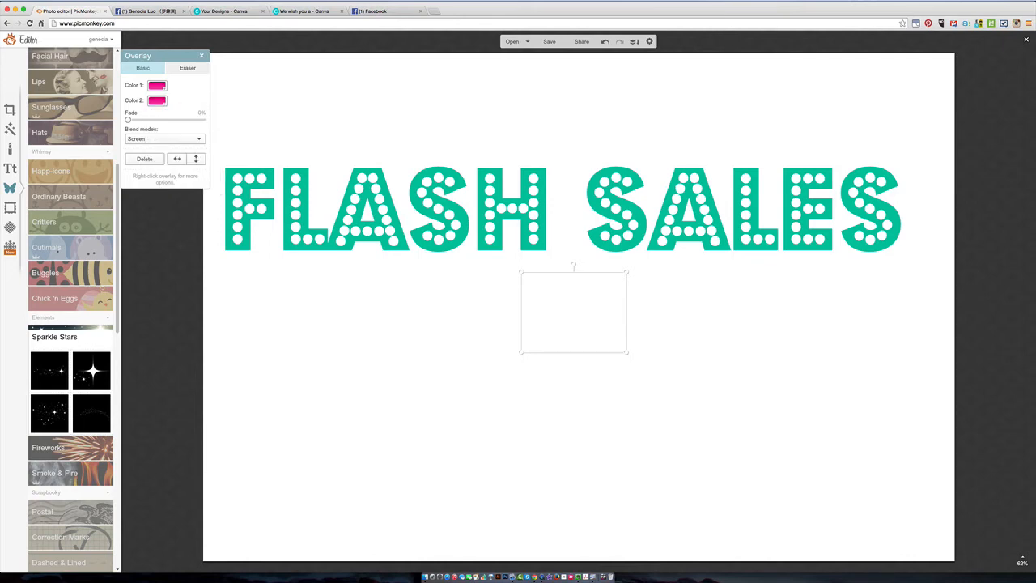
- Place the star overlay over the final S of FLASH SALES, with its fade at 0%
left_click_drag(128, 120, 152, 120)
left_click_drag(571, 305, 893, 174)
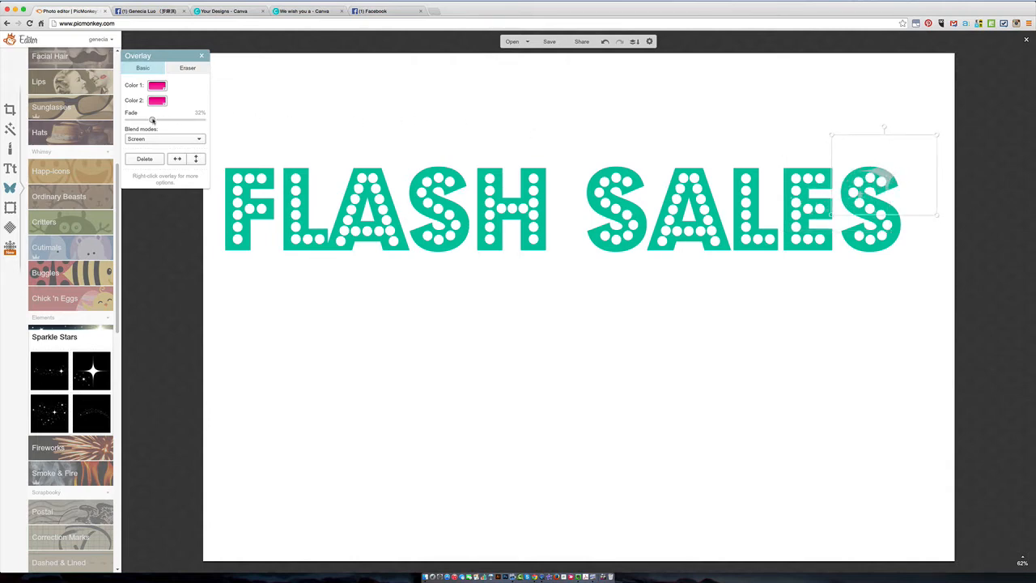
left_click_drag(153, 120, 128, 120)
left_click_drag(887, 170, 868, 185)
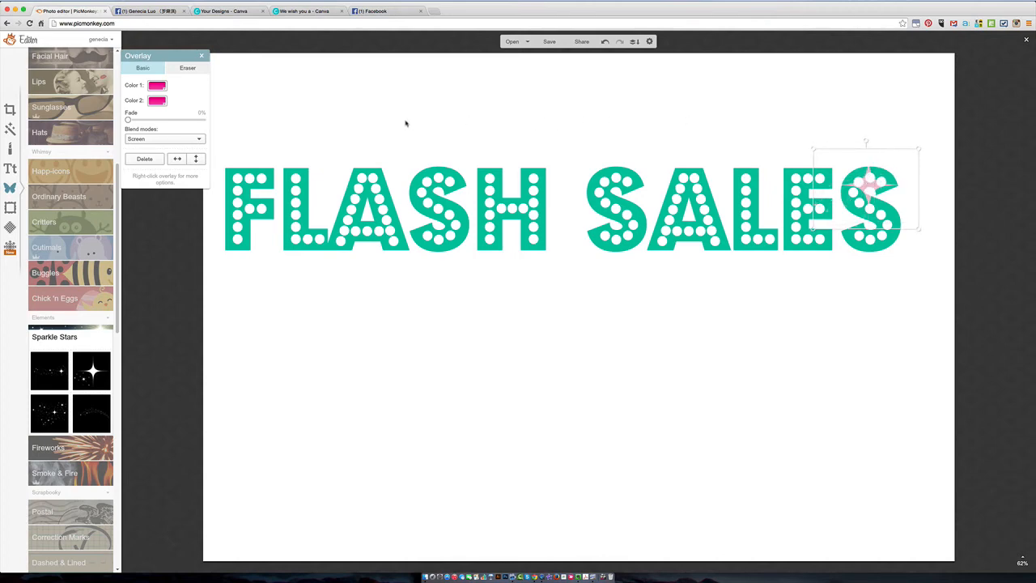
left_click(165, 139)
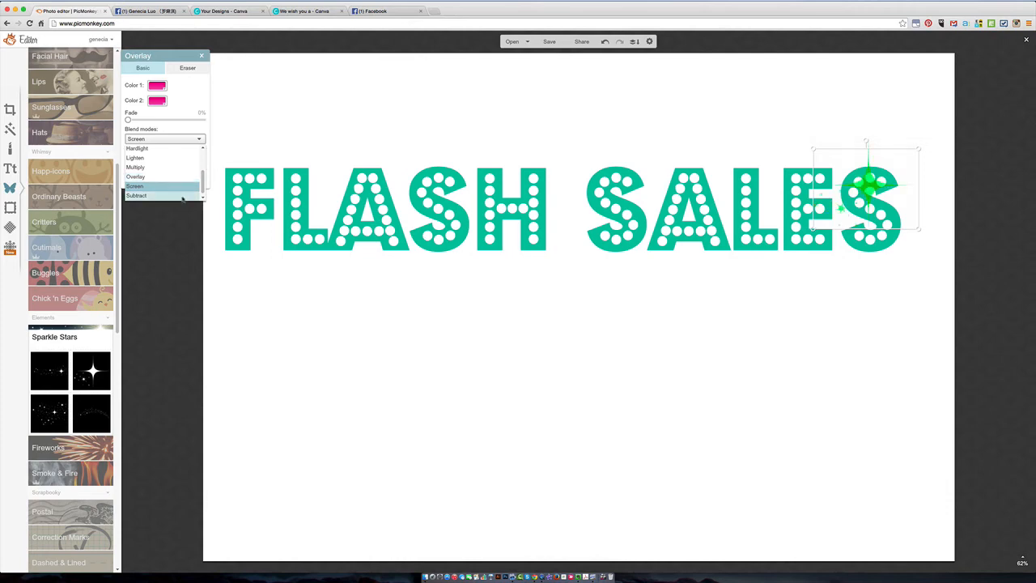
scroll(190, 150, "up", 2)
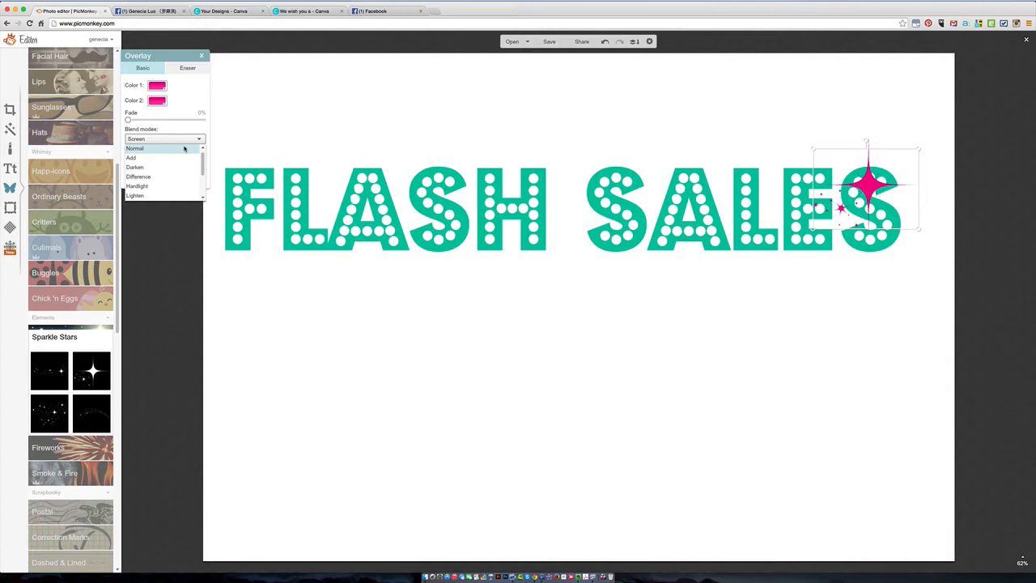
left_click(307, 137)
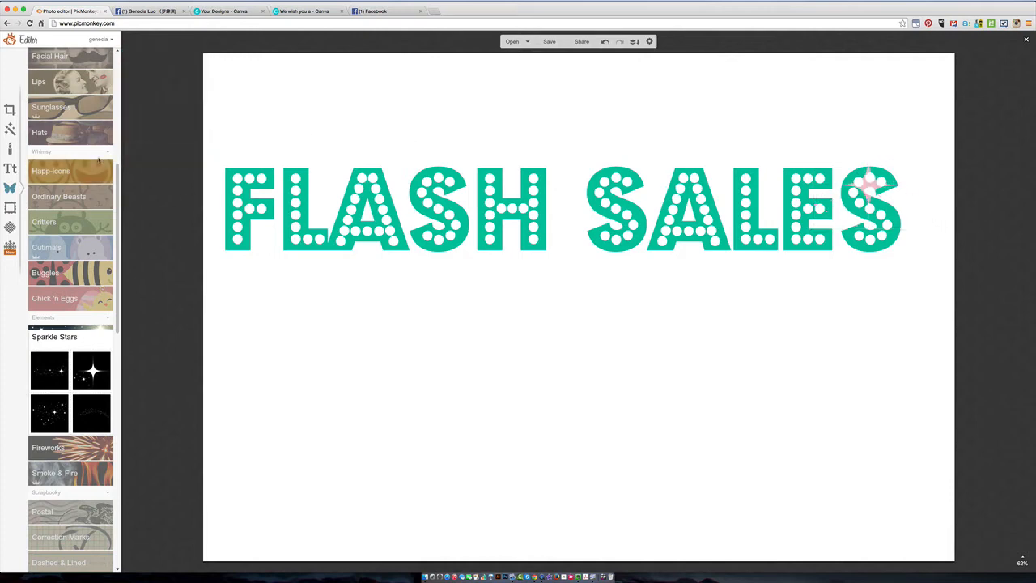
- Set the star overlay's blend mode to Normal and shift it to the upper-right edge of the final S
left_click(872, 183)
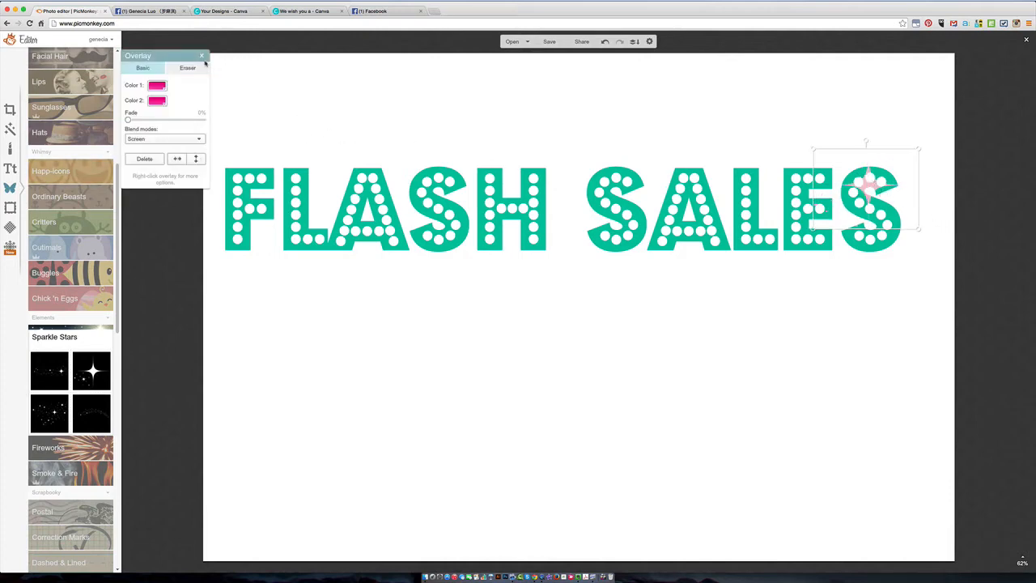
left_click_drag(165, 57, 699, 95)
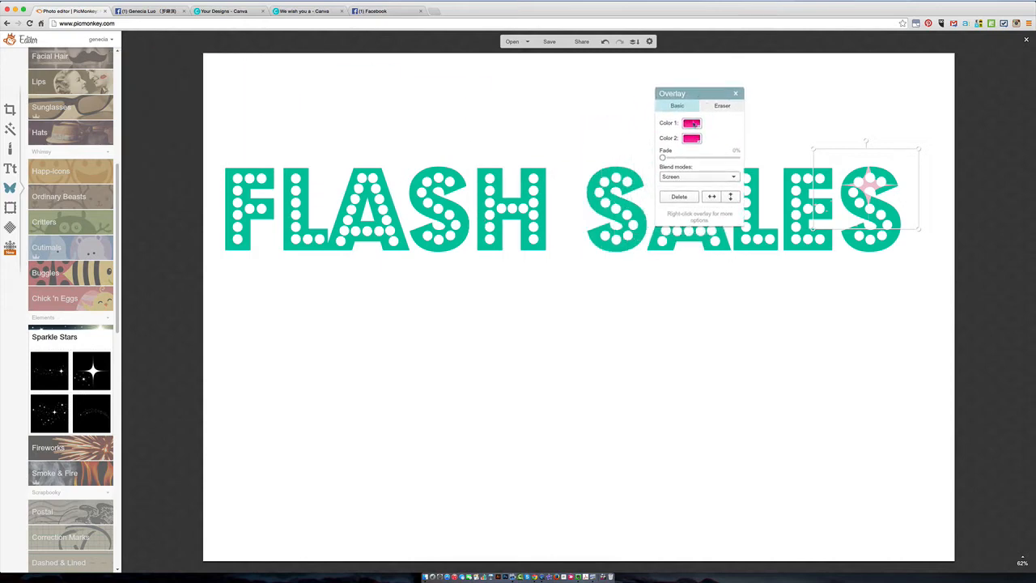
left_click(700, 177)
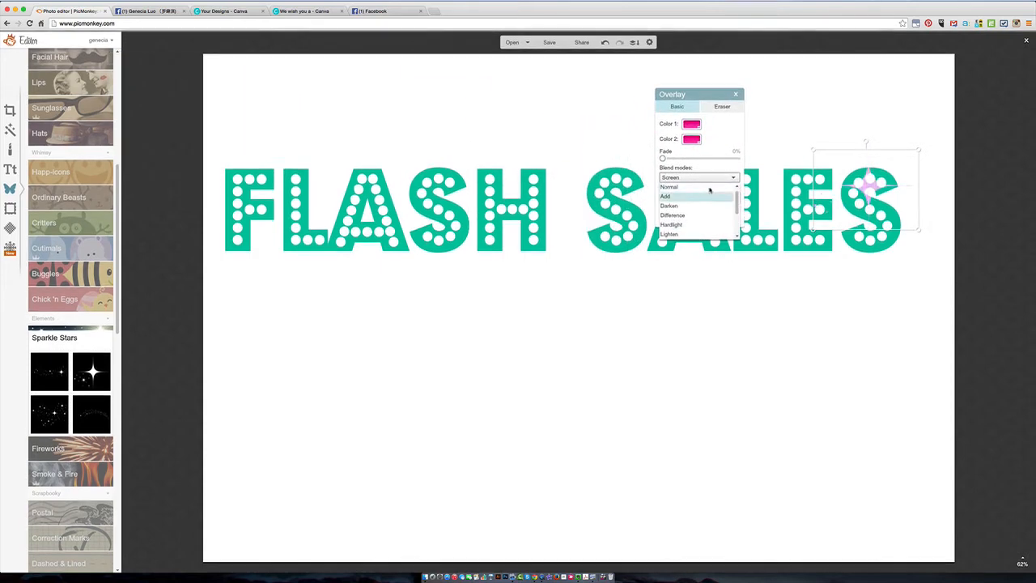
left_click(708, 186)
mouse_move(853, 188)
left_mouse_down()
mouse_move(871, 151)
mouse_move(859, 162)
mouse_move(868, 175)
left_mouse_up()
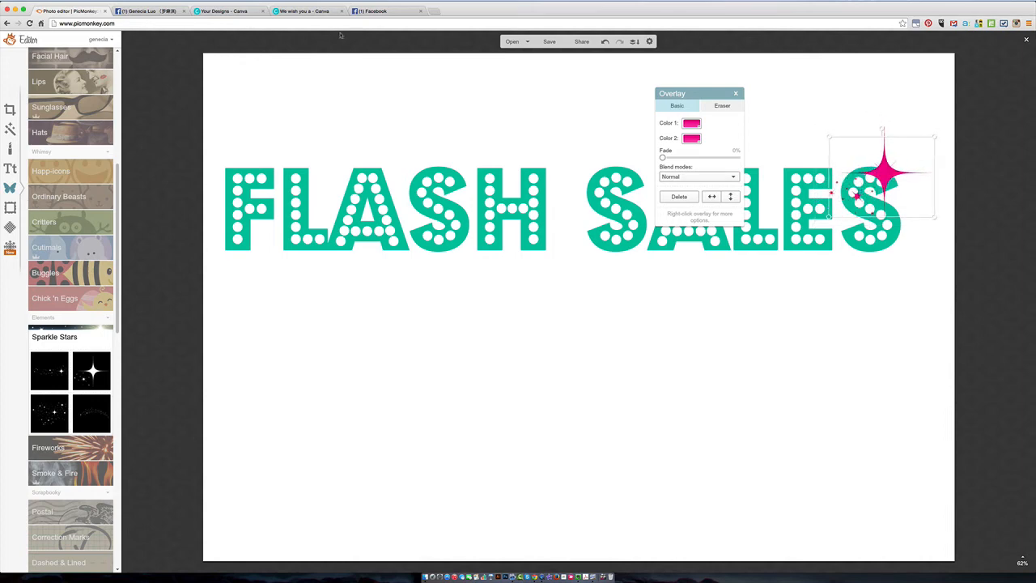
- Check the finished graphic in the Facebook post, then make the star overlay's second color transparent in PicMonkey
left_click(165, 12)
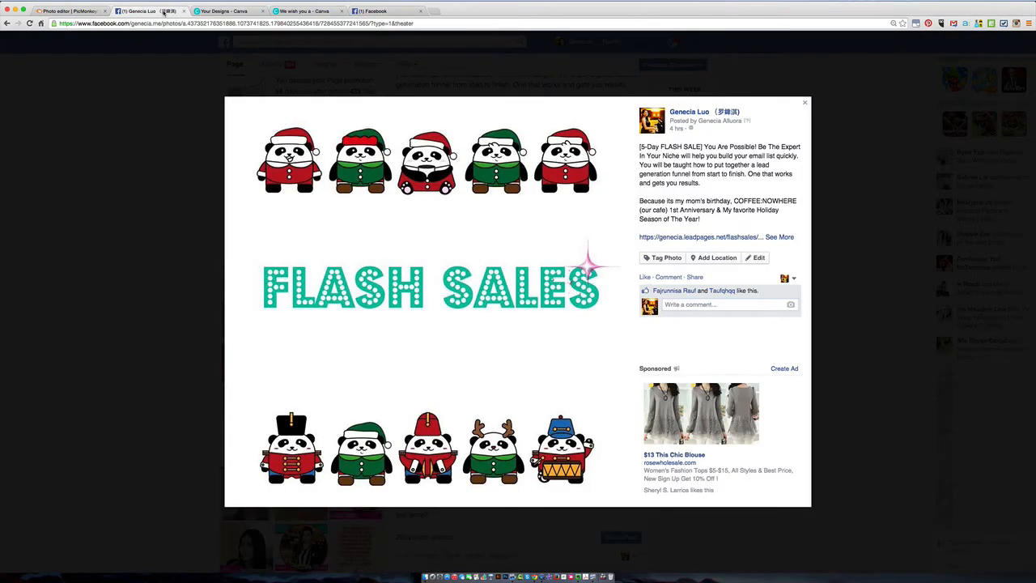
left_click(50, 10)
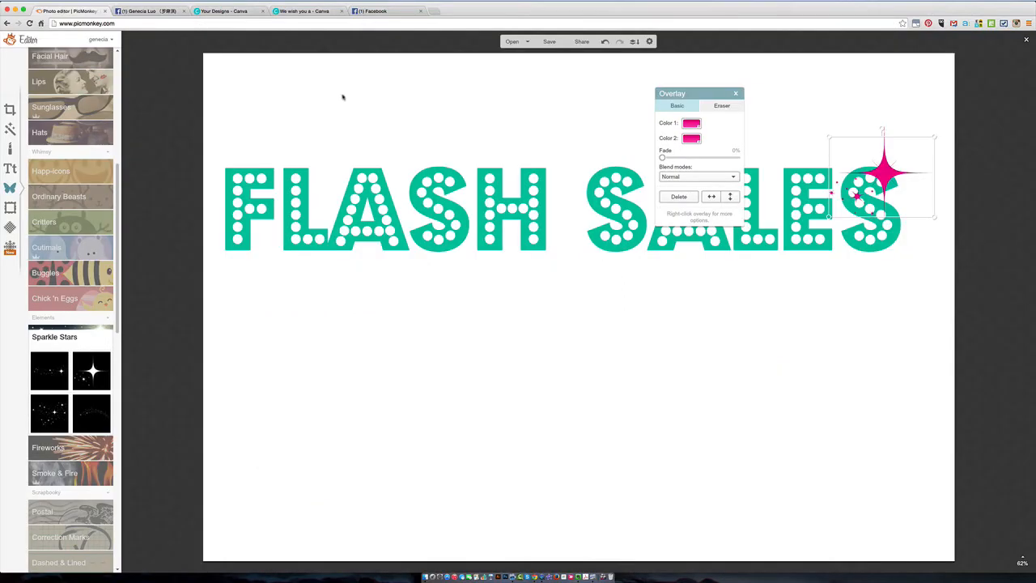
left_click(693, 138)
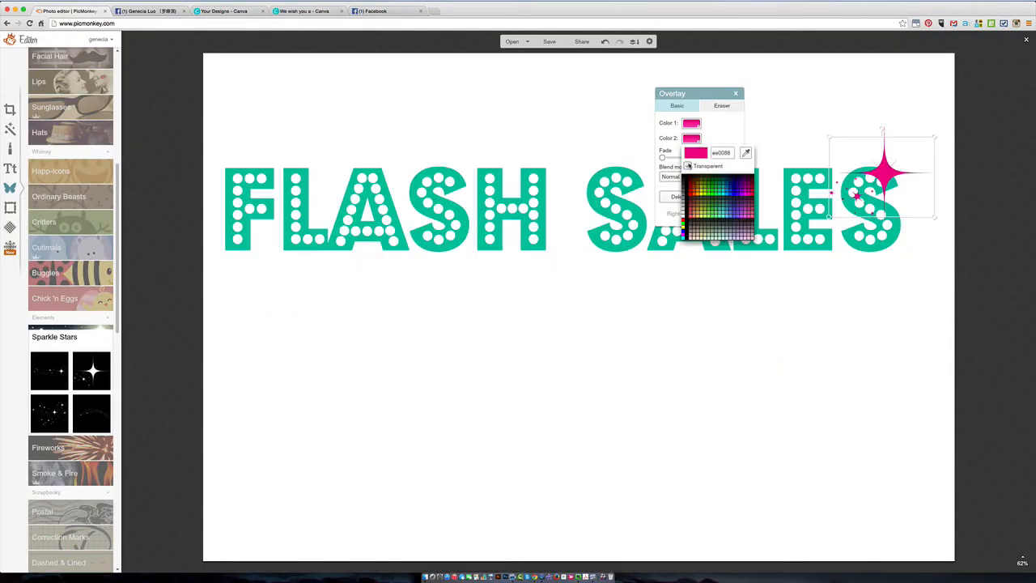
left_click(688, 165)
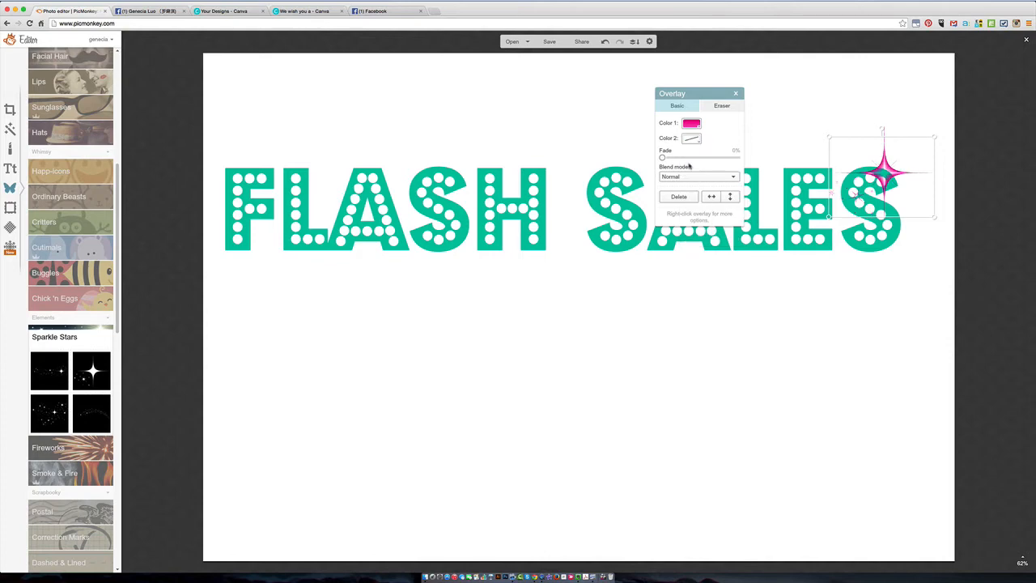
left_click(778, 121)
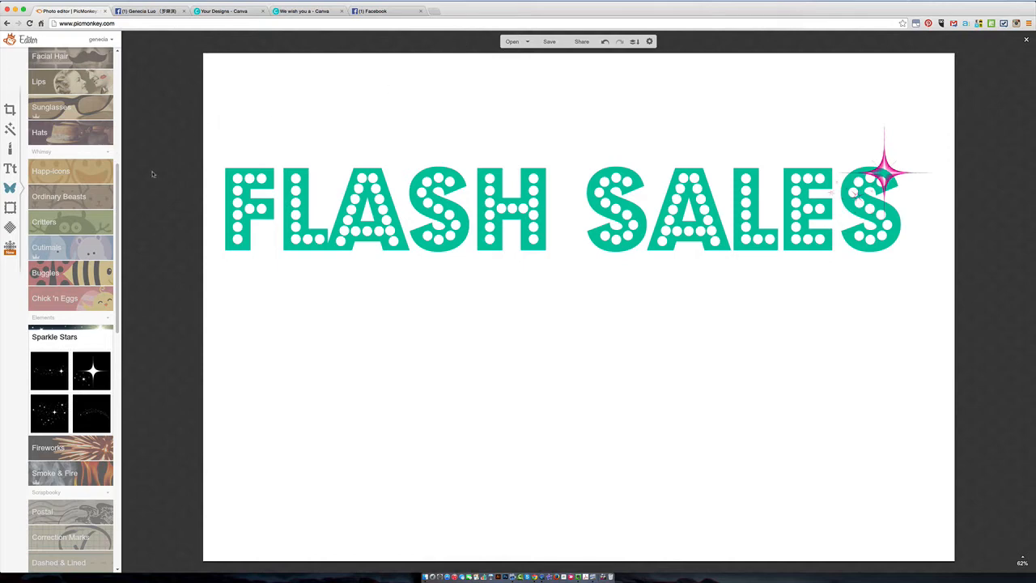
- Change the canvas color to a transparent canvas and apply it
left_click(9, 108)
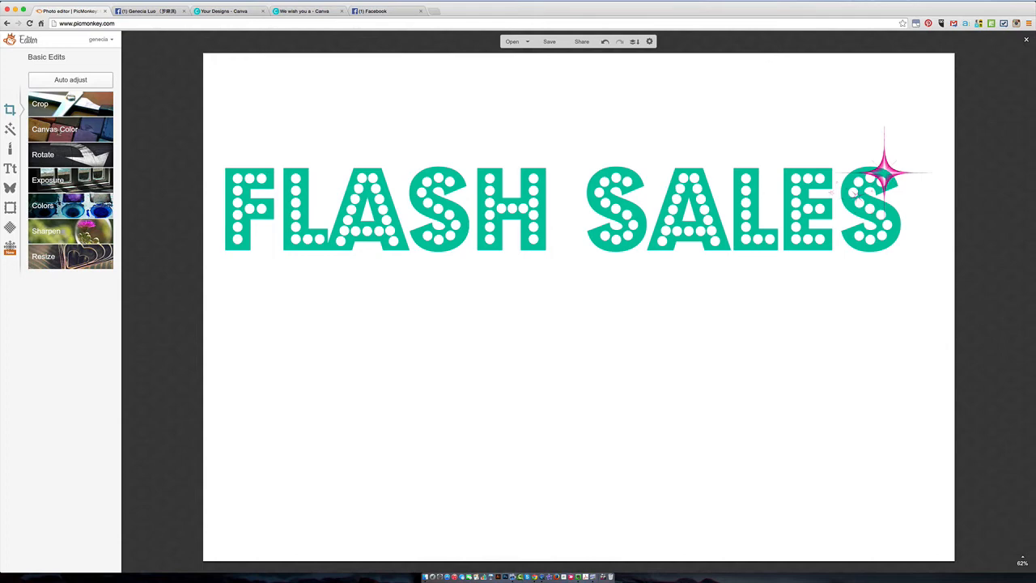
left_click(58, 128)
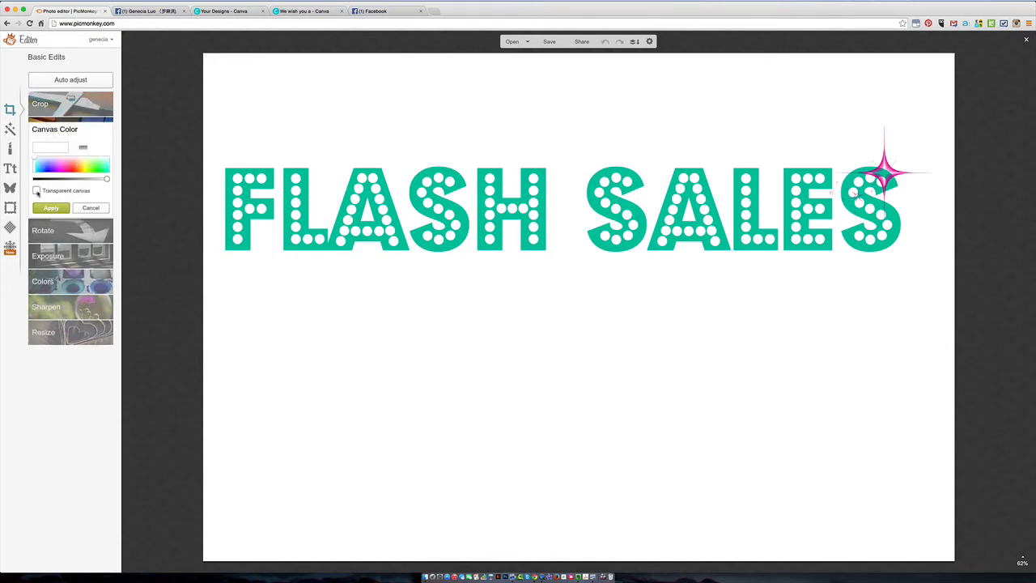
left_click(36, 191)
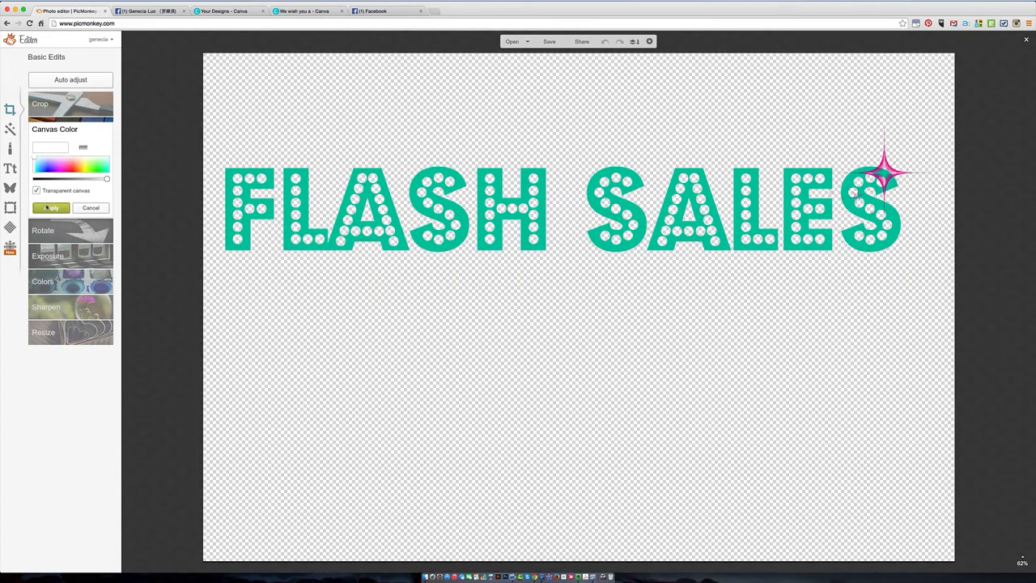
left_click(50, 208)
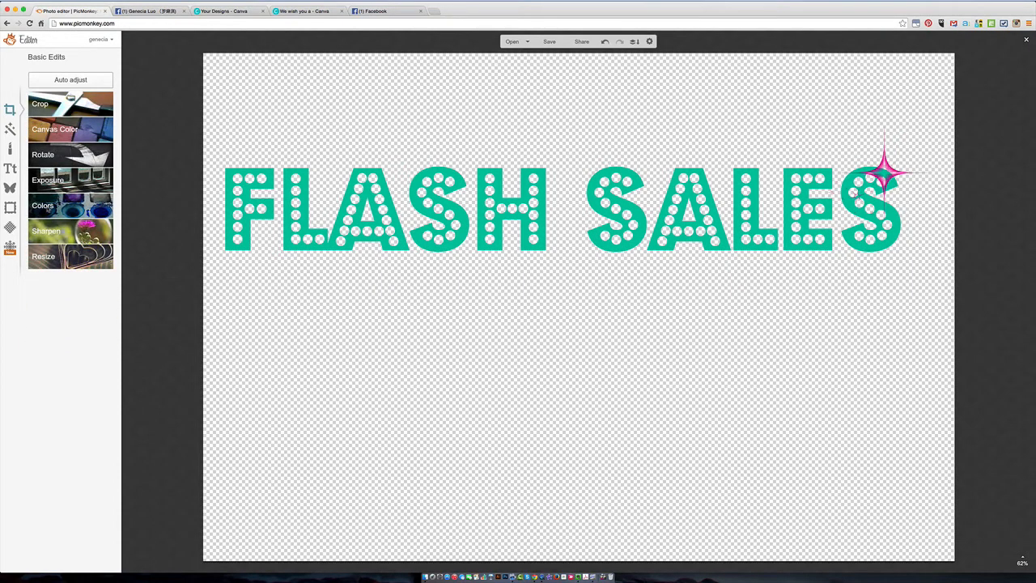
- Crop the canvas closely around the FLASH SALES text and star to about 2824 x 543, and go to the save page
left_click(96, 107)
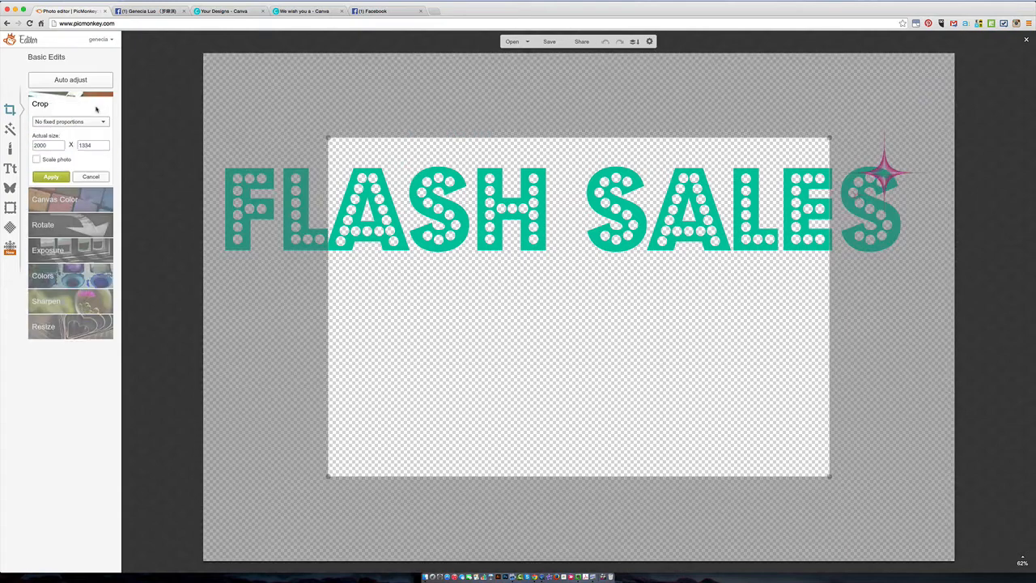
left_click_drag(456, 148, 352, 146)
left_click_drag(403, 116, 404, 154)
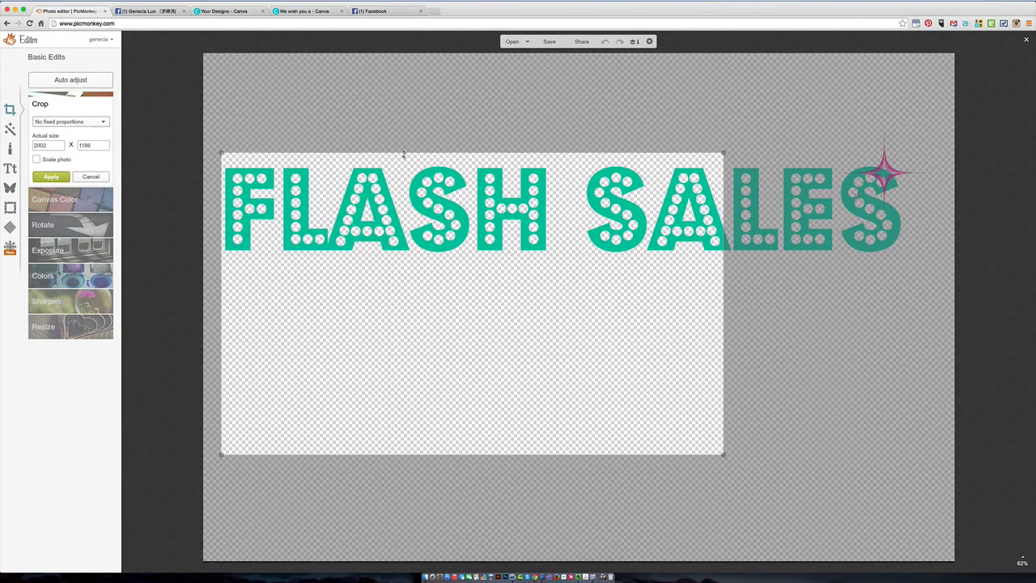
left_click_drag(722, 224, 947, 203)
left_click_drag(435, 196, 439, 162)
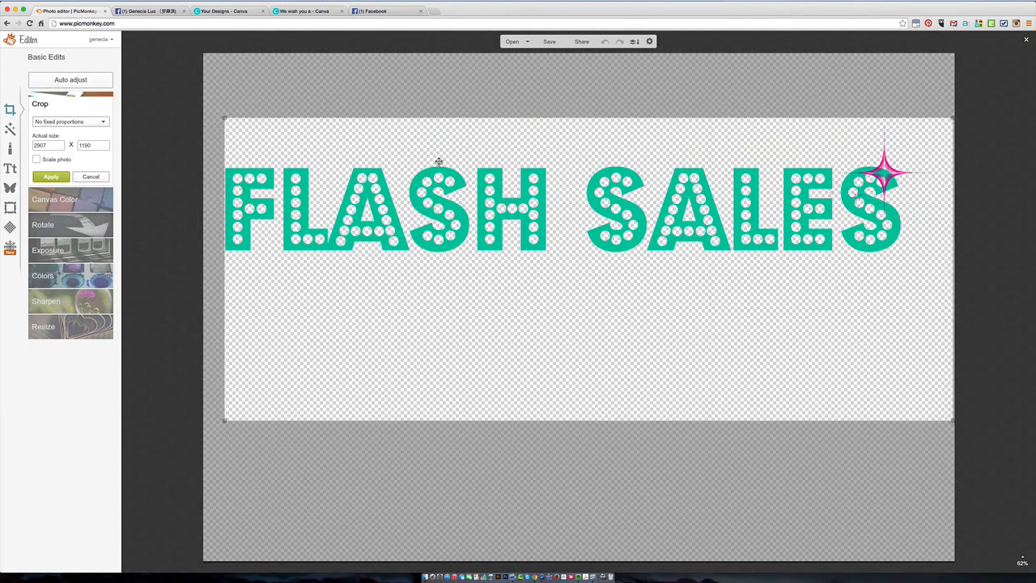
left_click_drag(625, 422, 584, 255)
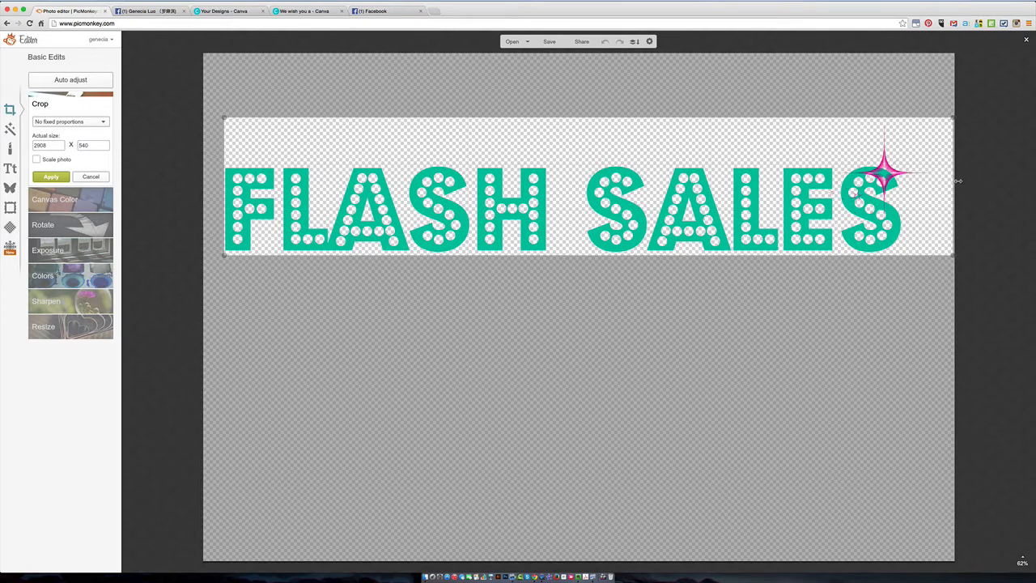
left_click_drag(958, 182, 933, 183)
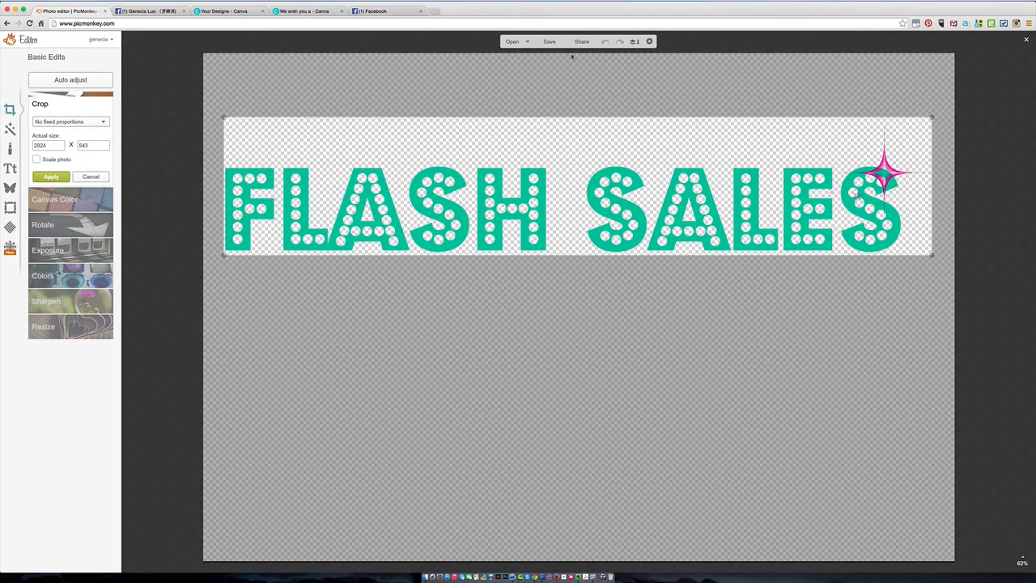
left_click(550, 42)
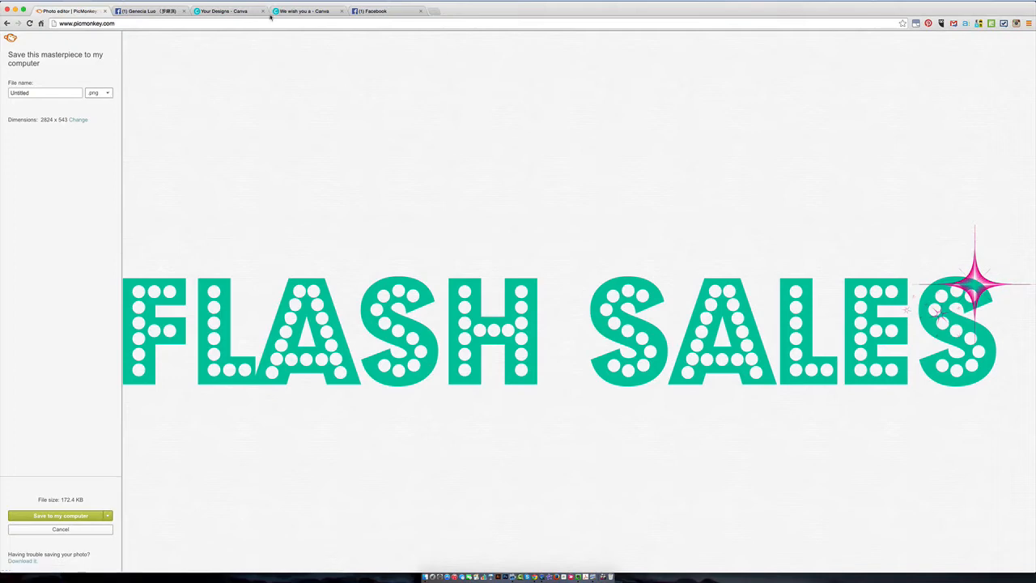
- Switch to Canva, open the FLASH SALES design from the saved designs and close the other 'We wish you a' design
left_click(237, 13)
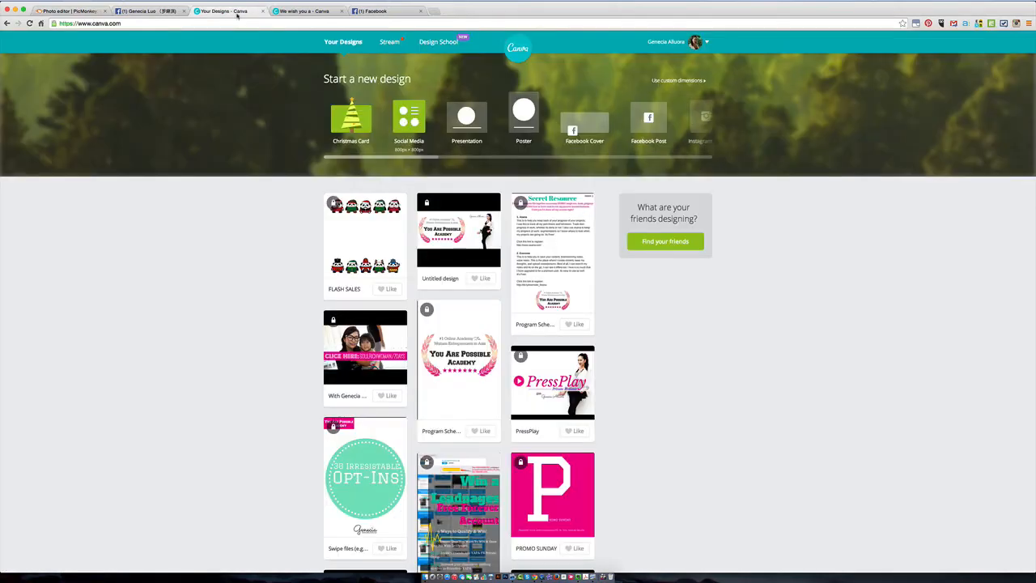
left_click(364, 217)
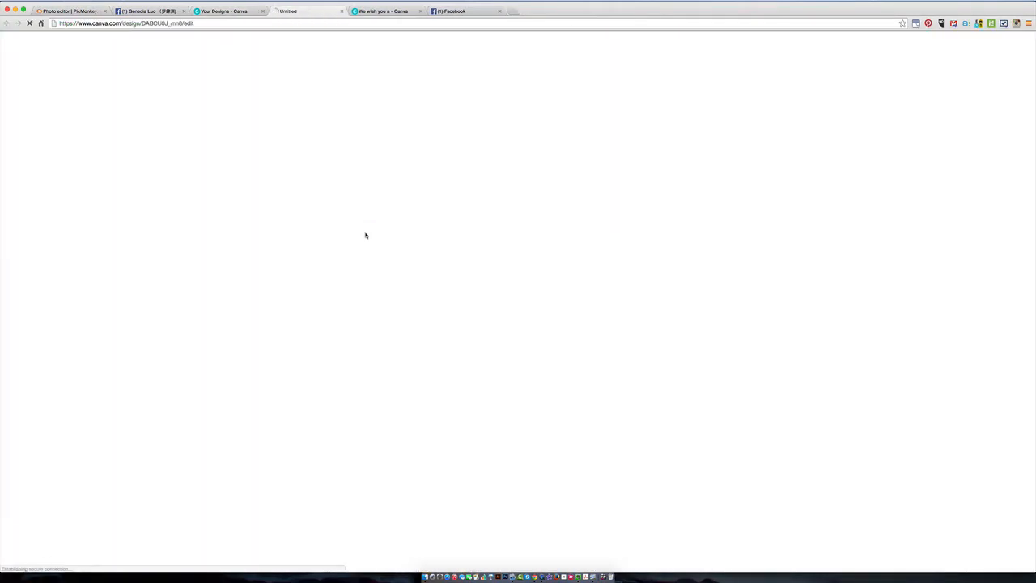
left_click(420, 10)
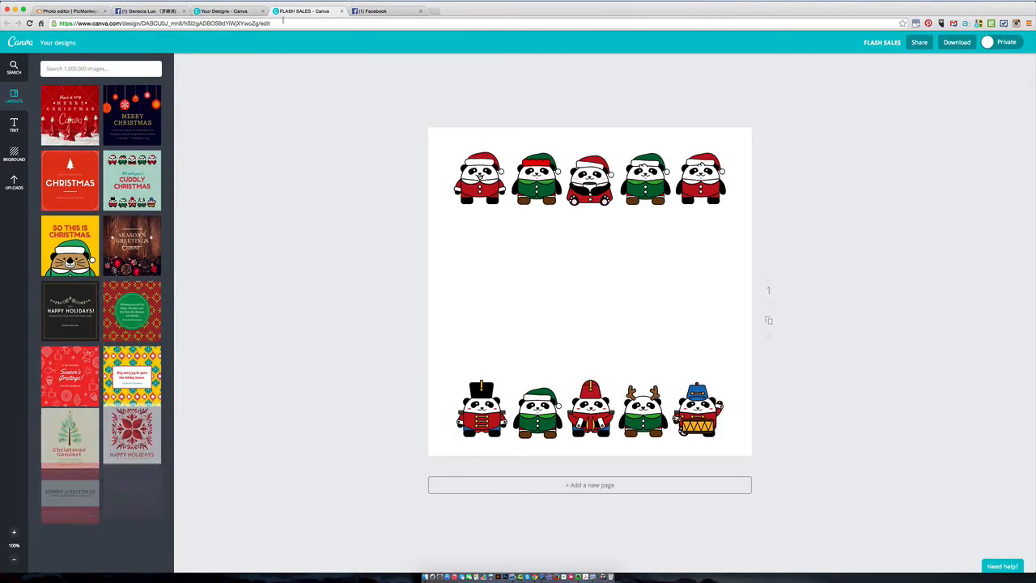
left_click(236, 12)
left_click(299, 11)
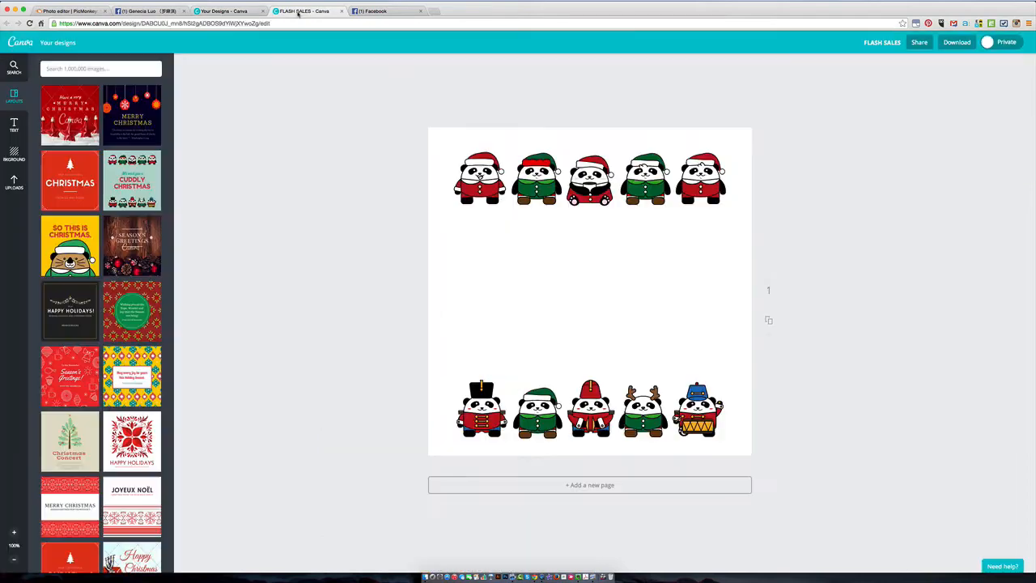
left_click(243, 12)
left_click(306, 12)
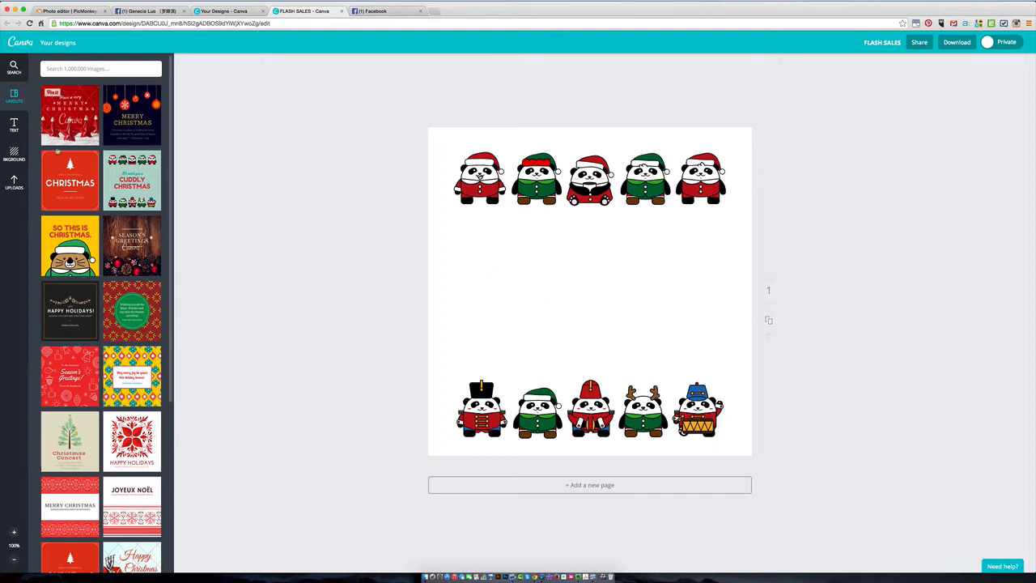
- Show the Canva uploads, then switch to PicMonkey and save the graphic to the Desktop as a PNG named flashsales
left_click(18, 185)
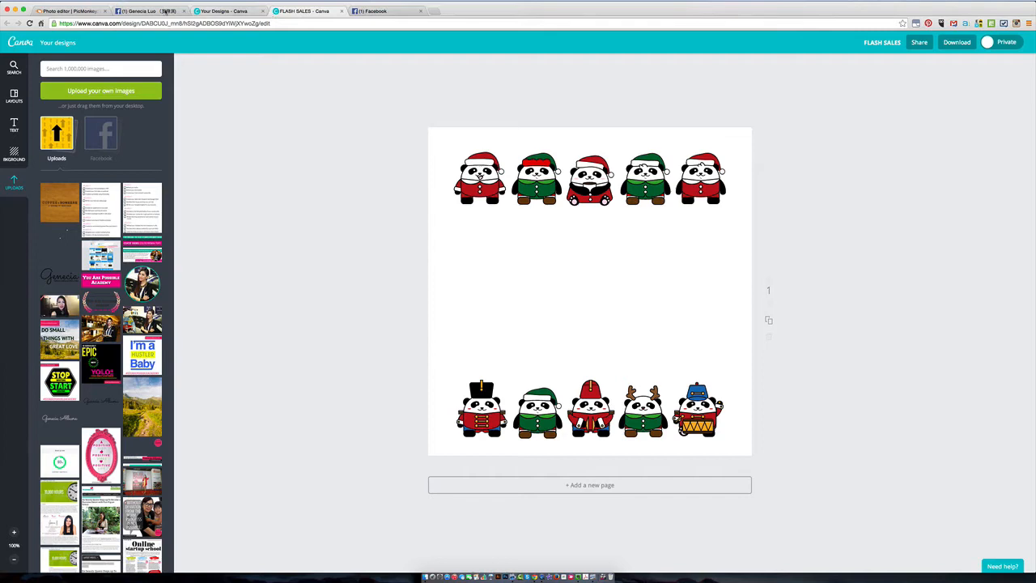
left_click(73, 10)
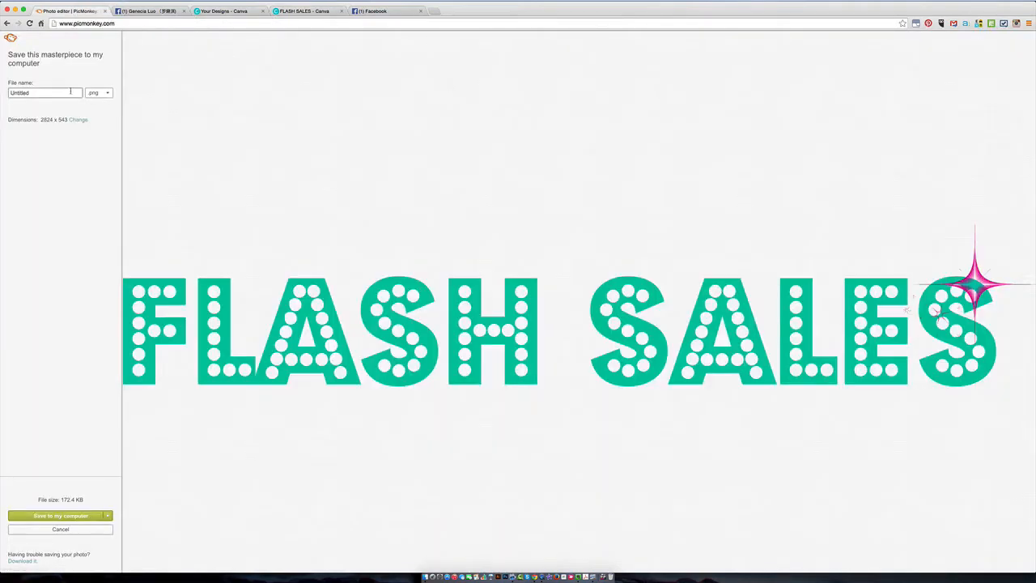
type("flashsales")
left_click(86, 515)
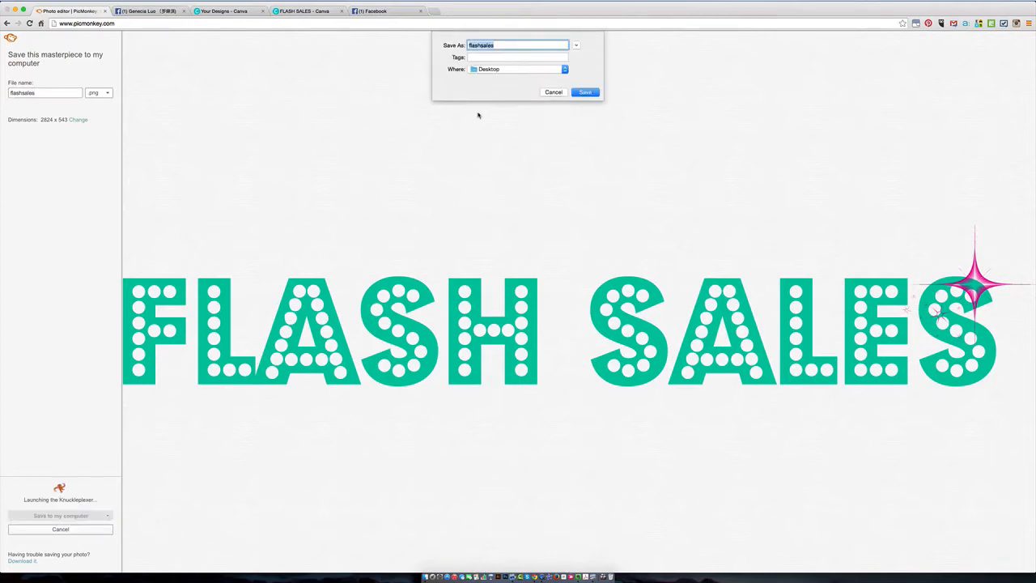
left_click(584, 92)
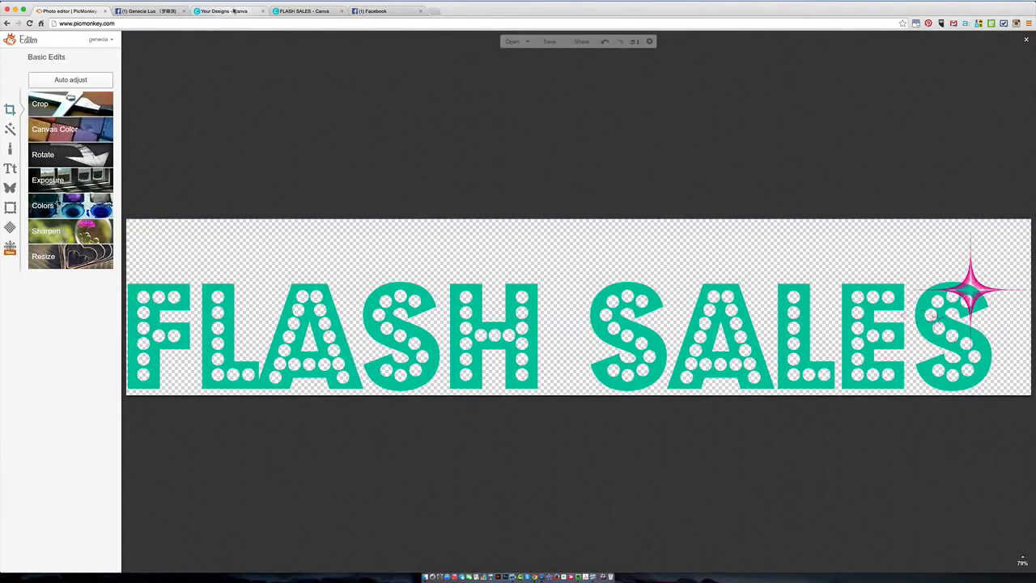
- Switch to the FLASH SALES design in Canva and upload flashsales.png from the Desktop
left_click(234, 12)
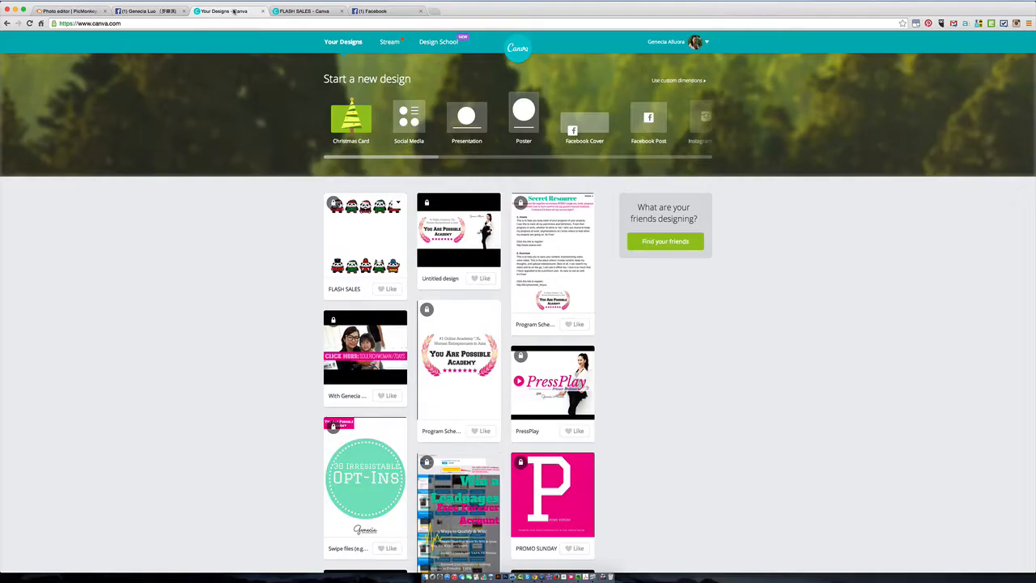
left_click(308, 11)
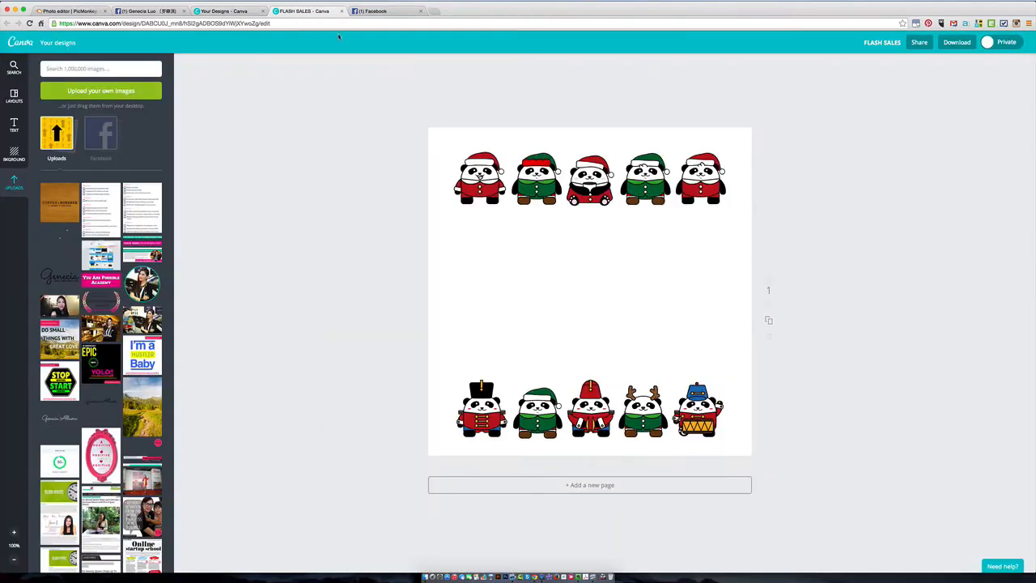
left_click(100, 89)
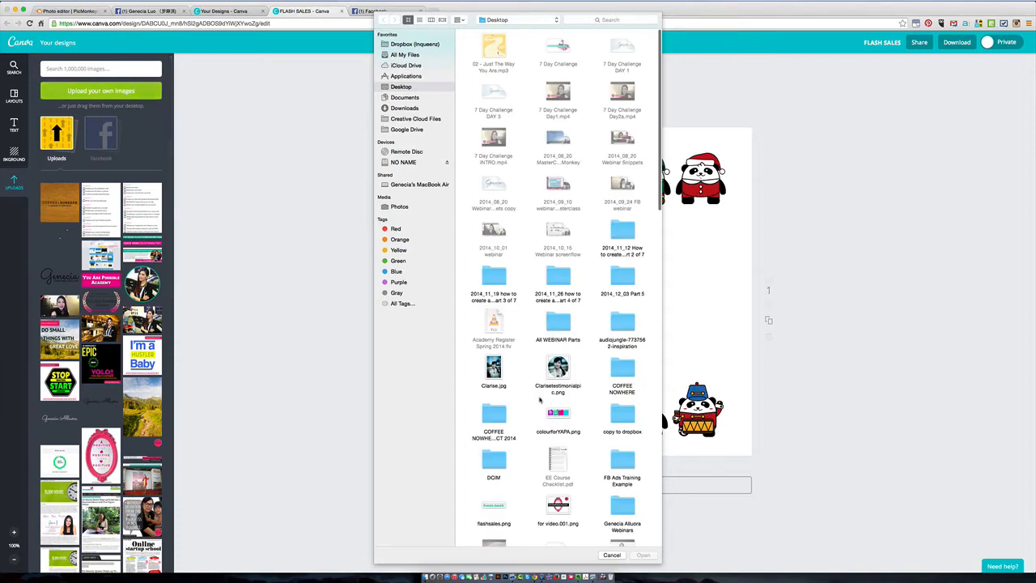
scroll(539, 399, "down", 3)
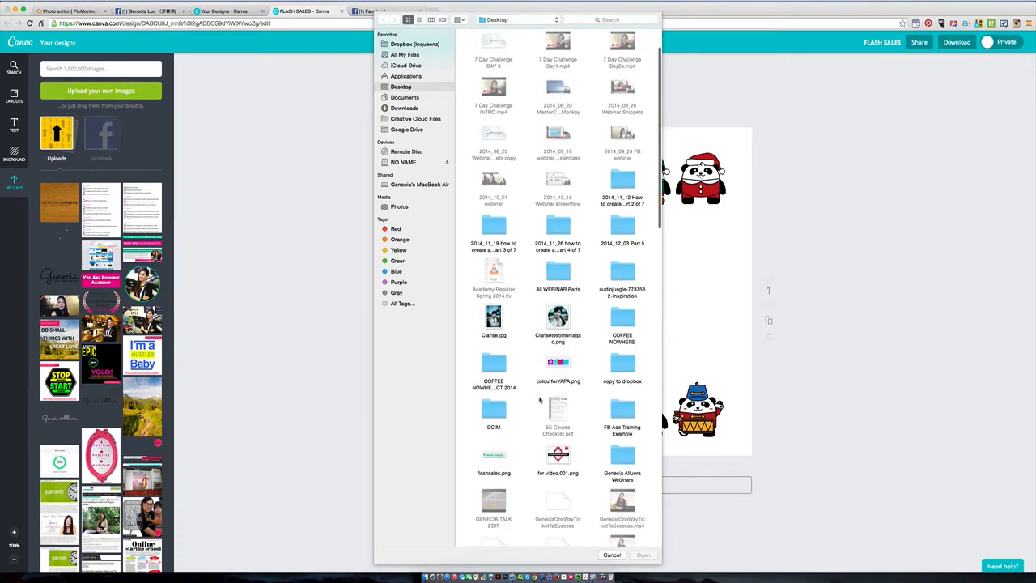
scroll(539, 399, "down", 3)
double_click(486, 233)
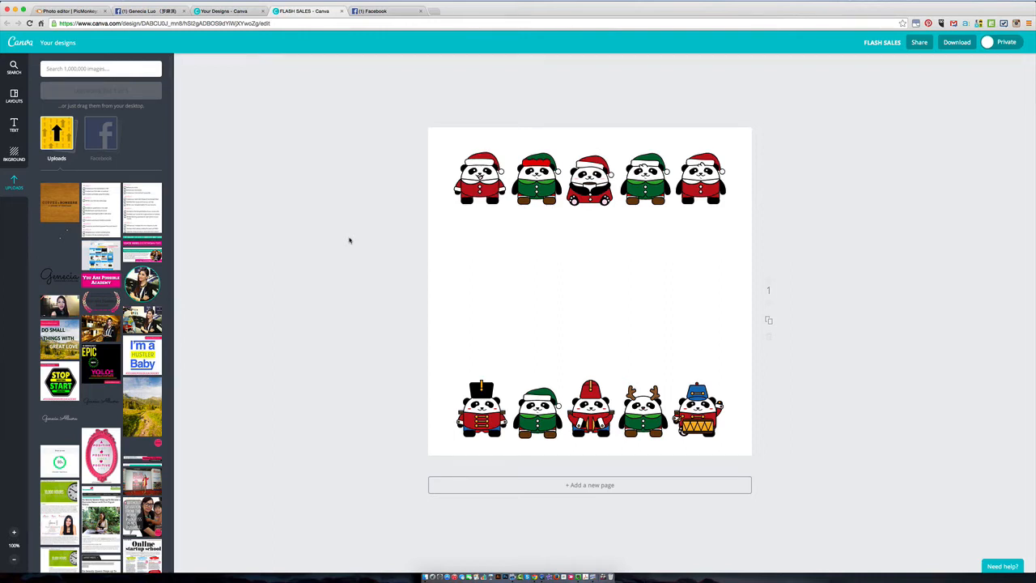
scroll(101, 324, "down", 15)
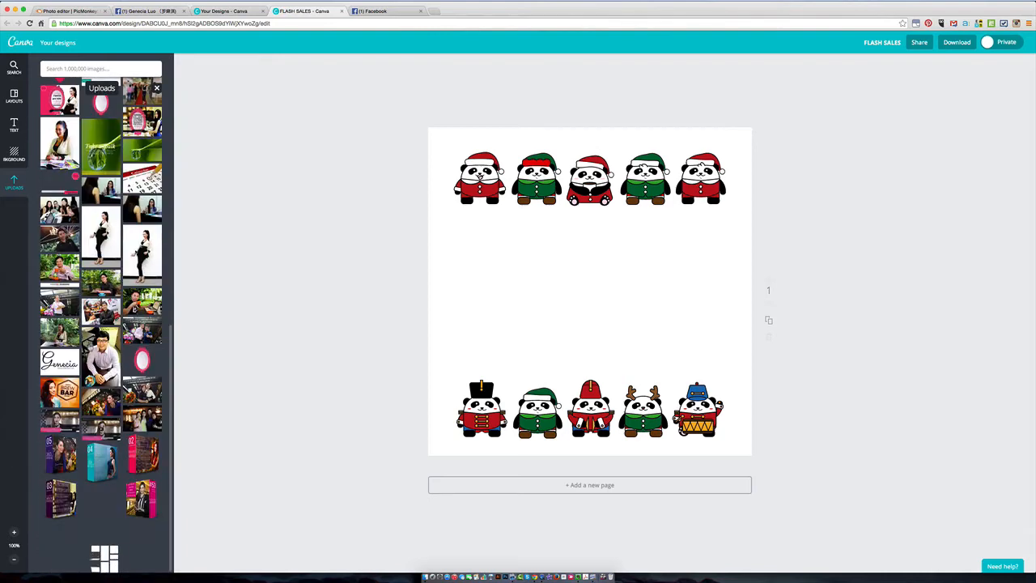
scroll(89, 381, "up", 1)
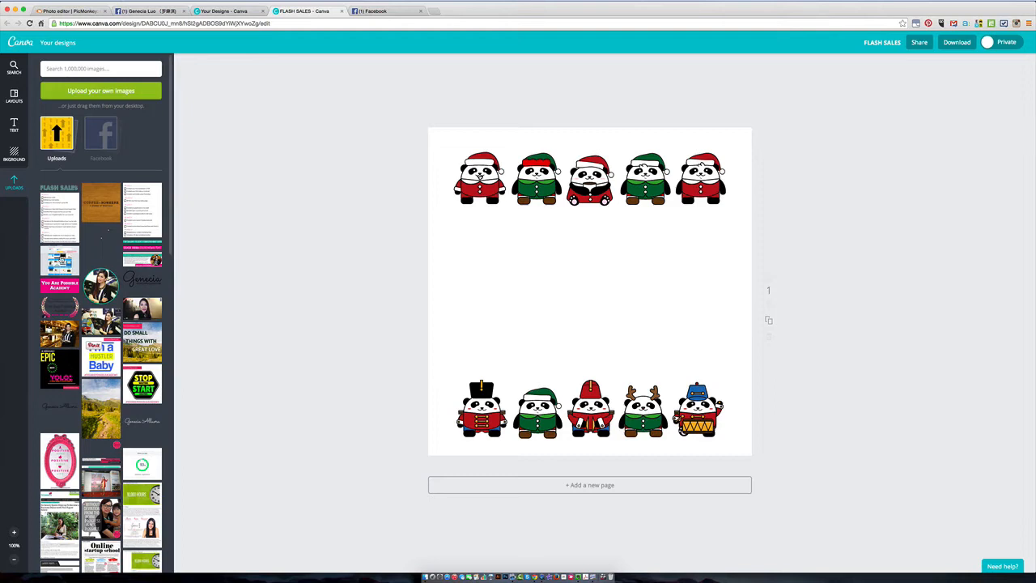
- Place the uploaded FLASH SALES graphic on the design and position it midway between the two panda rows
left_click(53, 198)
left_click_drag(493, 299, 549, 278)
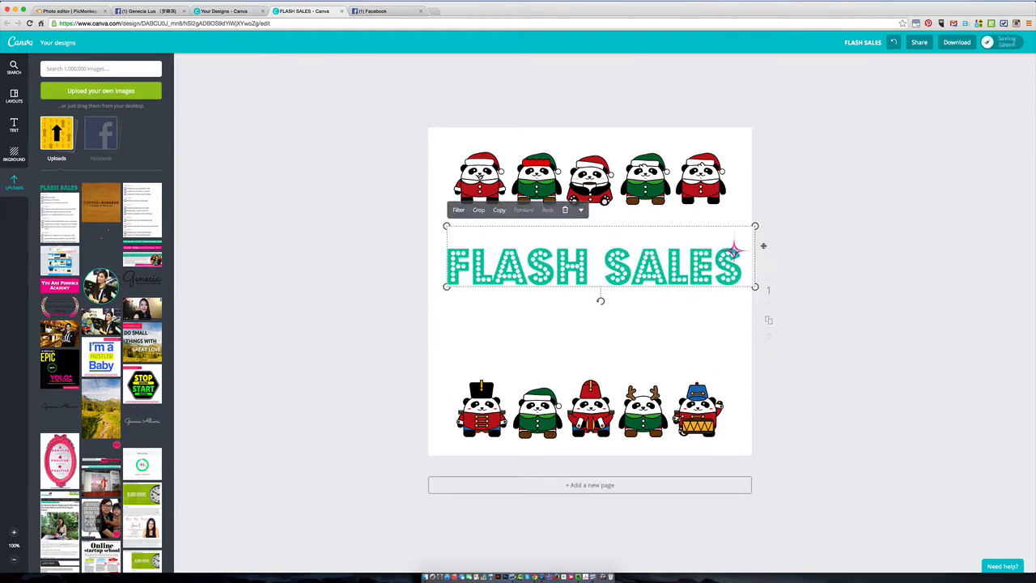
left_click(890, 245)
mouse_move(737, 267)
left_mouse_down()
mouse_move(734, 292)
mouse_move(738, 283)
left_mouse_up()
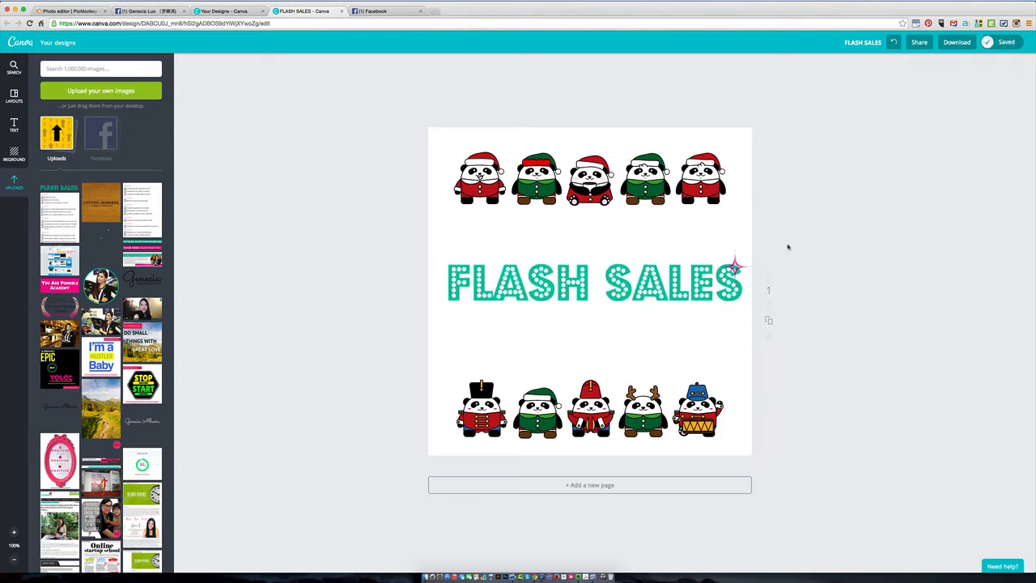
- Look at Facebook's Grid Tool and the published Facebook post, then close the FLASH SALES design in Canva
left_click(376, 11)
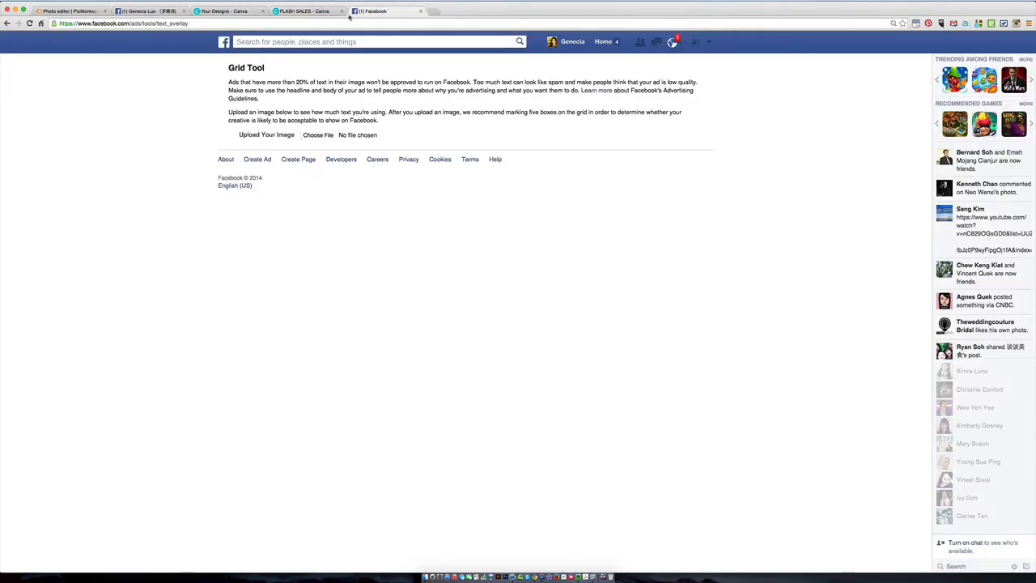
left_click(293, 11)
left_click_drag(147, 10, 300, 11)
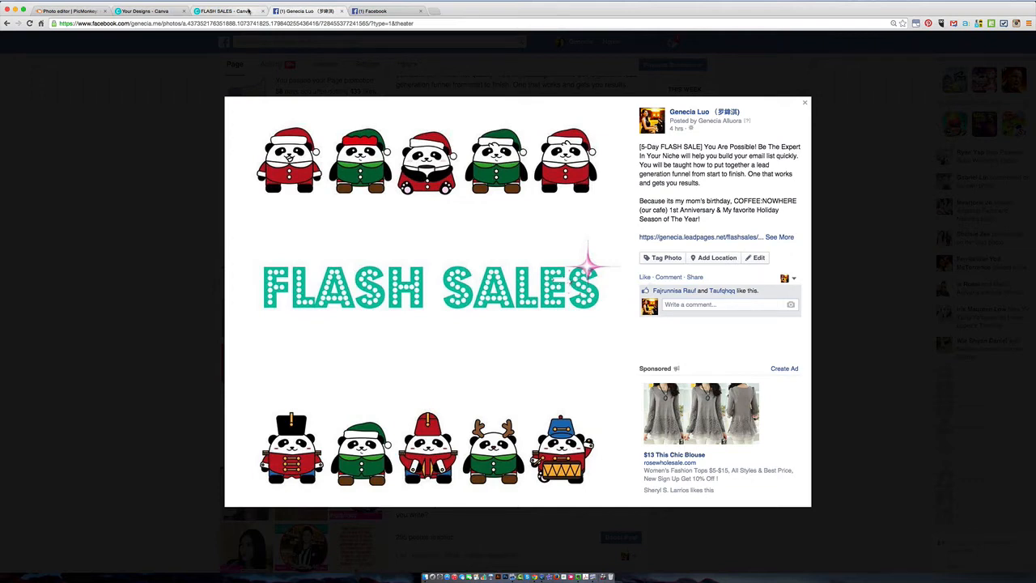
left_click(222, 10)
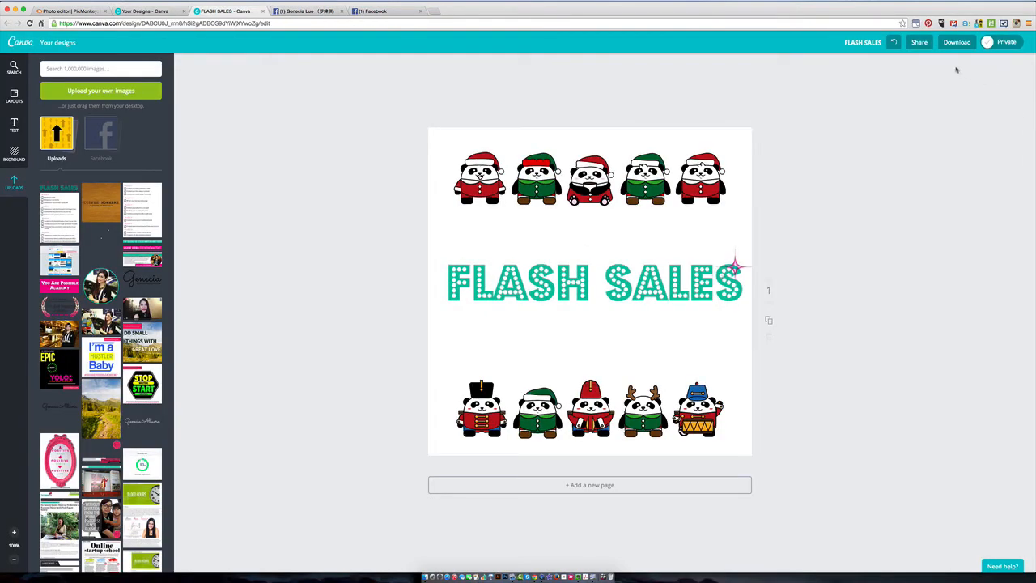
left_click(263, 10)
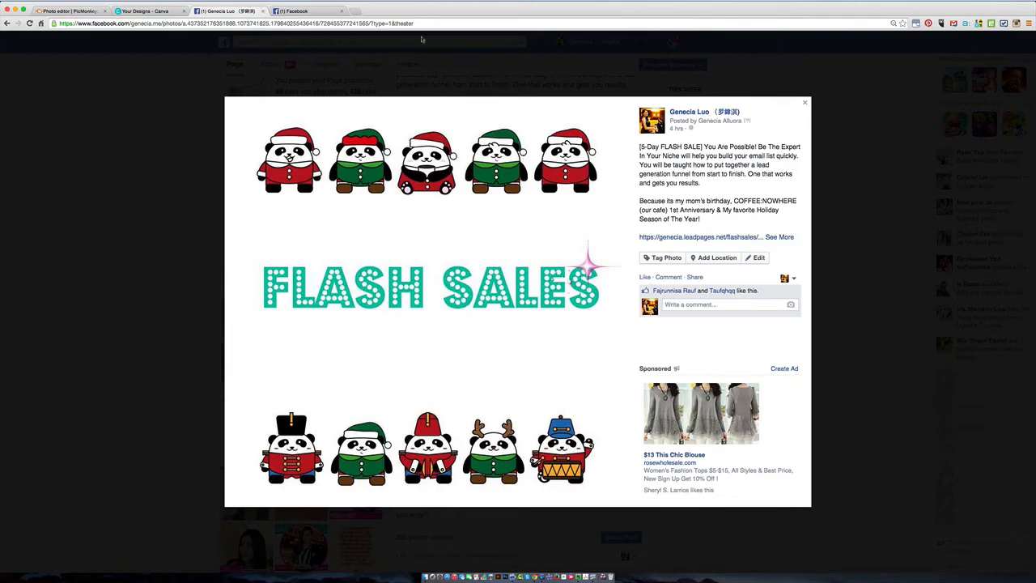
- Reload the saved designs in Canva and open both the FLASH SALES and 'We wish you a' designs
left_click(132, 10)
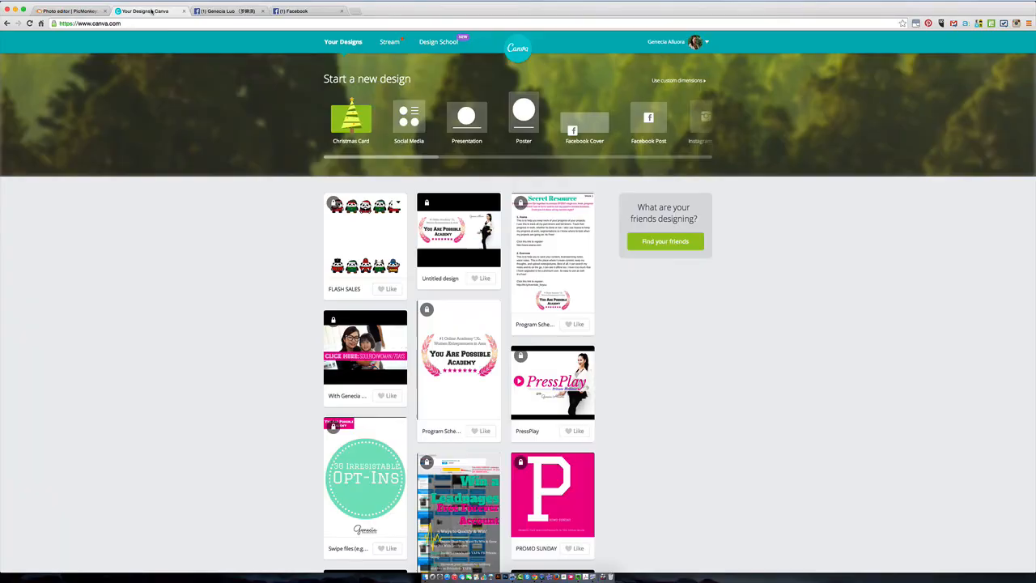
left_click(376, 24)
key("Return")
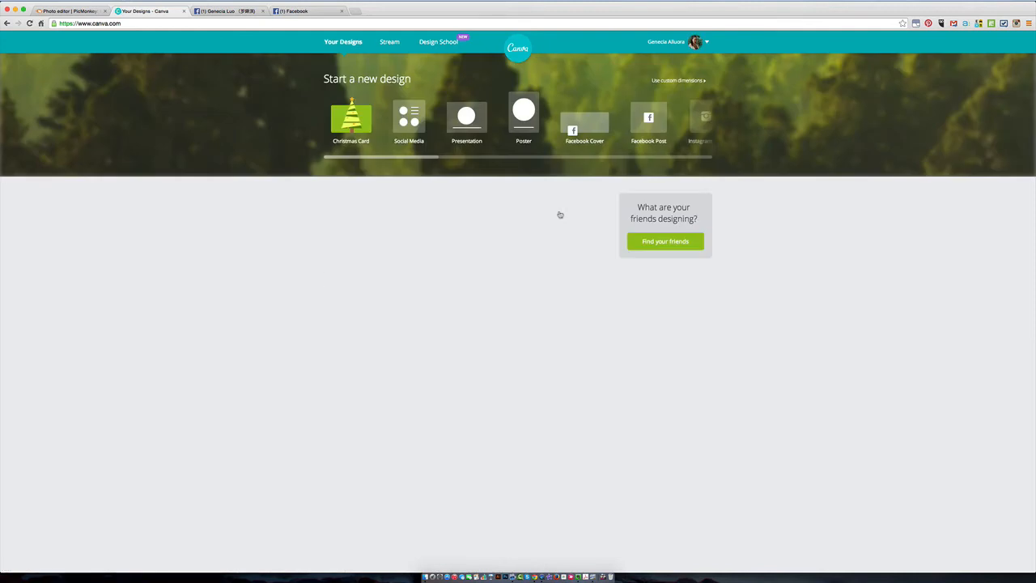
scroll(559, 214, "down", 2)
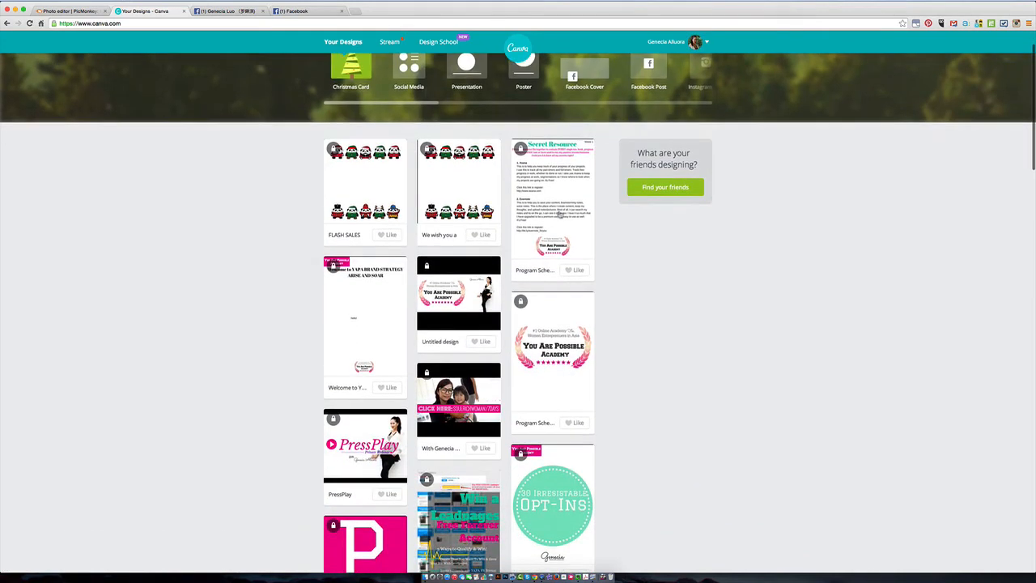
left_click(354, 200)
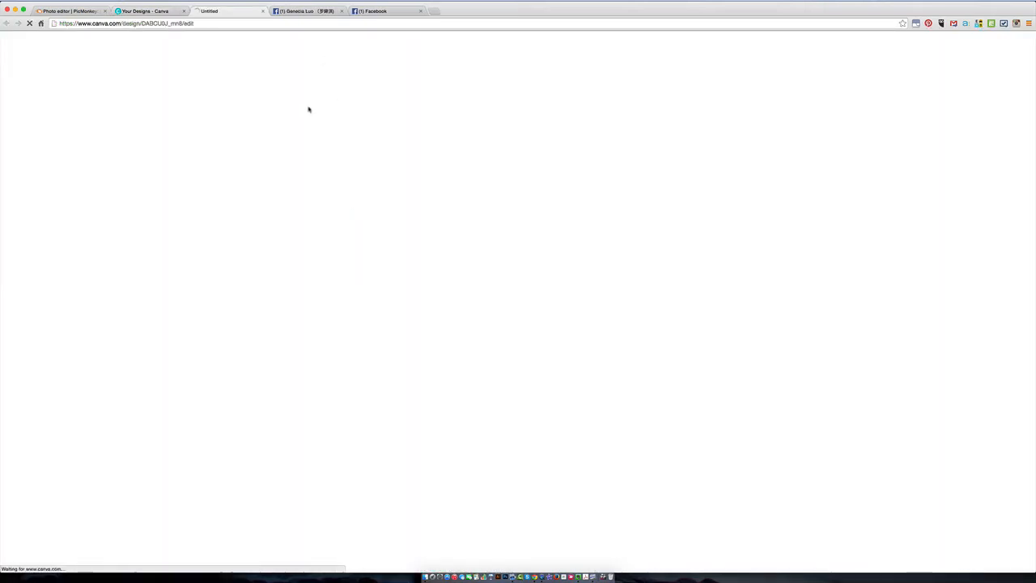
left_click(148, 11)
left_click(458, 175)
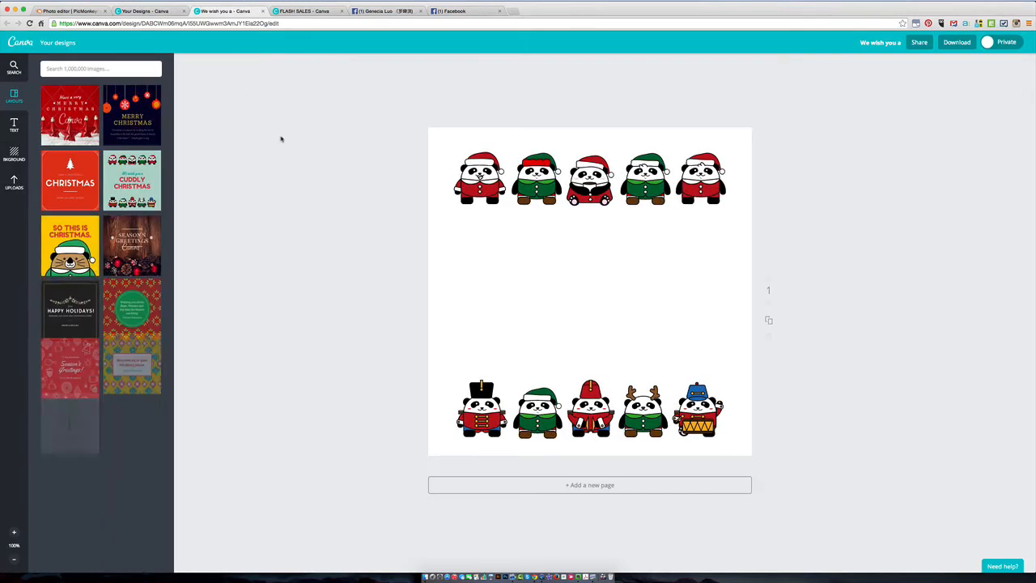
- Check the reopened FLASH SALES design, then close it and the 'We wish you a' design
left_click(150, 11)
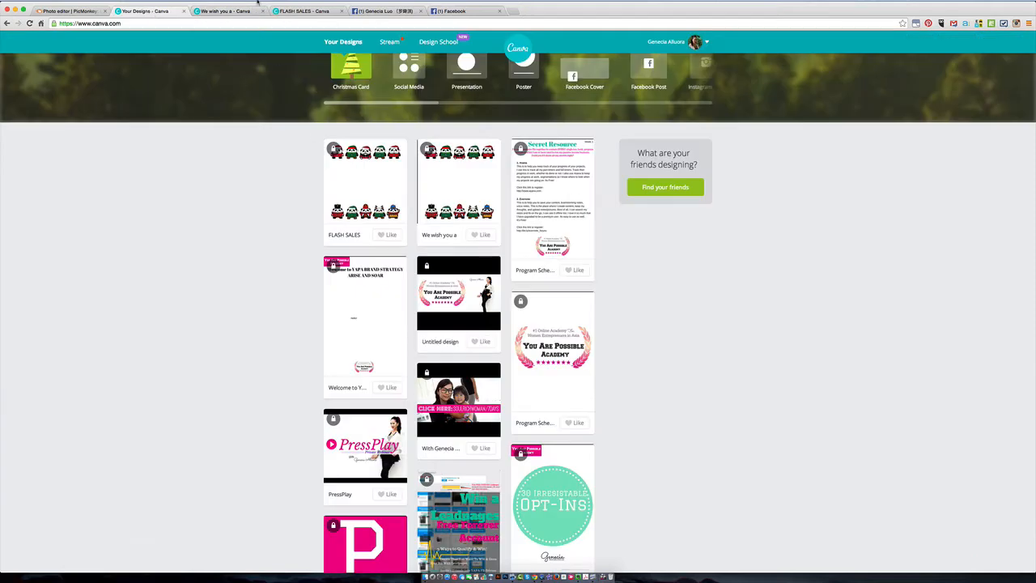
left_click(301, 11)
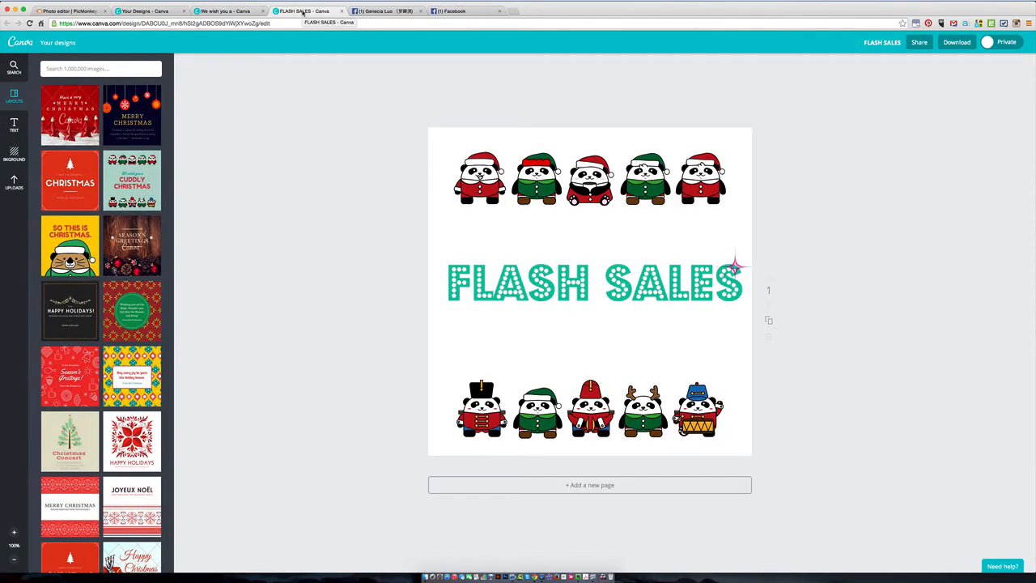
left_click(264, 12)
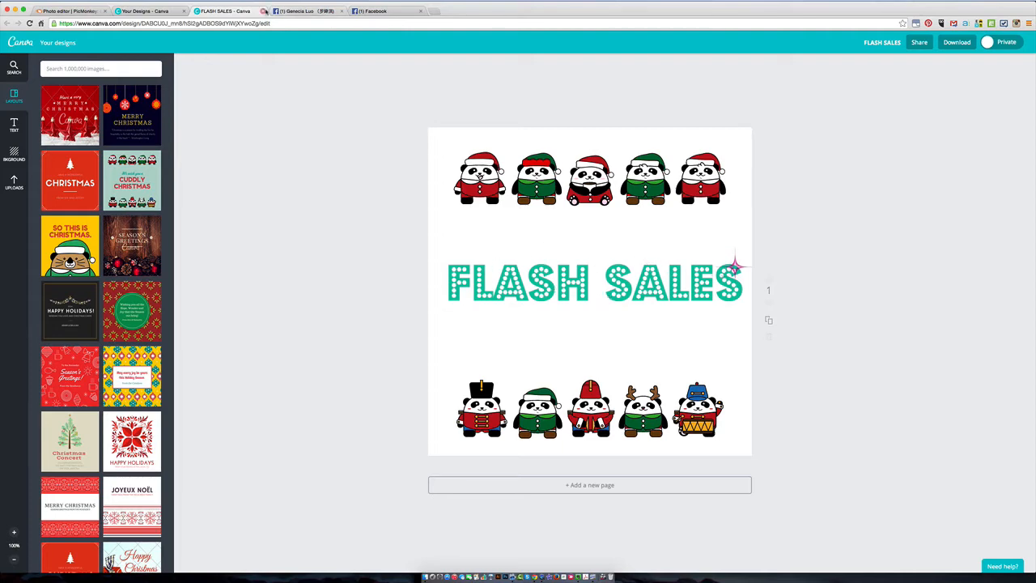
left_click(262, 11)
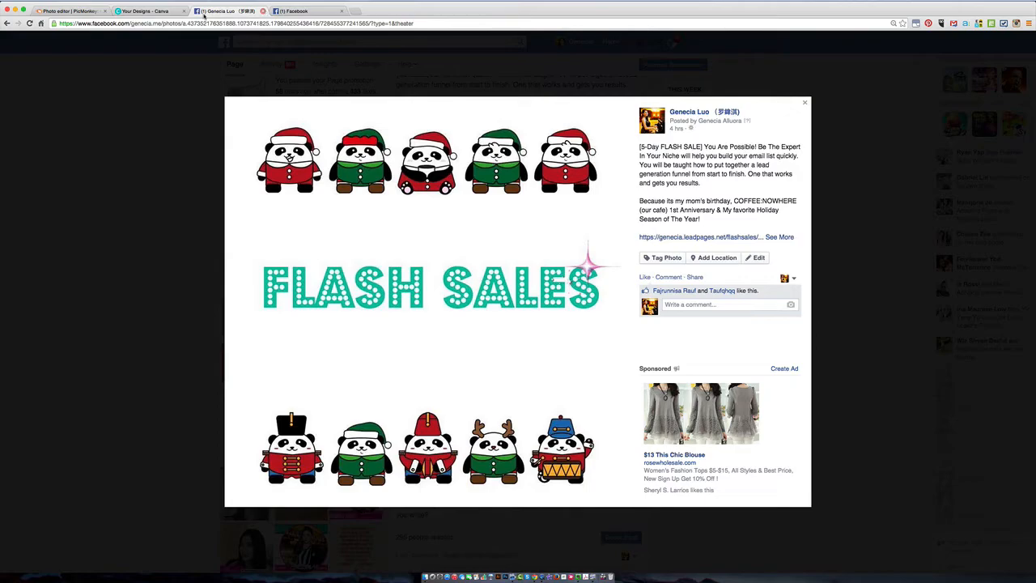
- Delete the 'We wish you a' design from the saved Canva designs and hide its deleted entry
left_click(158, 11)
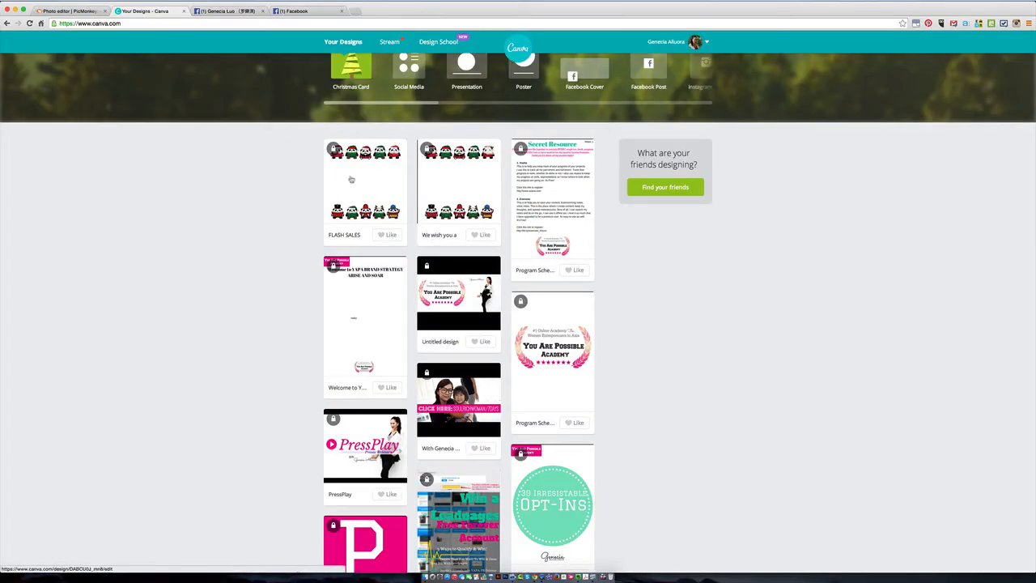
left_click(490, 149)
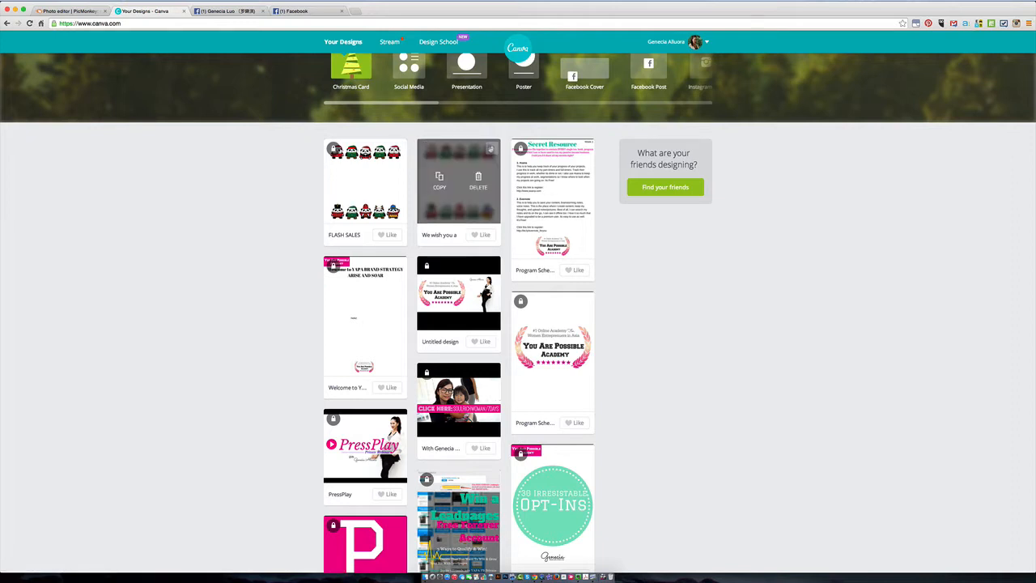
left_click(478, 182)
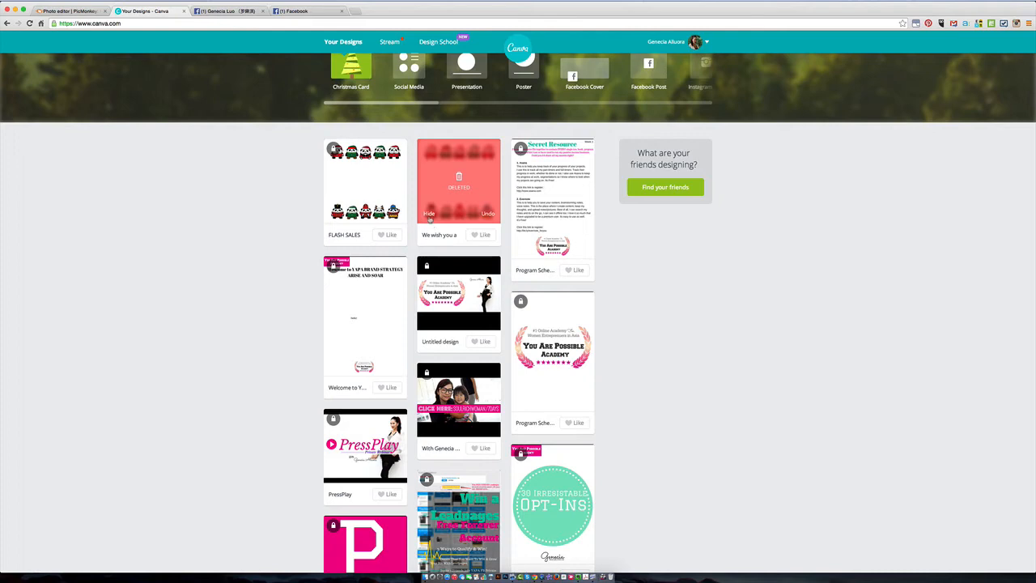
left_click(429, 214)
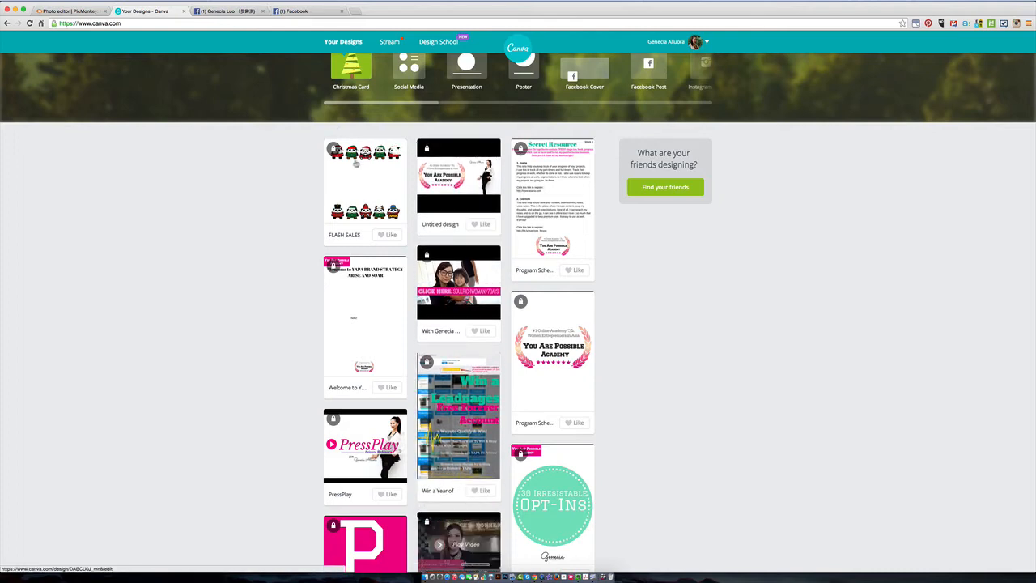
- Browse through the saved Canva designs and return to the start of the list
scroll(355, 163, "down", 10)
scroll(355, 163, "up", 15)
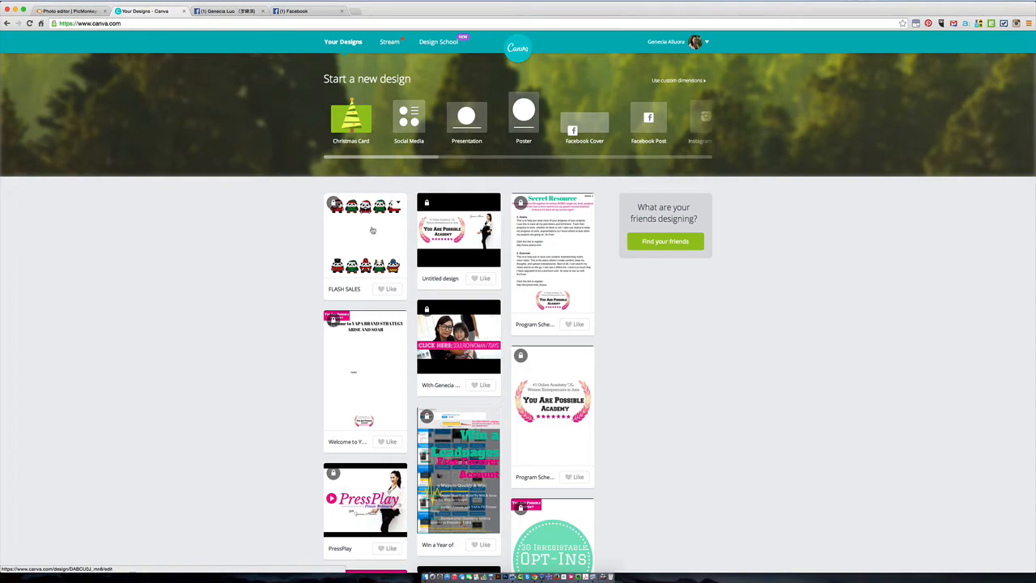
scroll(372, 230, "down", 15)
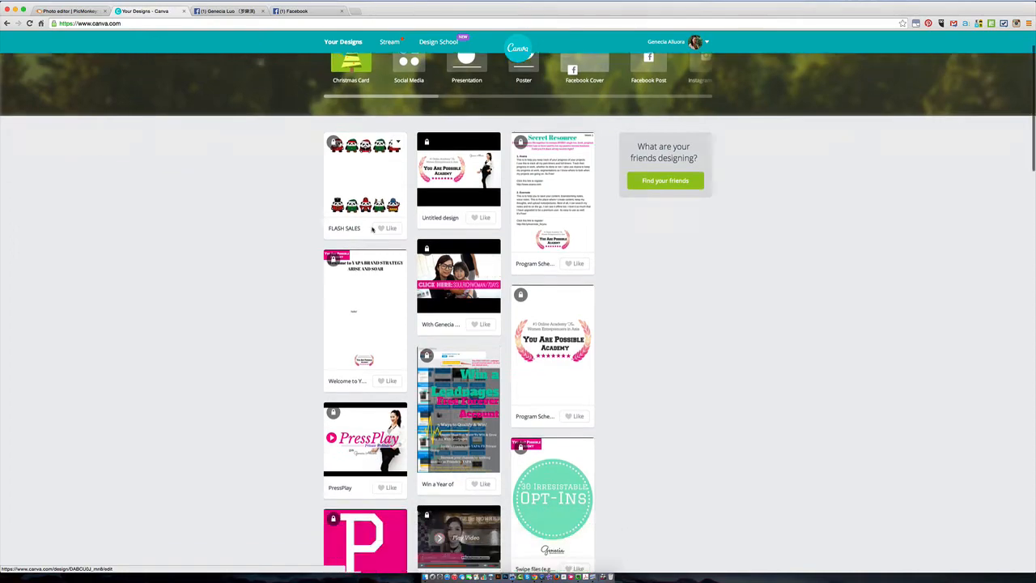
scroll(372, 231, "down", 10)
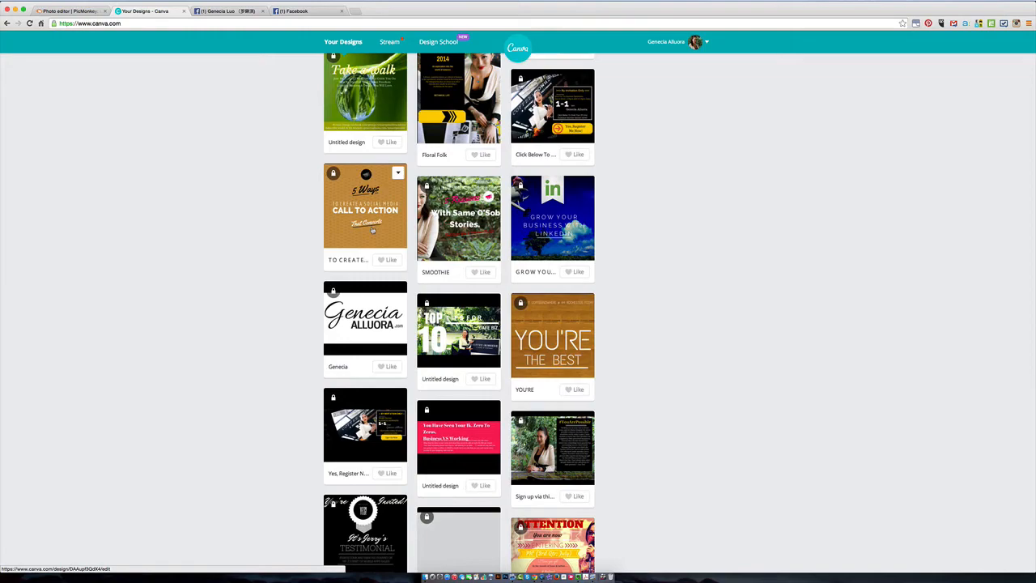
scroll(373, 231, "up", 20)
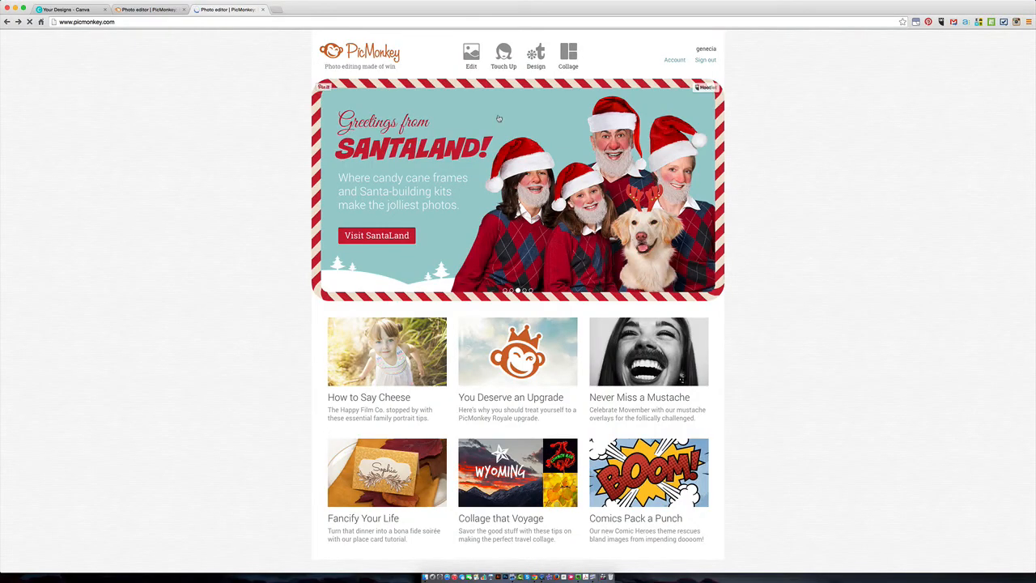
- Open attractpromotesell247.jpg from the Downloads folder for editing in PicMonkey
left_click(474, 57)
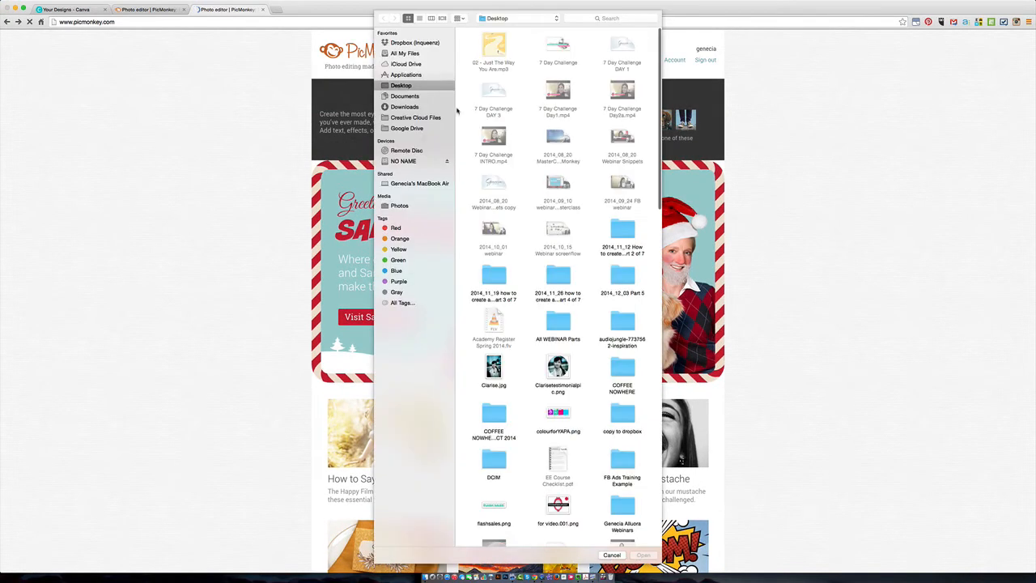
left_click(410, 108)
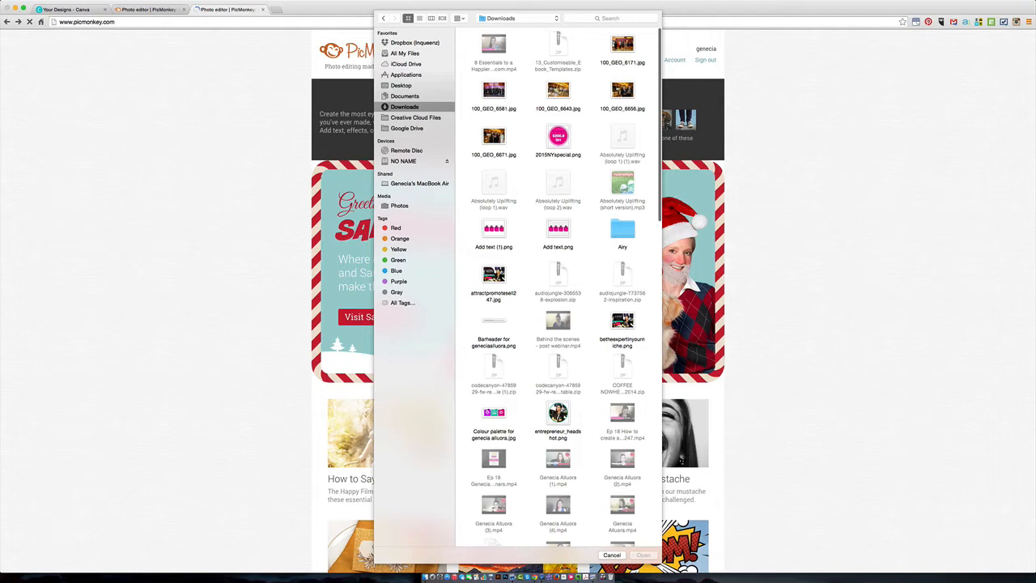
double_click(489, 278)
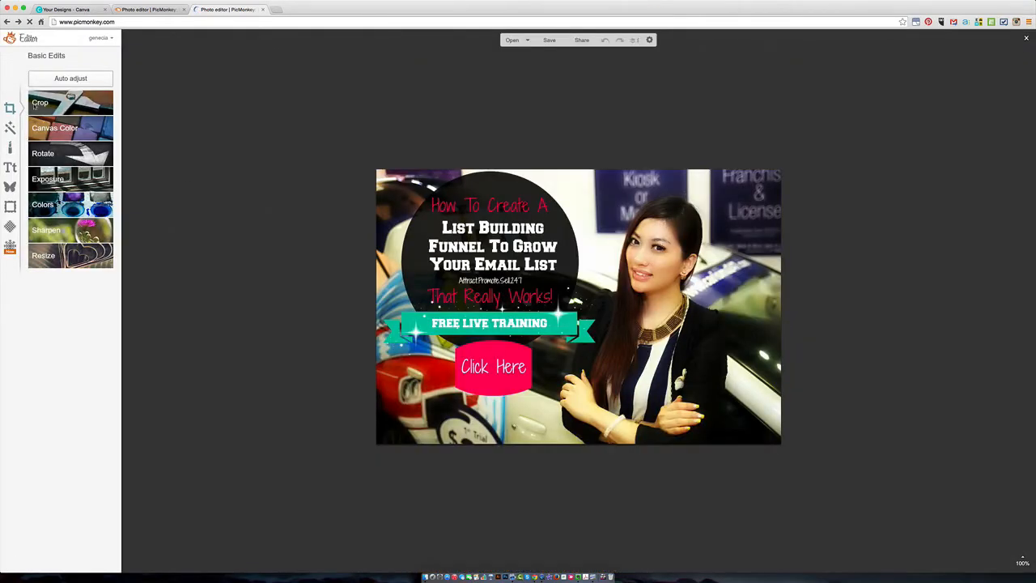
- Apply a circular shape cutout with a transparent background at 42% size, centred on the woman's head and shoulders
left_click(9, 207)
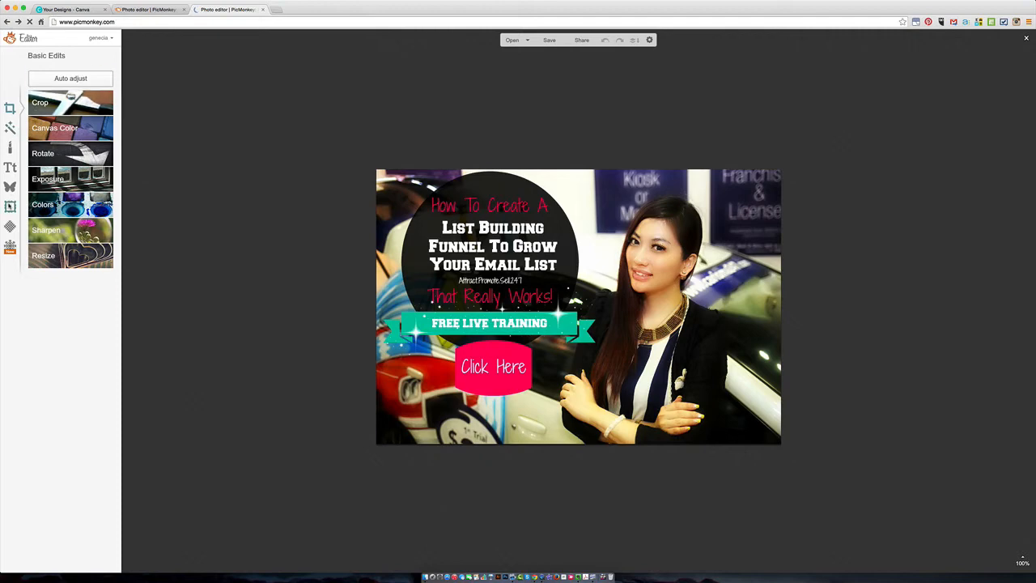
left_click(62, 81)
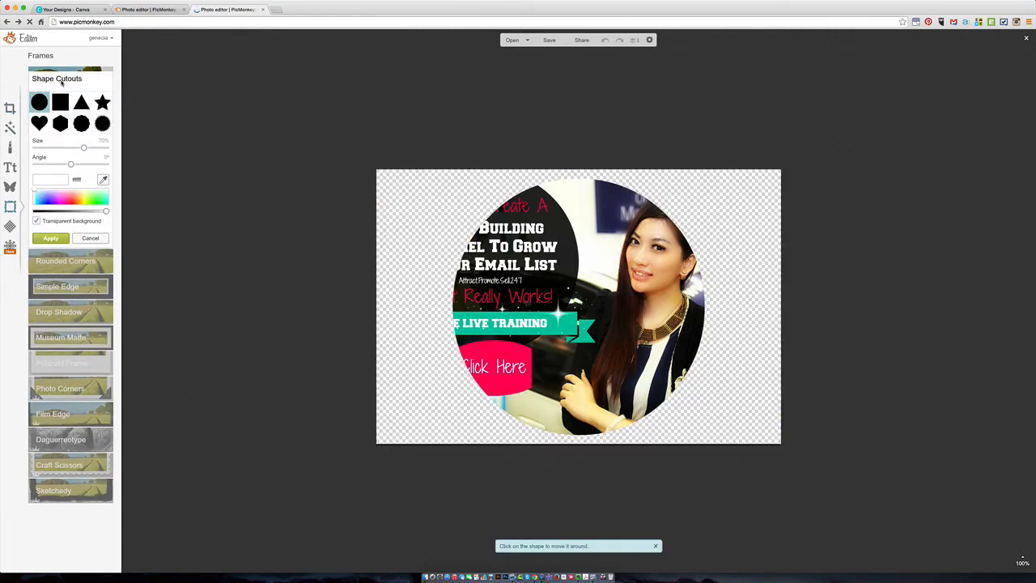
left_click_drag(623, 368, 694, 342)
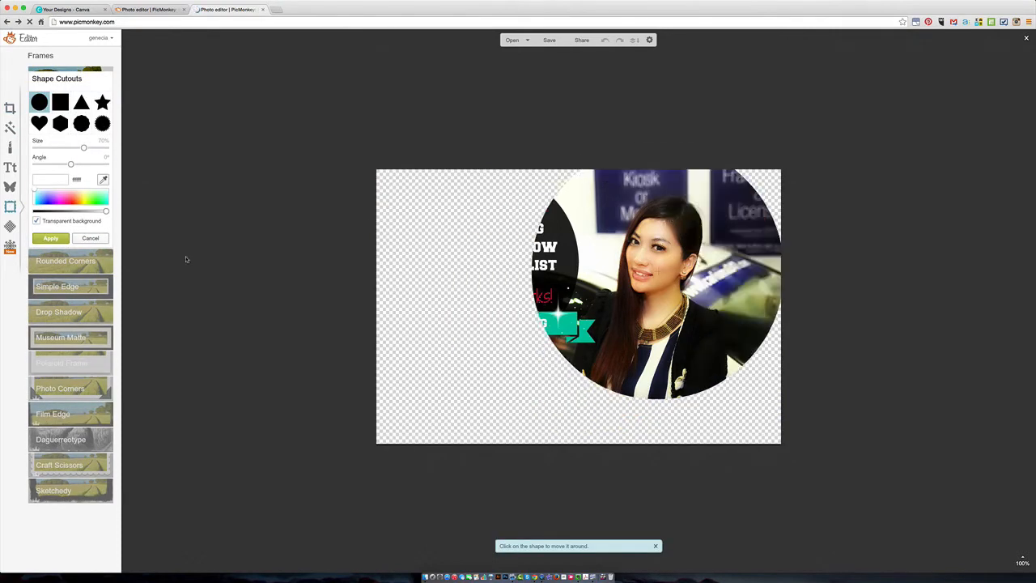
left_click_drag(48, 150, 67, 149)
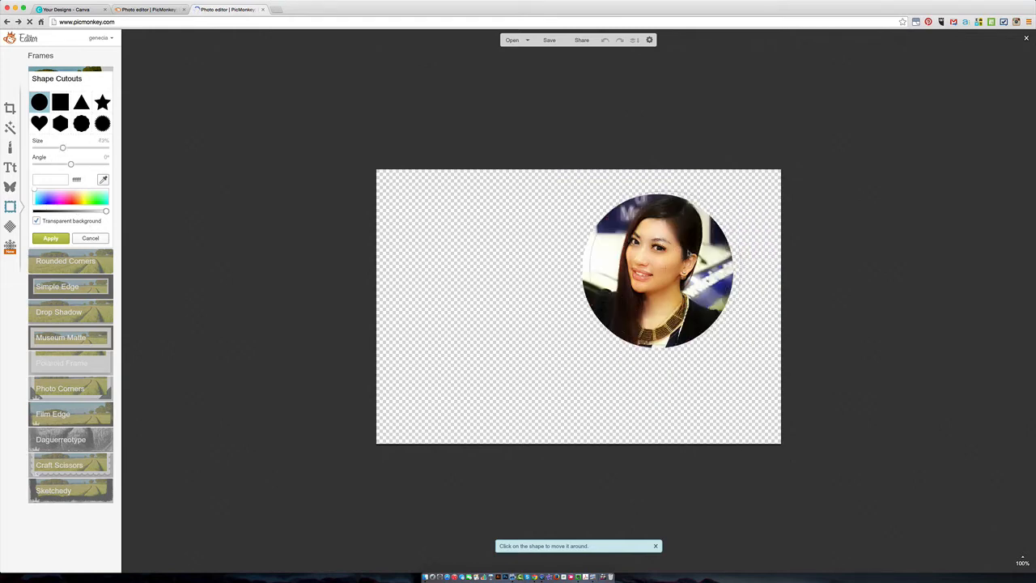
left_click_drag(678, 252, 685, 248)
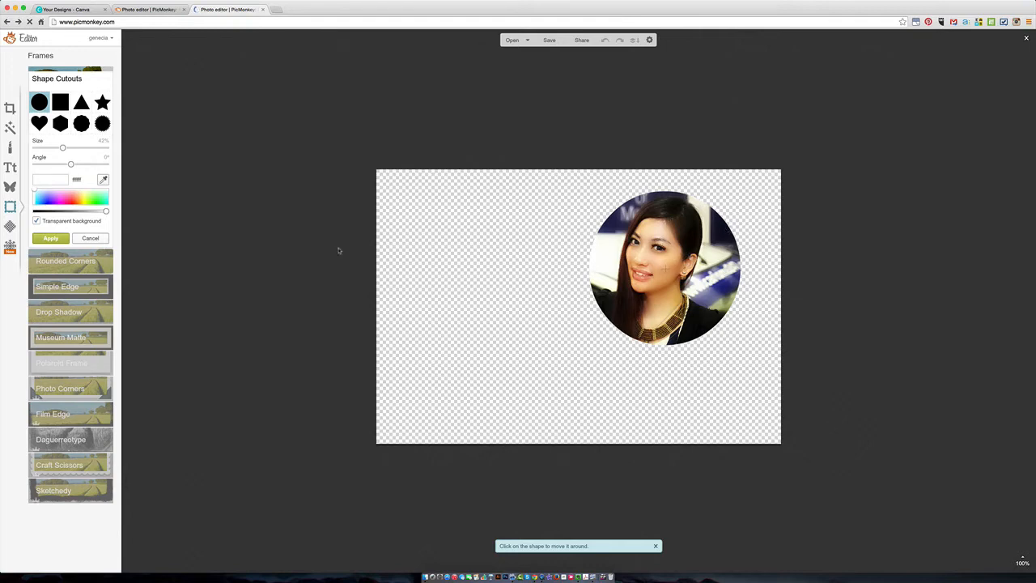
left_click(37, 238)
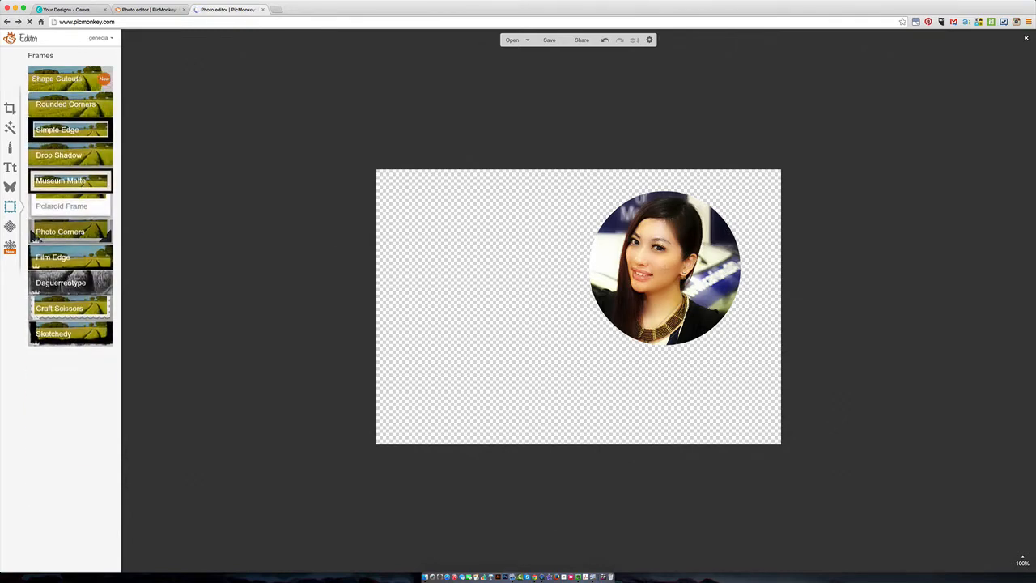
- Crop the image closely around the circular portrait to about 396 x 391 pixels
left_click(9, 107)
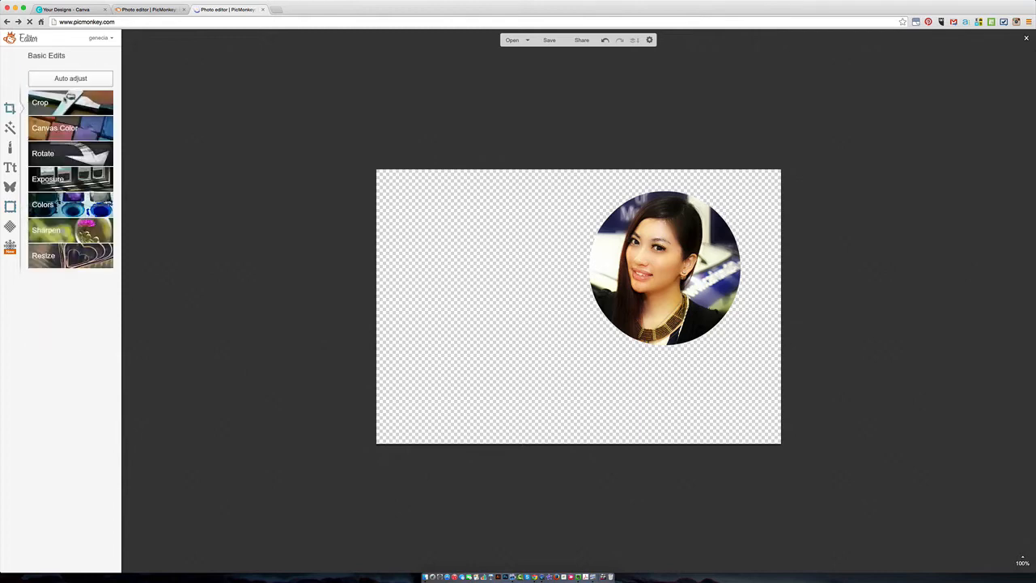
left_click(84, 102)
left_click_drag(713, 305, 746, 306)
left_click_drag(635, 317, 644, 289)
left_click_drag(448, 293, 581, 297)
left_click_drag(681, 370, 682, 348)
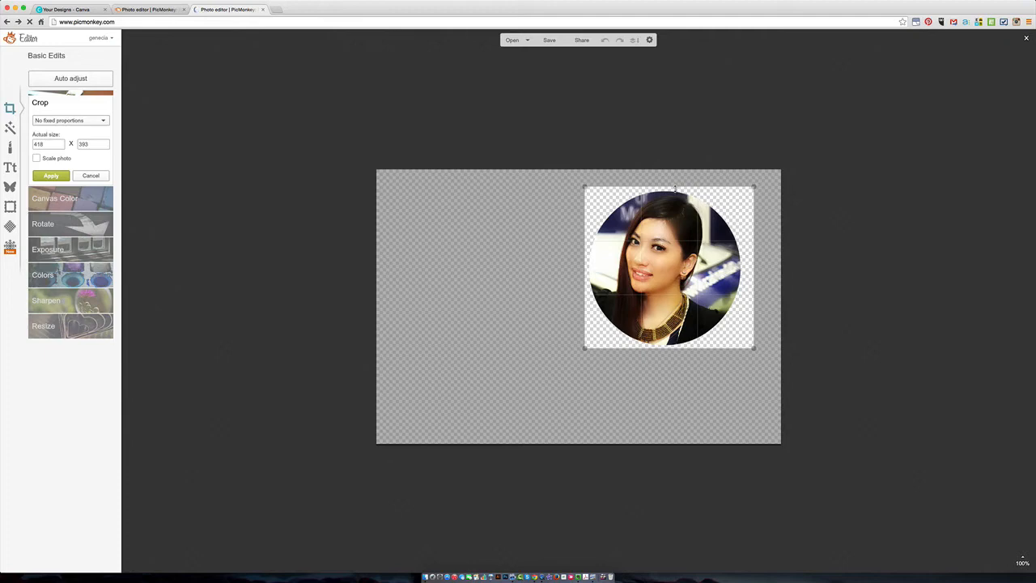
left_click_drag(675, 187, 675, 190)
left_click_drag(752, 247, 742, 248)
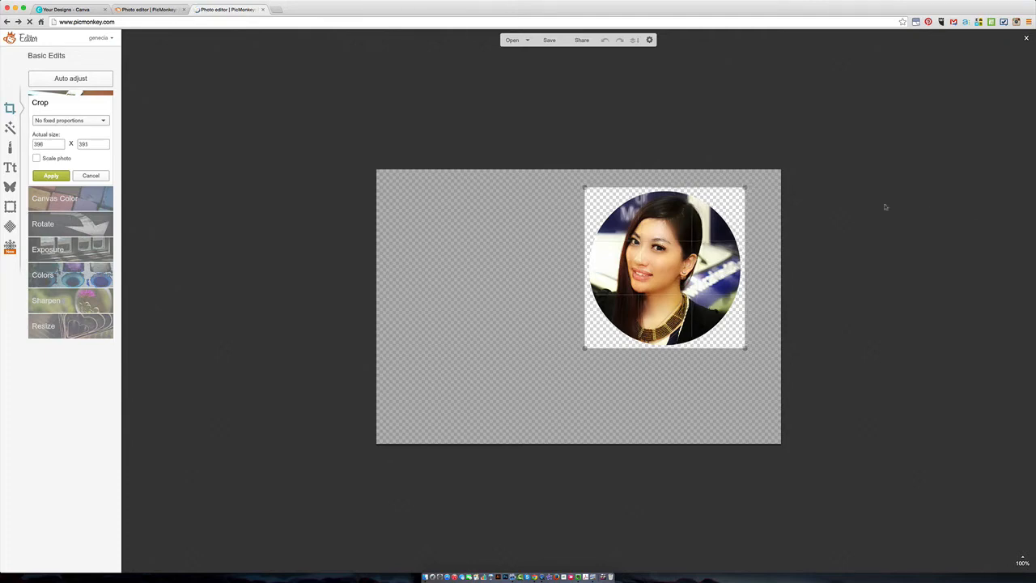
left_click(51, 176)
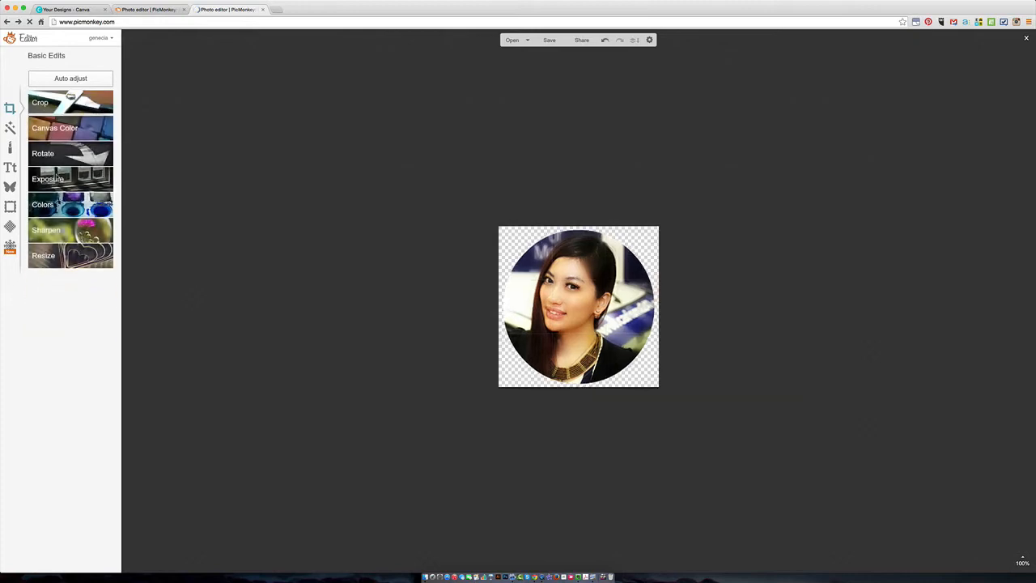
- Save the cropped portrait to the Desktop as a PNG named testimage
left_click(548, 39)
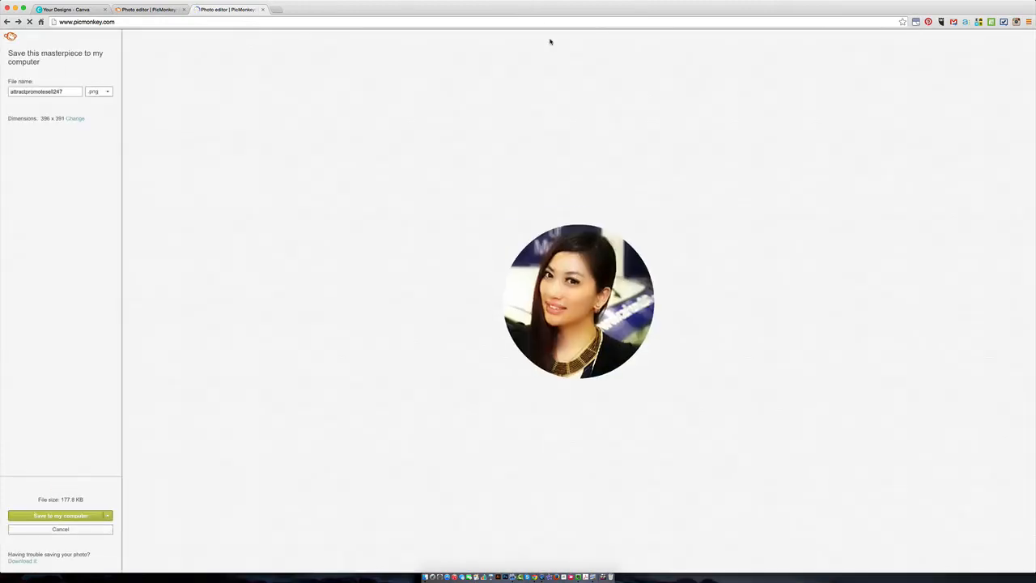
left_click_drag(63, 89, 2, 91)
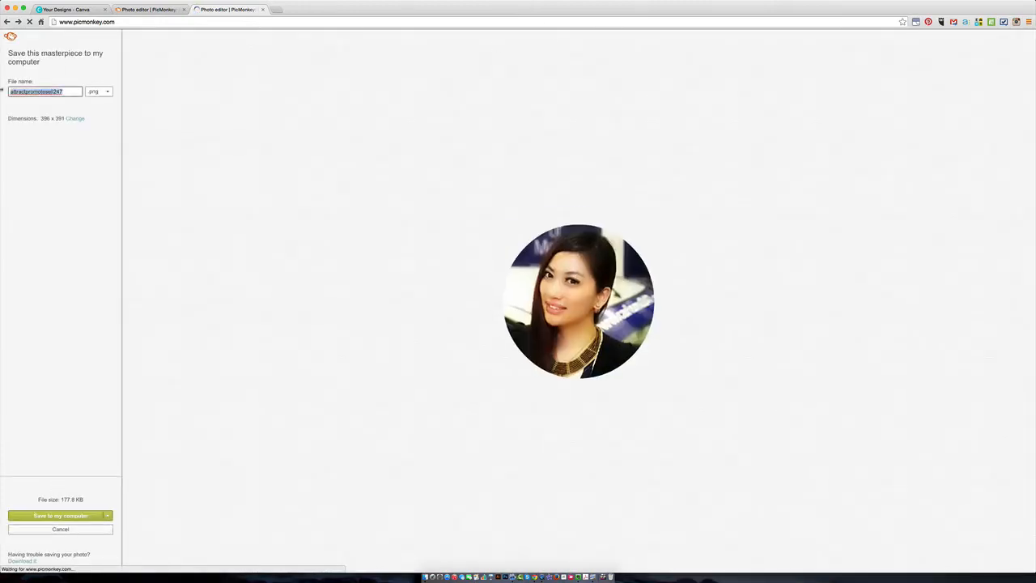
type("testimage")
left_click(81, 519)
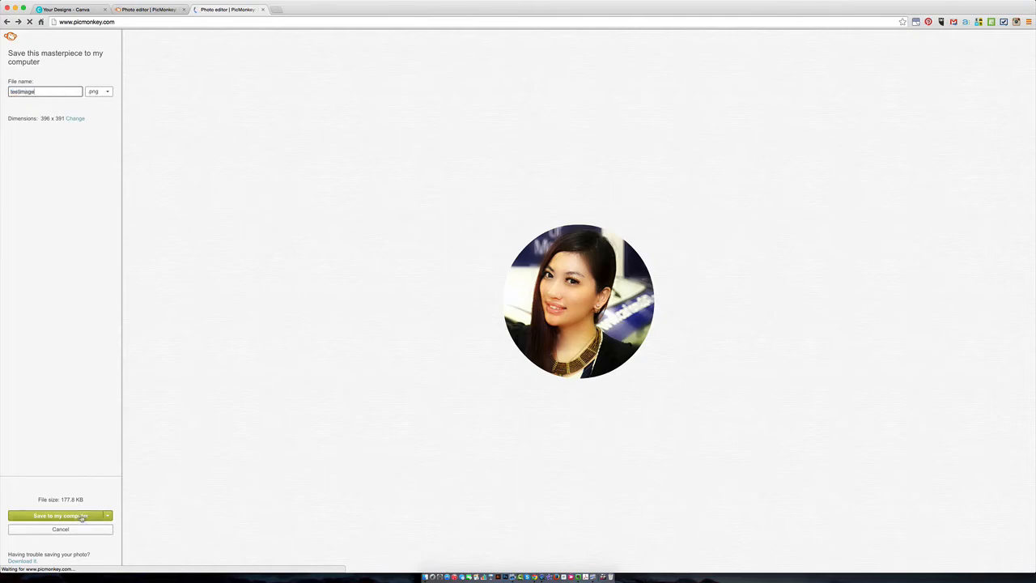
left_click(530, 70)
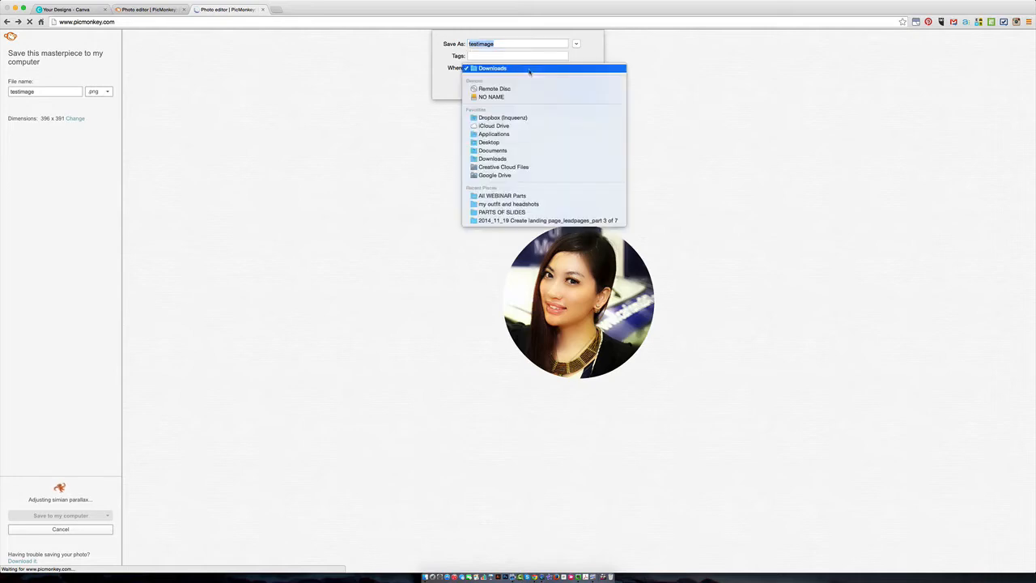
left_click(534, 142)
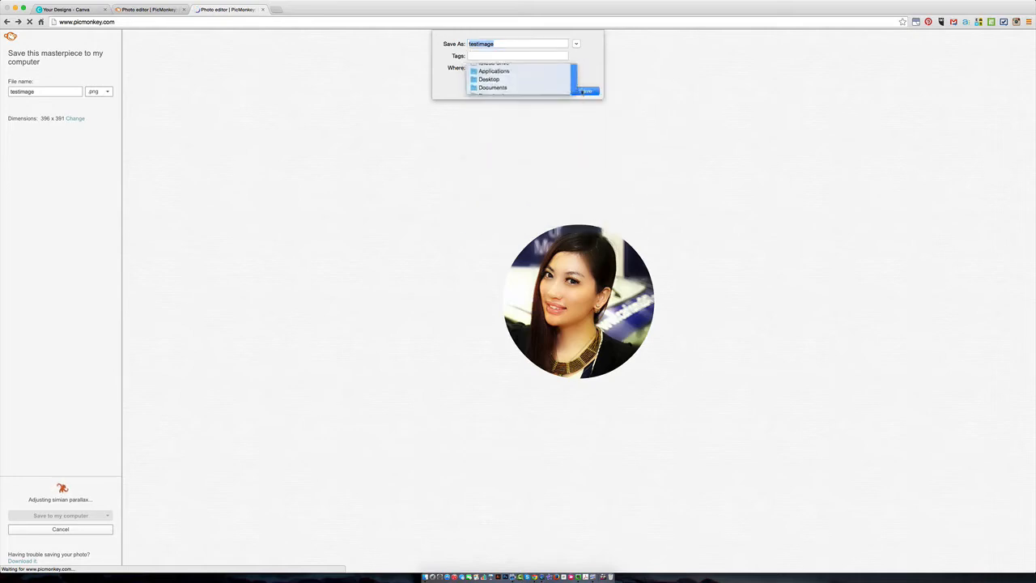
left_click(584, 92)
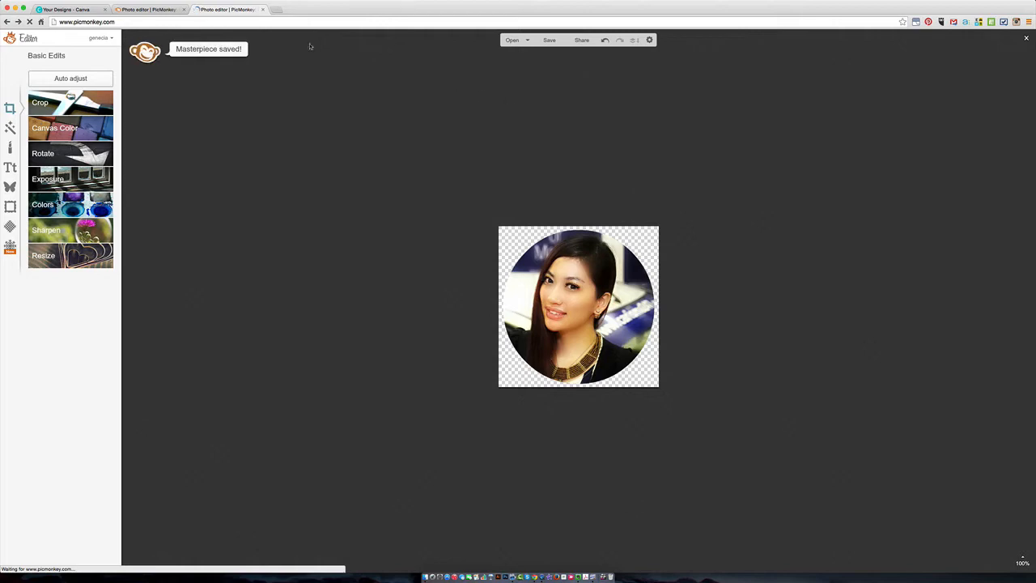
- Close the portrait's editor tab and load picmonkey.com in a new browser tab
left_click(262, 9)
left_click(74, 9)
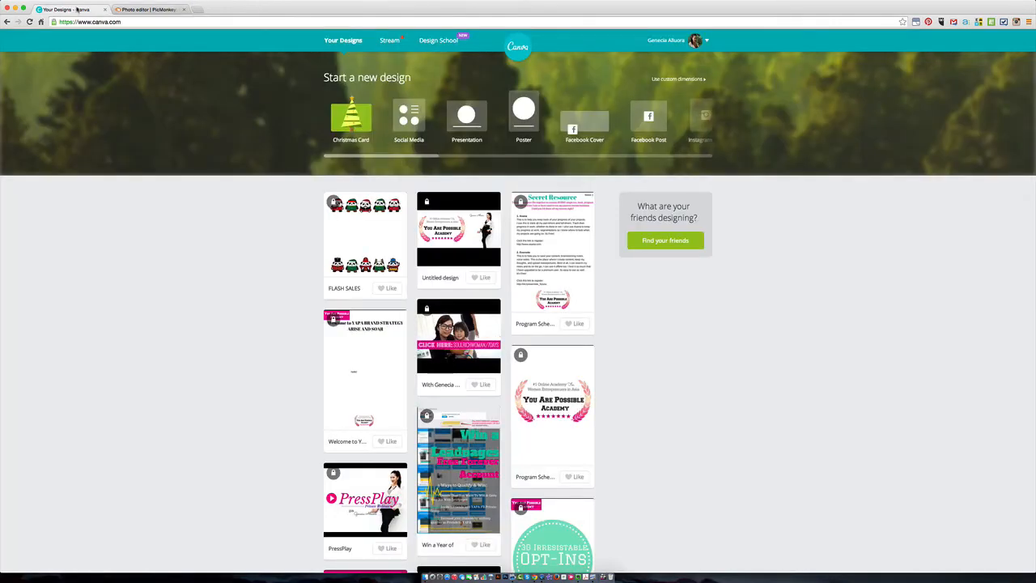
left_click(141, 10)
left_click(270, 11)
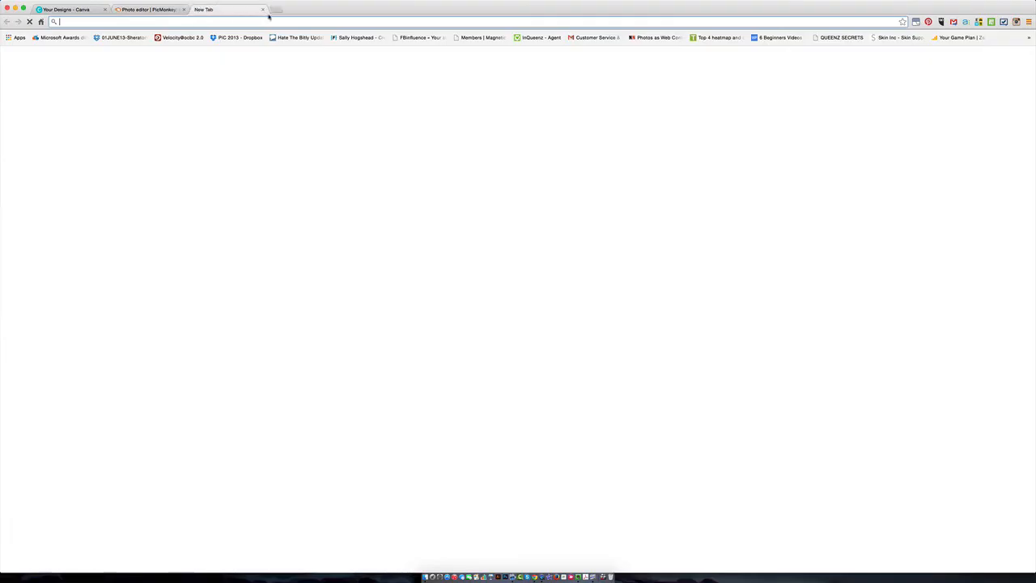
type("picmonkey.com")
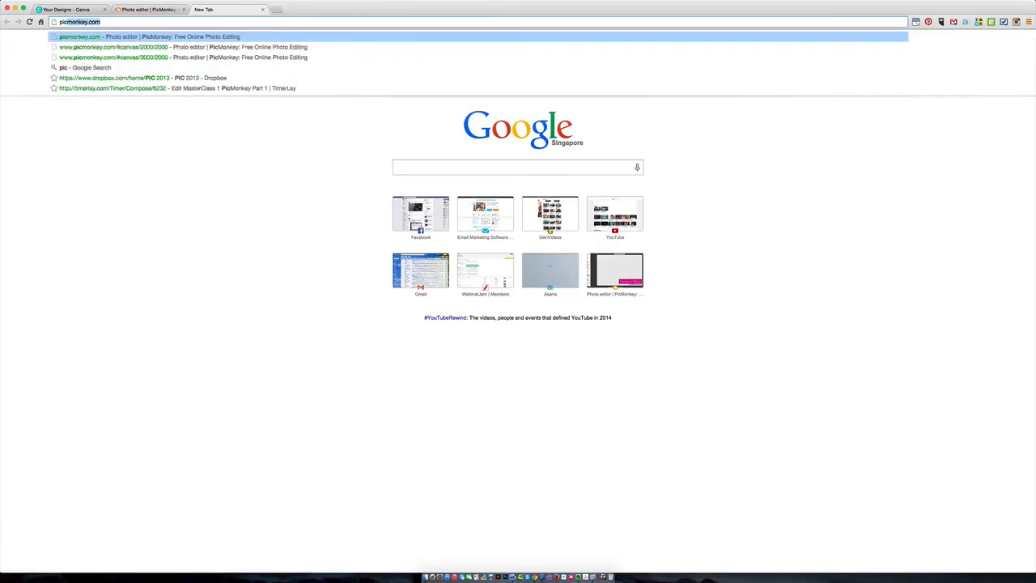
key("Return")
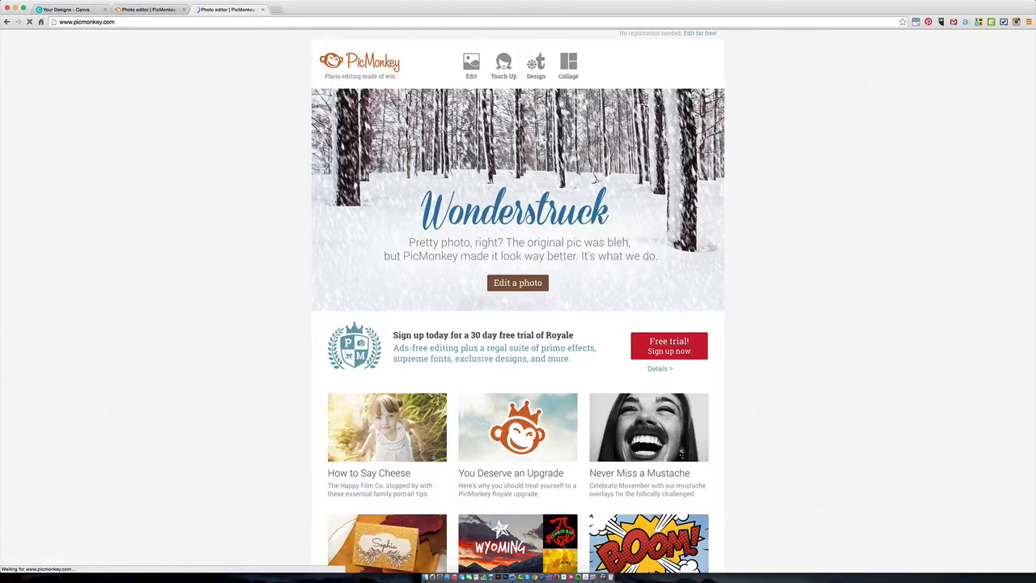
- Create a custom 2000 x 2000 pixel design canvas and make it transparent
mouse_move(562, 53)
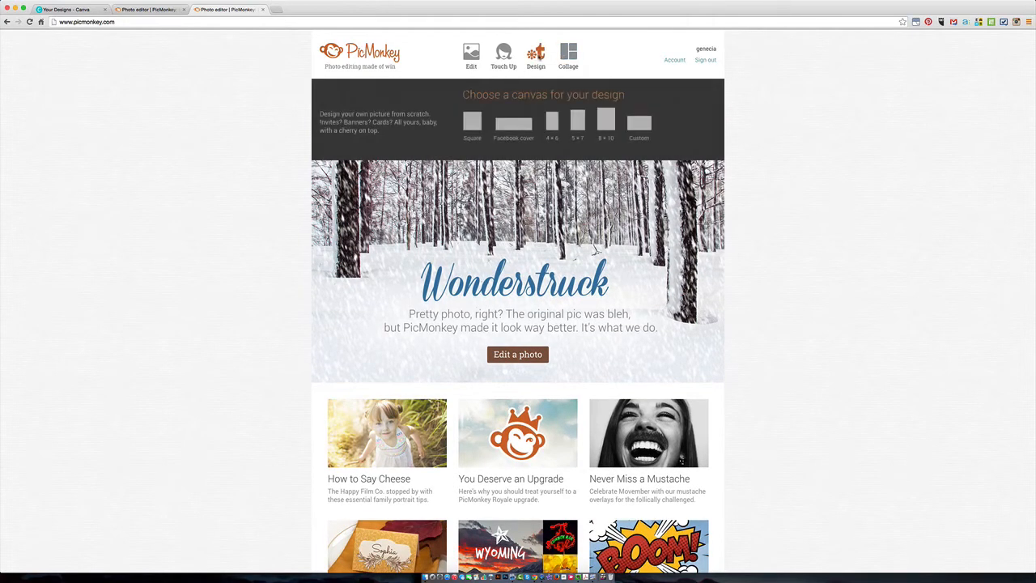
left_click(638, 122)
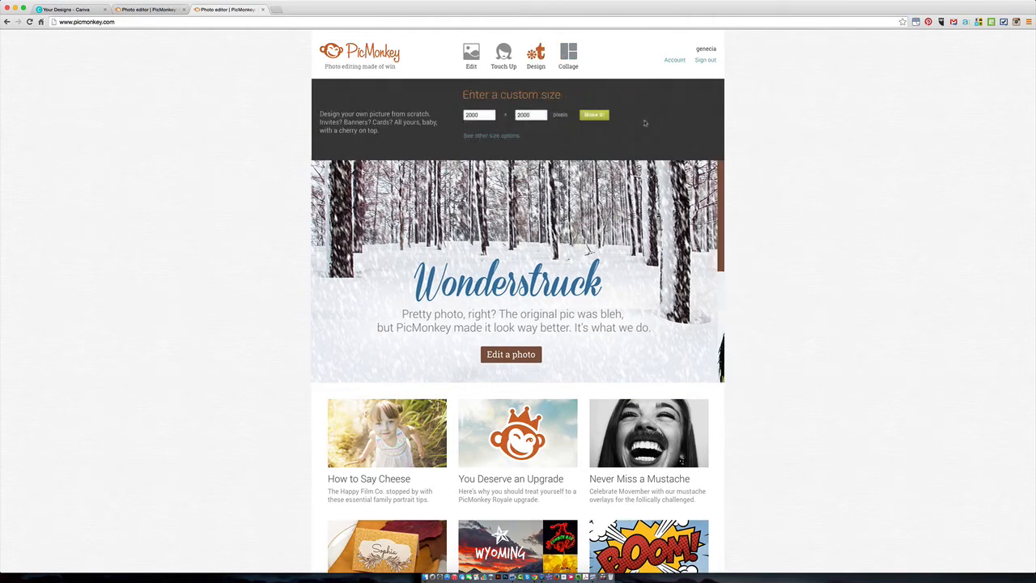
left_click(594, 115)
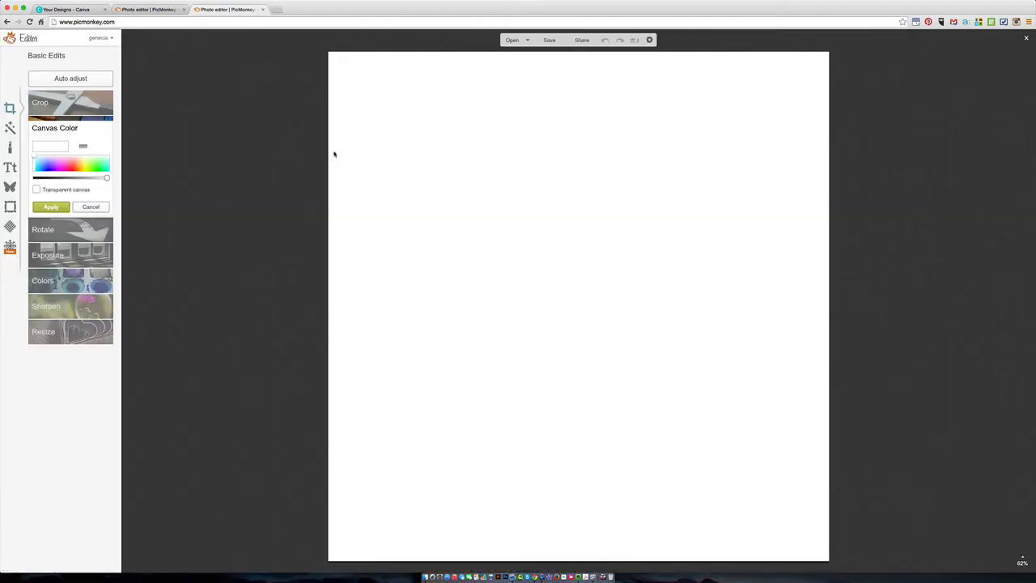
left_click(36, 190)
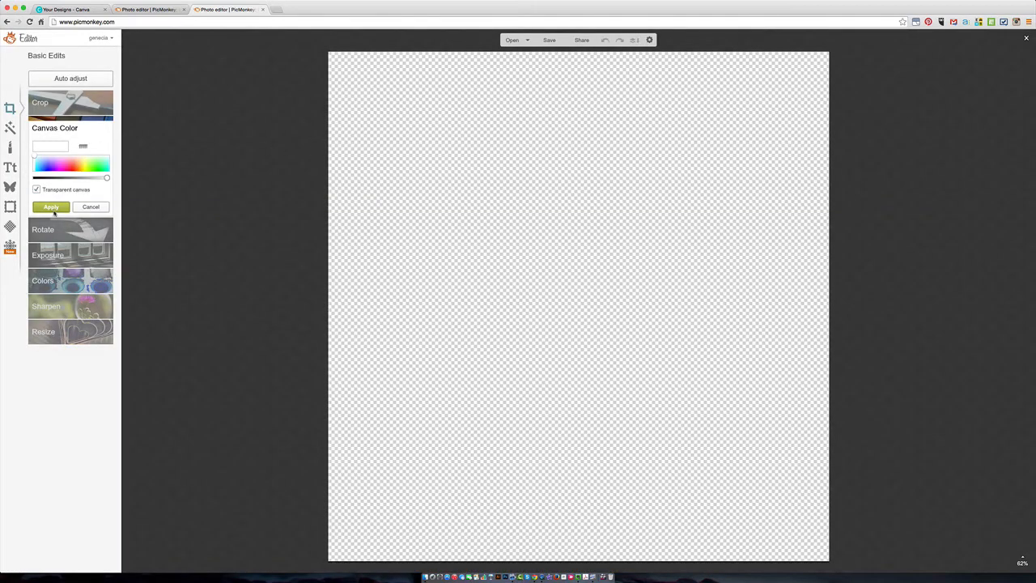
left_click(54, 209)
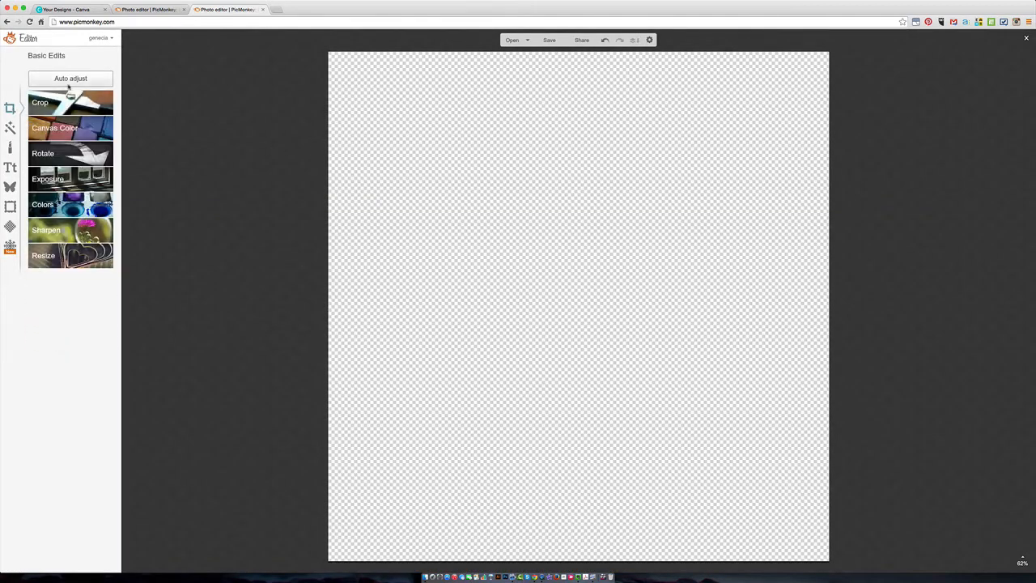
- Add testingimage.png from the Desktop as a custom overlay, enlarge it to nearly half the canvas width, and place it in the upper middle
left_click(10, 187)
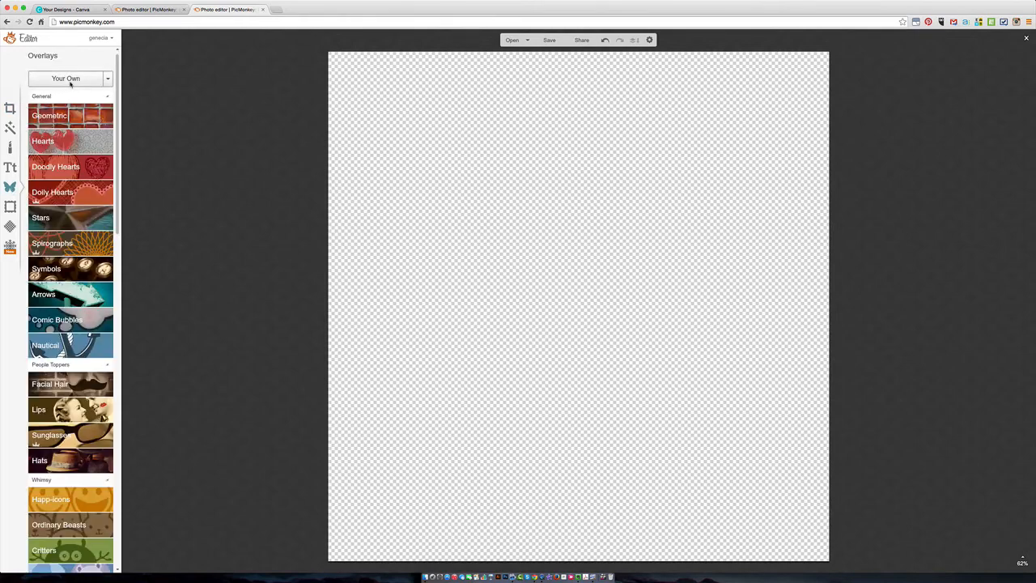
left_click(69, 82)
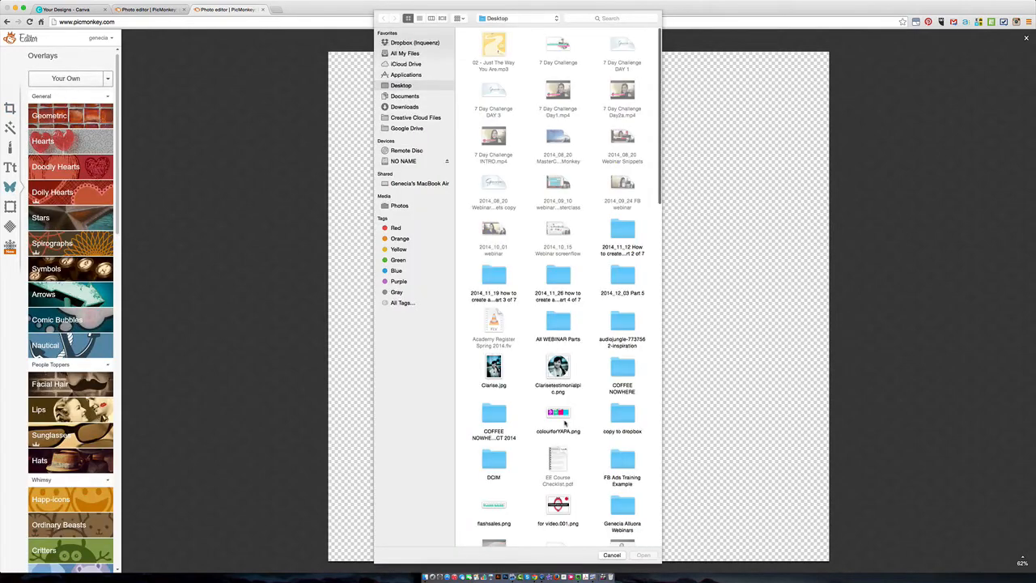
scroll(564, 422, "down", 15)
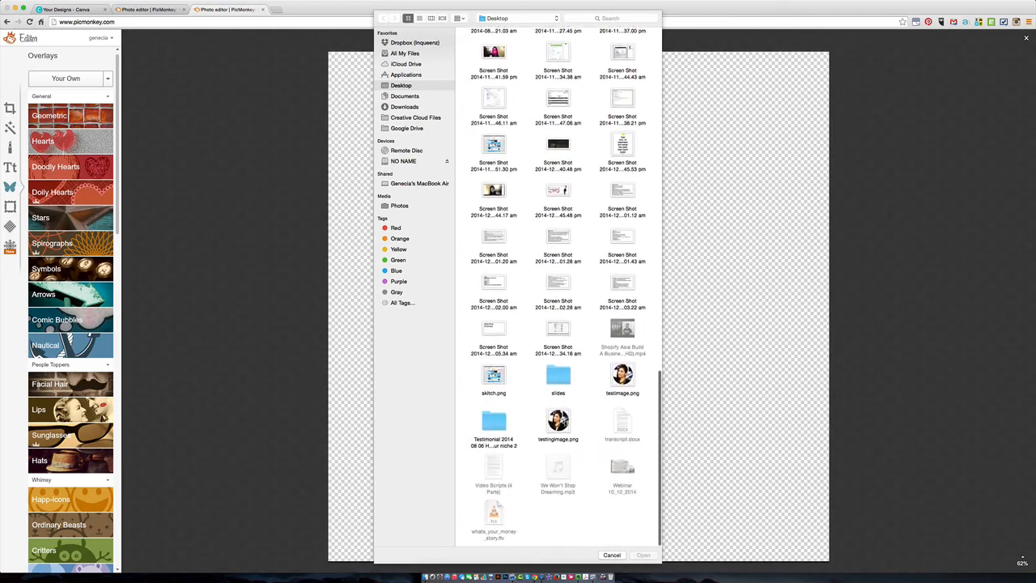
left_click(558, 423)
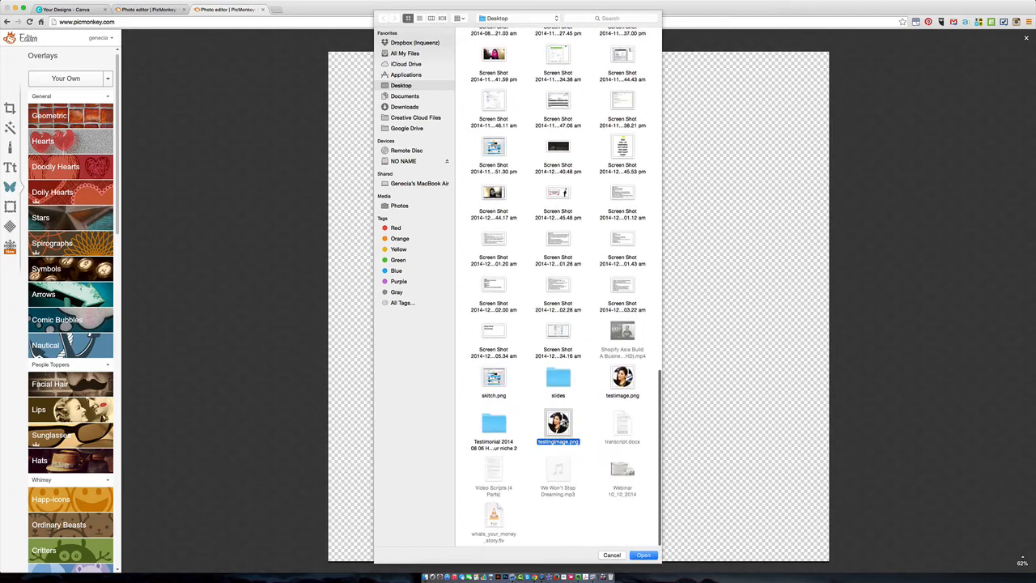
left_click(642, 555)
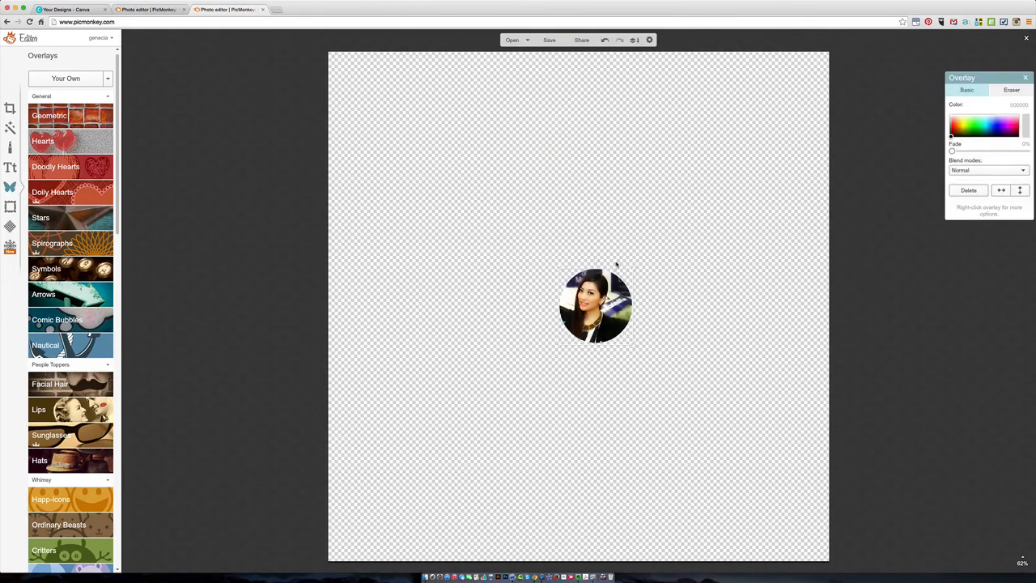
left_click_drag(635, 346, 795, 506)
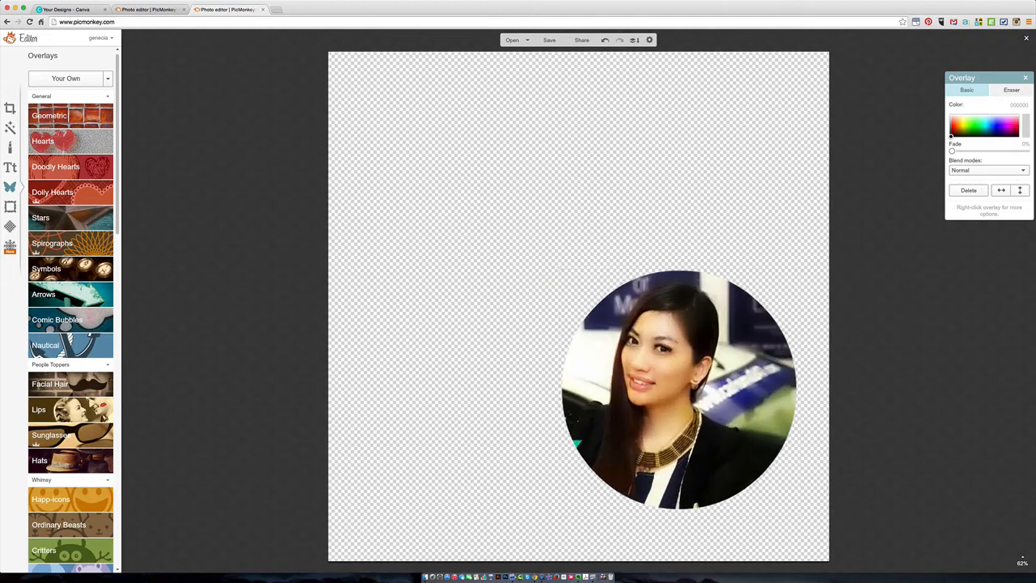
left_click_drag(712, 422, 594, 278)
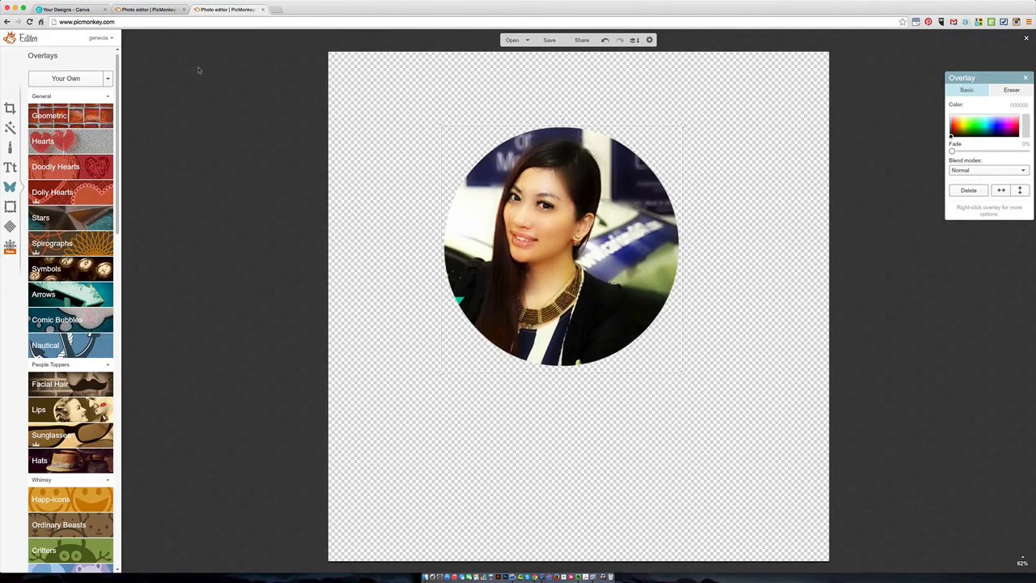
- Add the teal-ringed headshot entrepreneur_headshot.png from the Downloads folder as a custom overlay
left_click(74, 78)
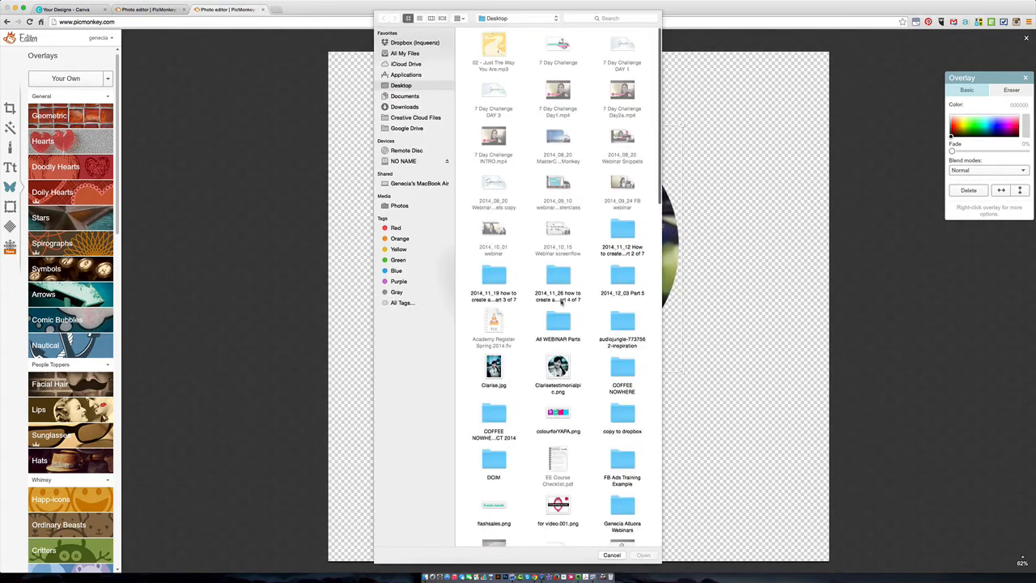
scroll(561, 302, "down", 5)
scroll(561, 302, "down", 10)
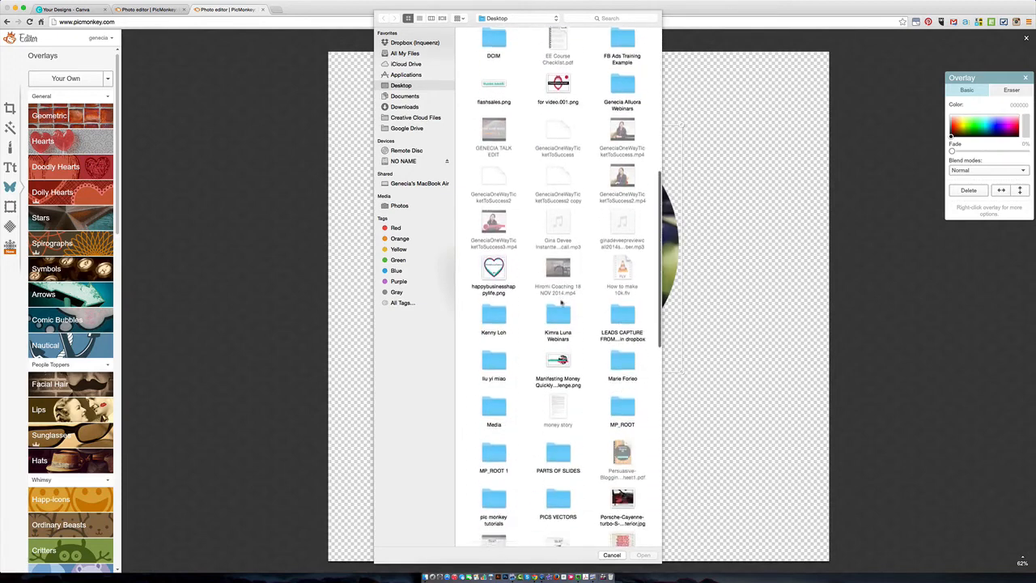
scroll(561, 302, "down", 3)
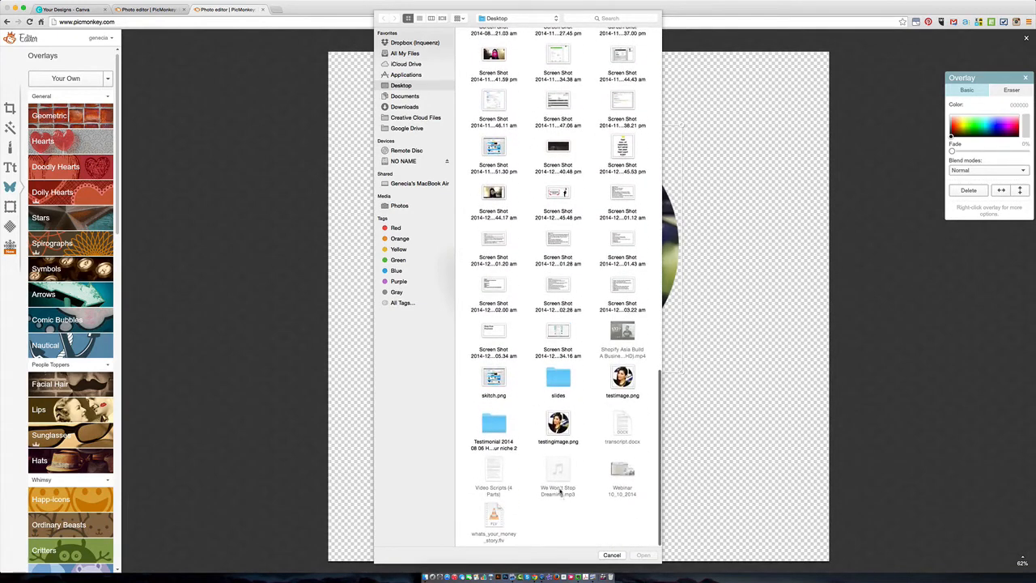
left_click(413, 107)
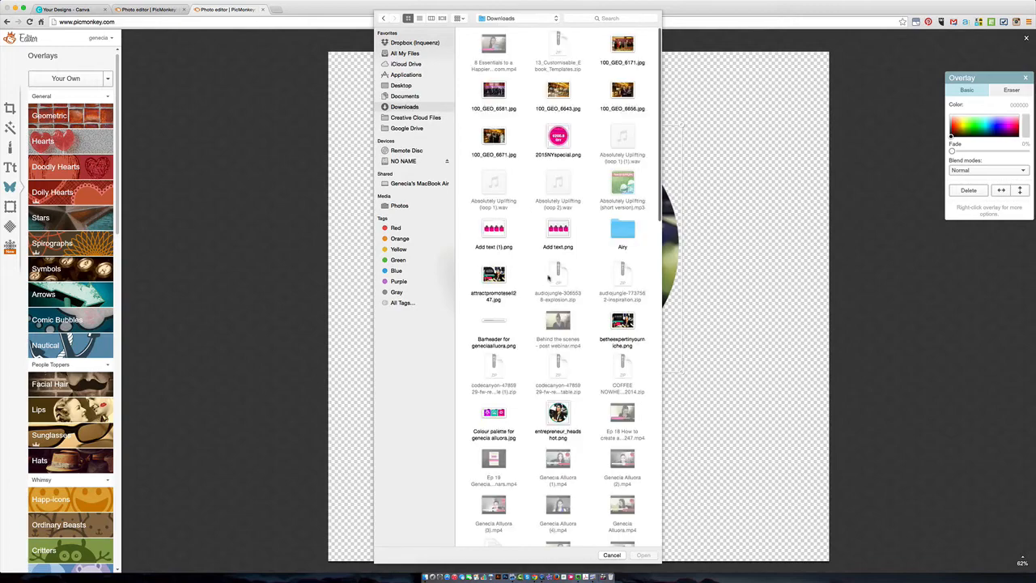
scroll(551, 275, "down", 5)
left_click(556, 316)
key("Return")
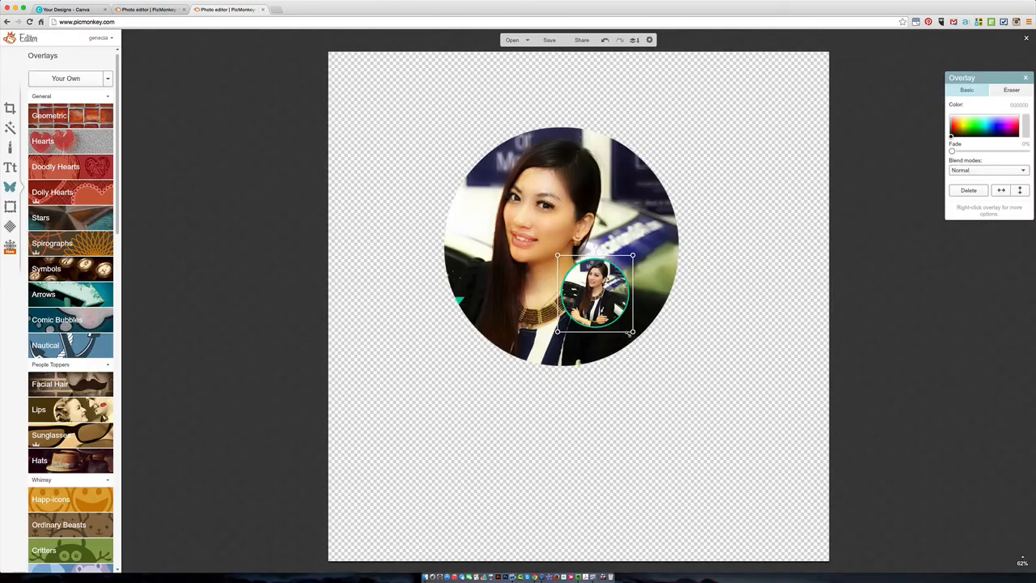
- Move the large portrait to the canvas's upper left, and enlarge the teal-ringed headshot to about half the canvas width at the lower right
left_click_drag(636, 333, 554, 307)
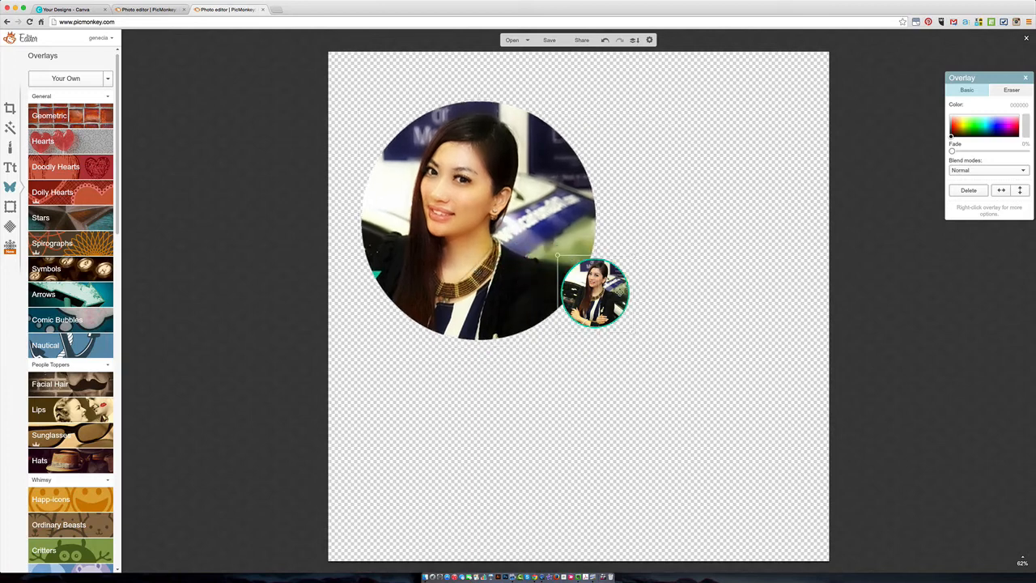
left_click_drag(633, 330, 855, 552)
left_click_drag(728, 437, 699, 449)
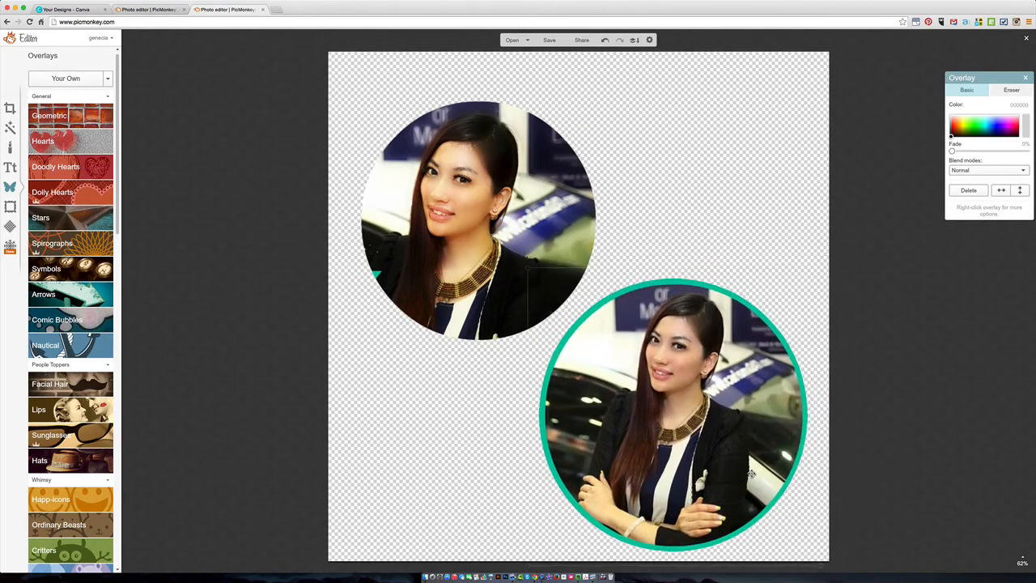
left_click_drag(493, 208, 488, 189)
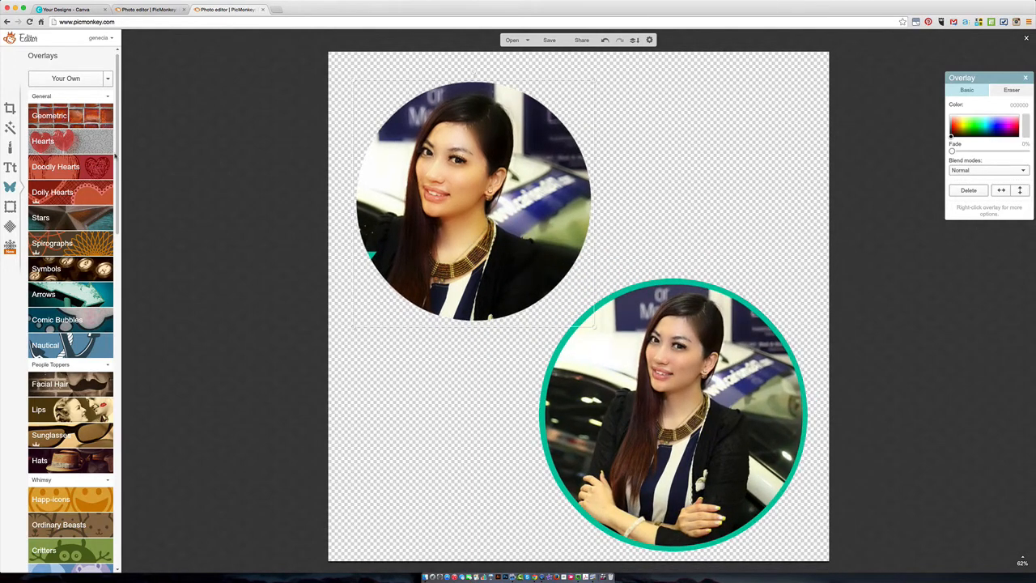
- Add a geometric circle overlay larger than the upper portrait, centre it on the portrait and send it to the back
left_click(73, 117)
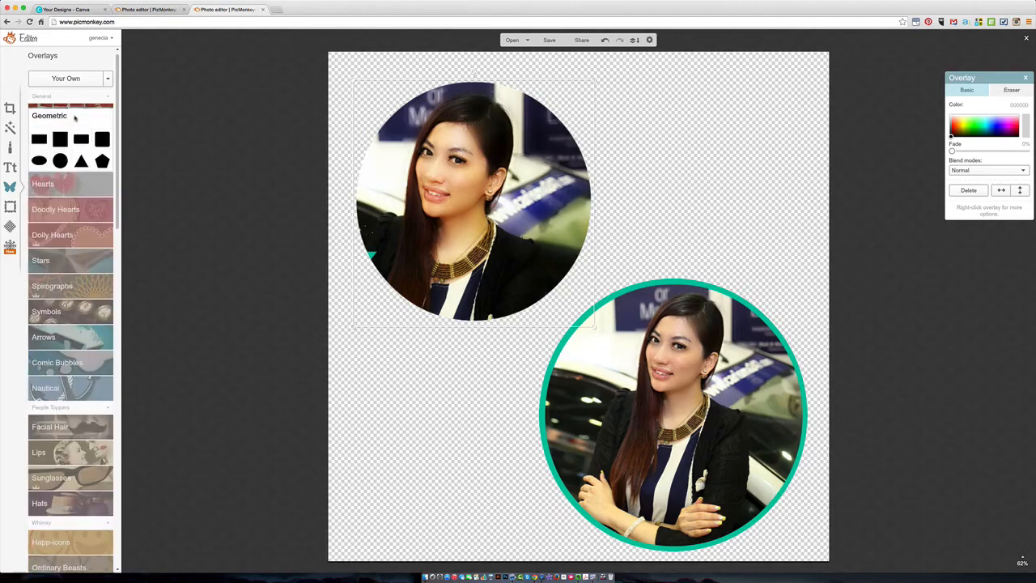
left_click(60, 160)
left_click_drag(631, 324, 499, 257)
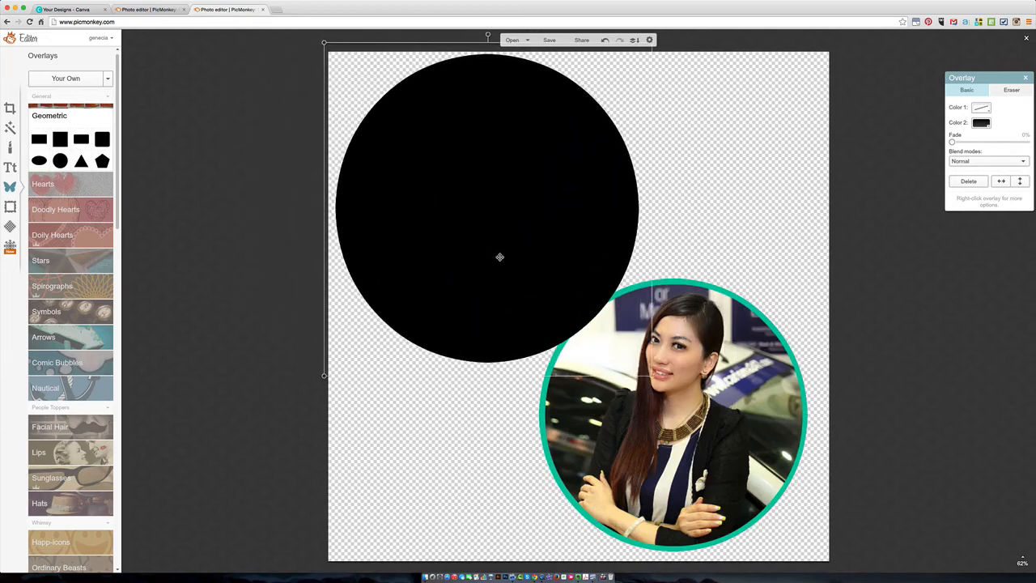
right_click(515, 228)
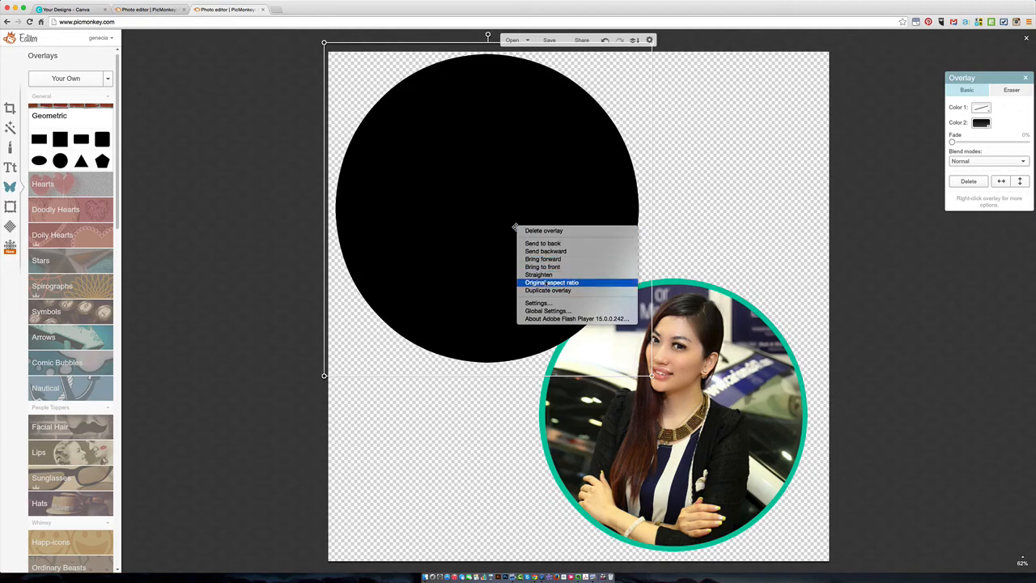
left_click(542, 243)
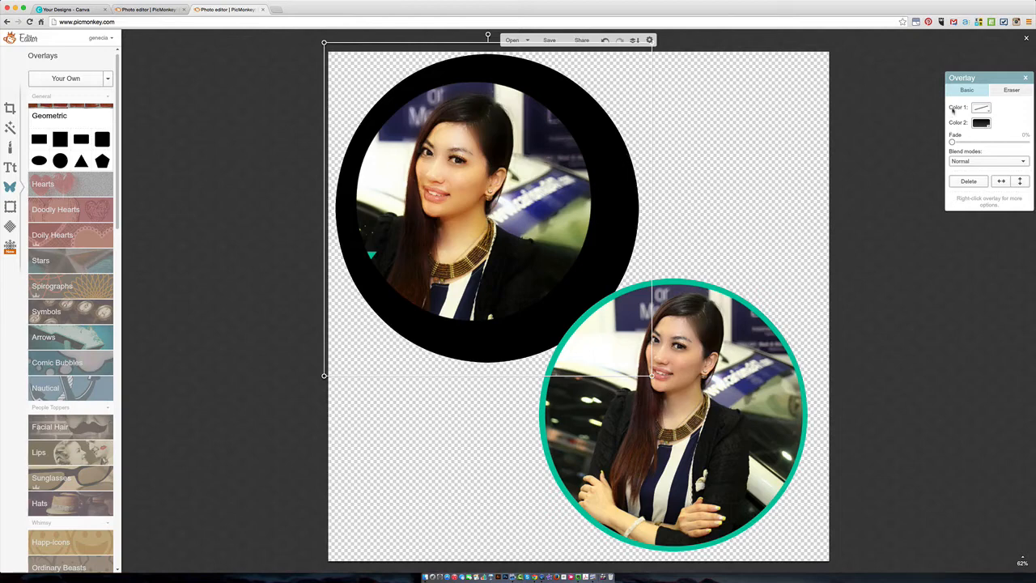
- Recolour the black circle with teal sampled from the smaller headshot's ring, and delete that ringed headshot
left_click_drag(961, 77, 728, 43)
left_click(746, 87)
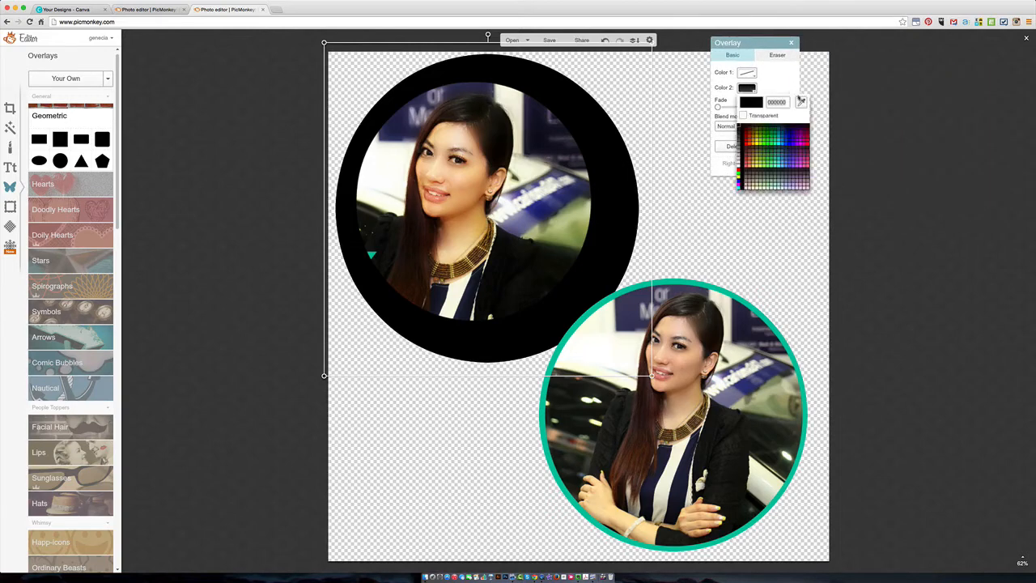
left_click(801, 103)
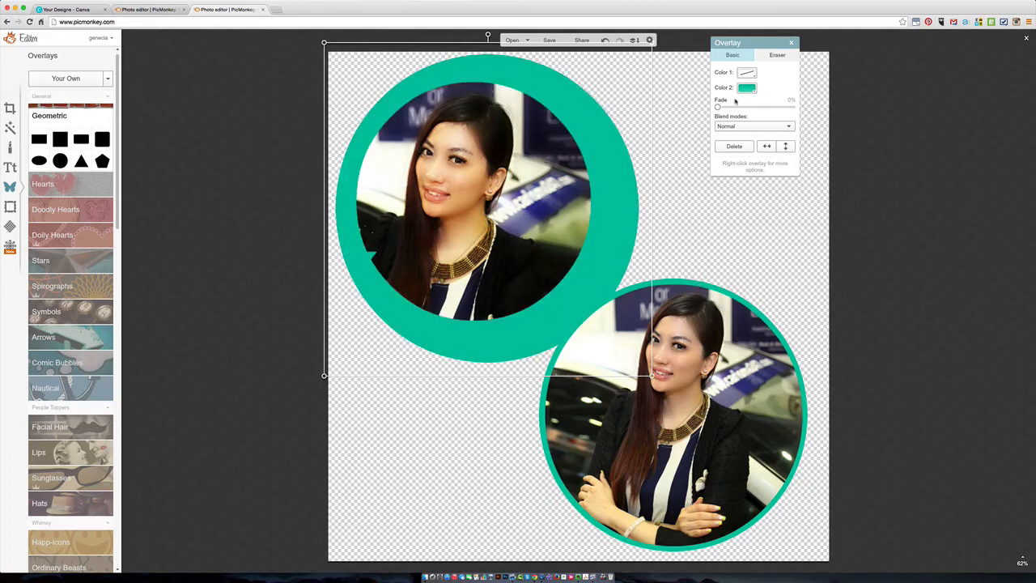
left_click(604, 185)
left_click(703, 372)
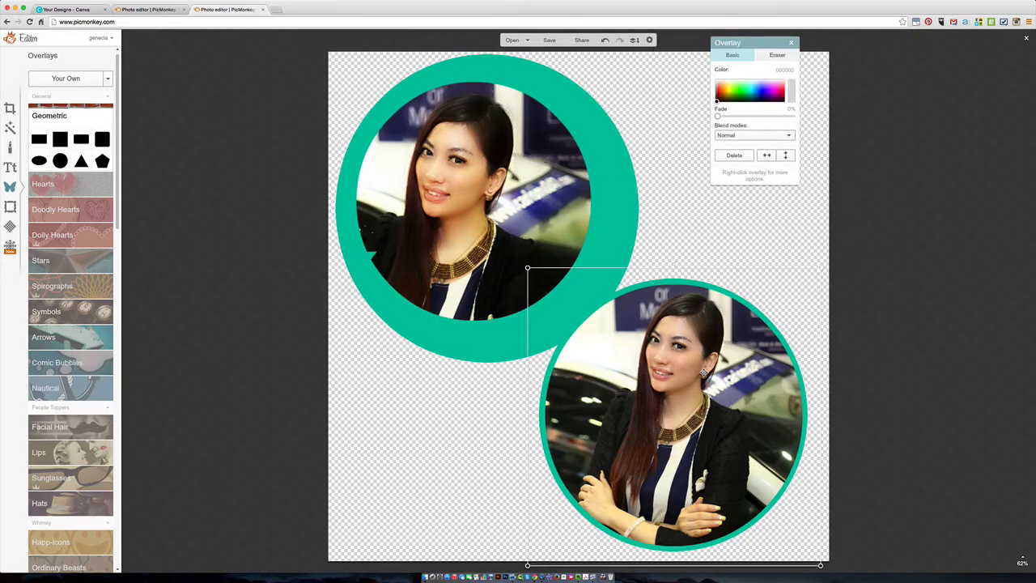
key("Delete")
- Try enlarging the portrait over the teal circle and stretching its width and height, and restore its original proportions and size
left_click_drag(479, 193, 486, 172)
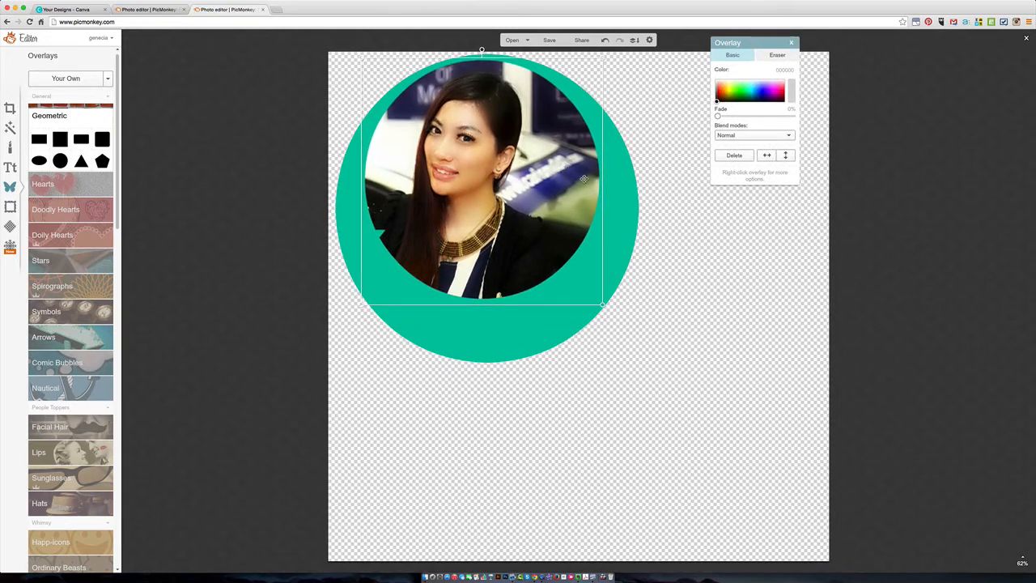
left_click_drag(603, 304, 636, 338)
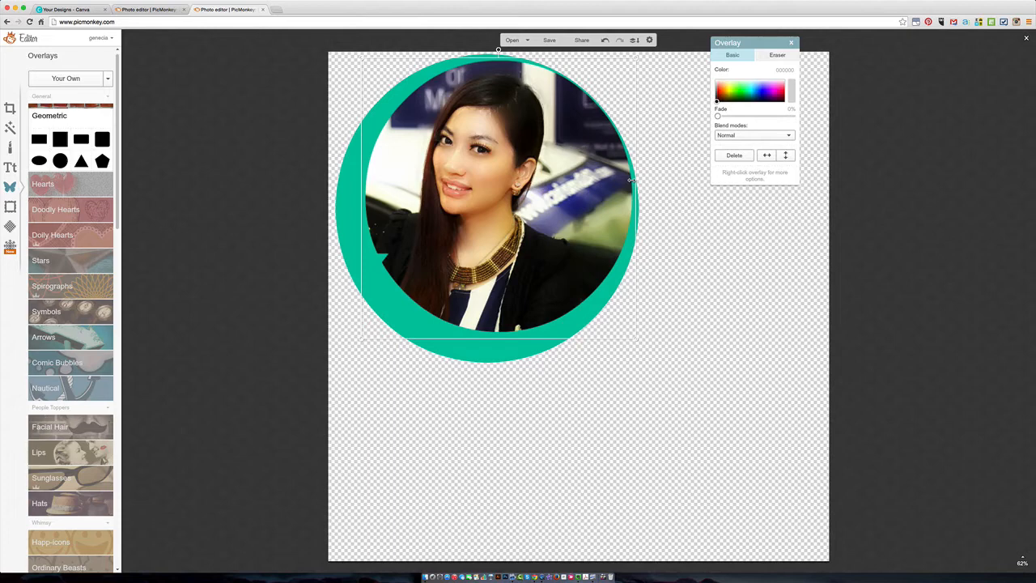
left_click_drag(636, 186, 671, 229)
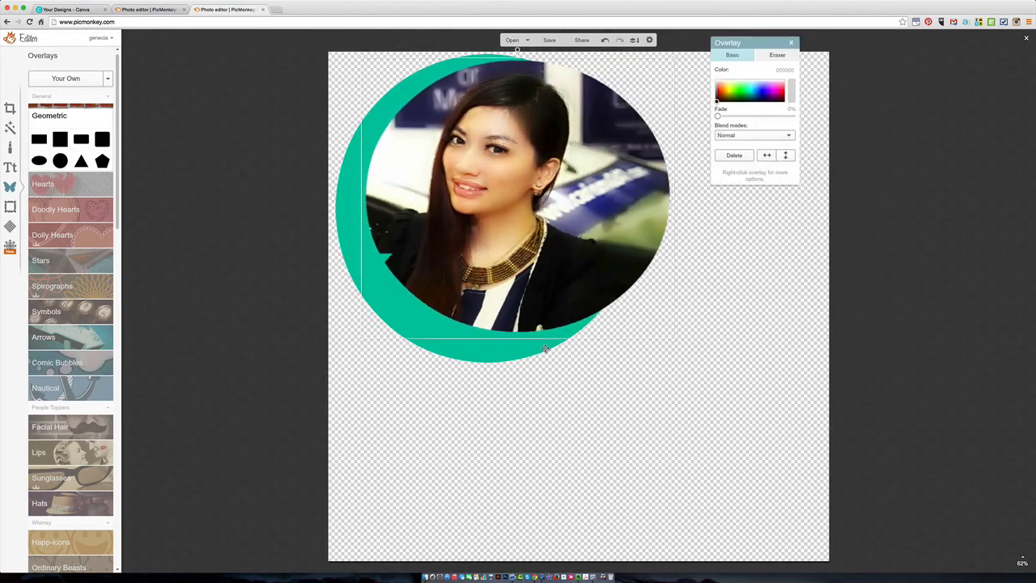
left_click_drag(542, 341, 567, 523)
left_click_drag(673, 322, 632, 358)
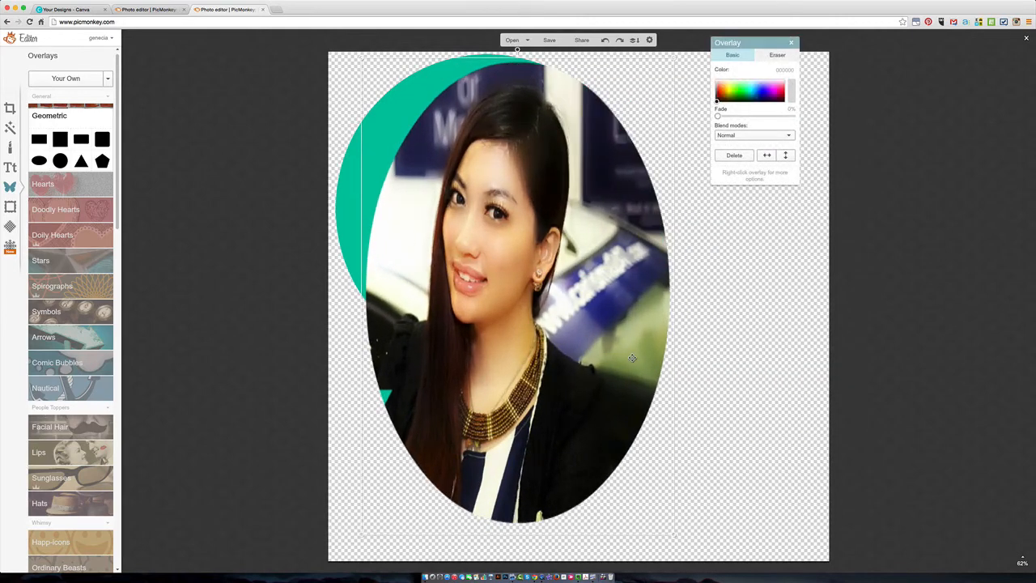
left_click_drag(519, 534, 519, 340)
left_click_drag(676, 201, 642, 204)
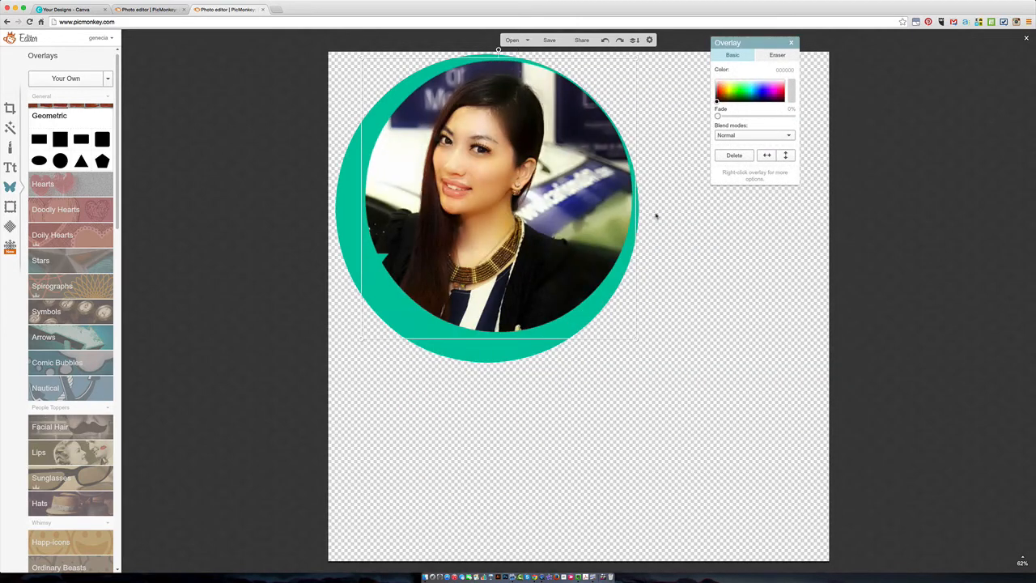
left_click_drag(640, 340, 602, 304)
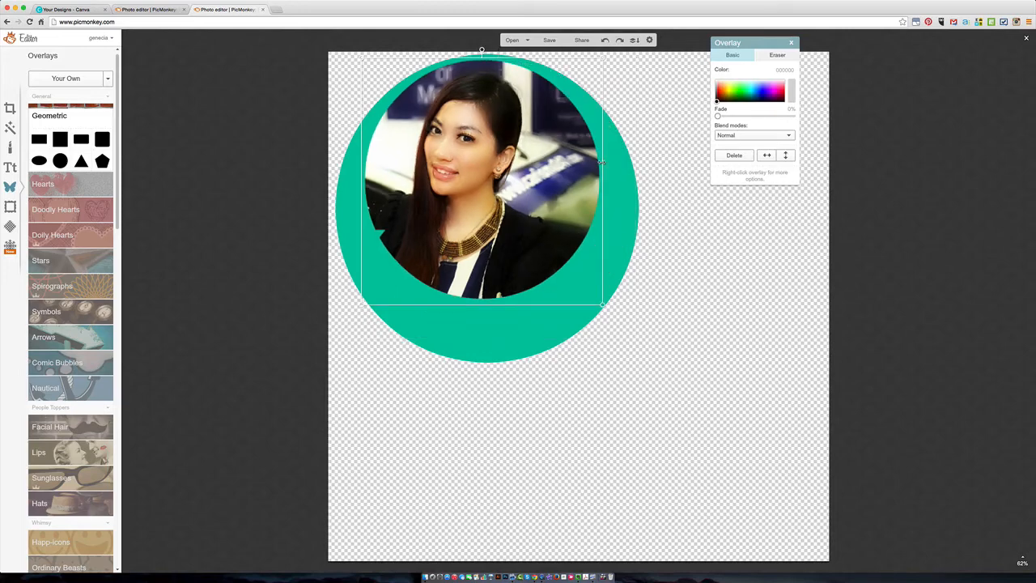
- Enlarge the portrait proportionally and centre it on the teal circle, leaving a thin even ring around it
left_click_drag(601, 162, 573, 252)
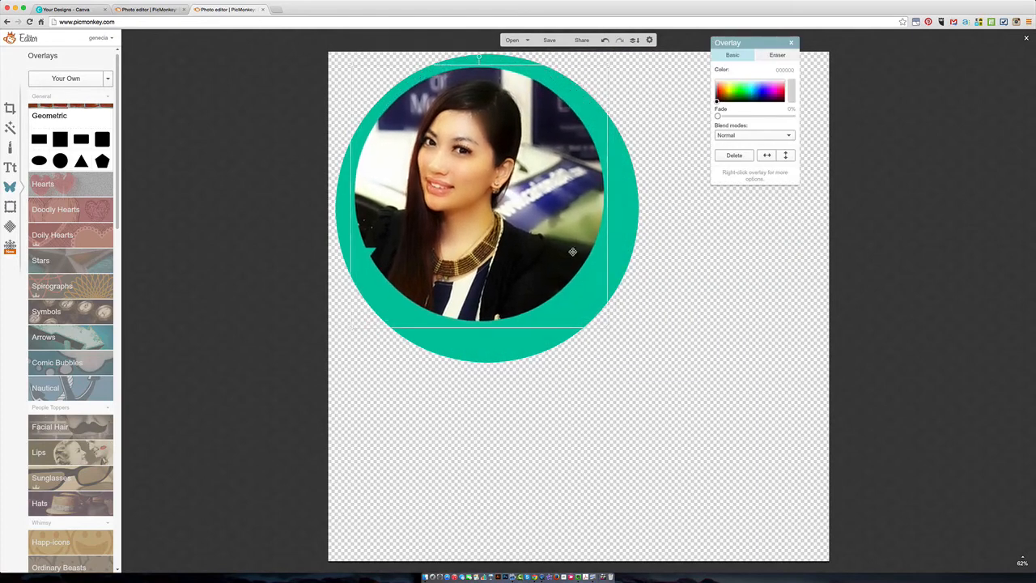
left_click_drag(608, 329, 650, 371)
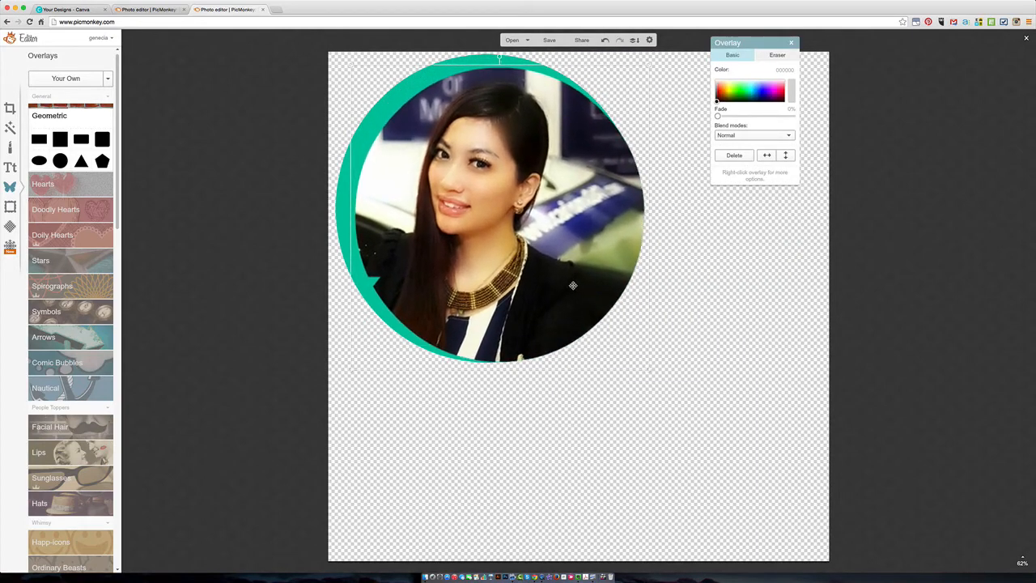
mouse_move(571, 285)
left_mouse_down()
mouse_move(546, 275)
mouse_move(558, 278)
left_mouse_up()
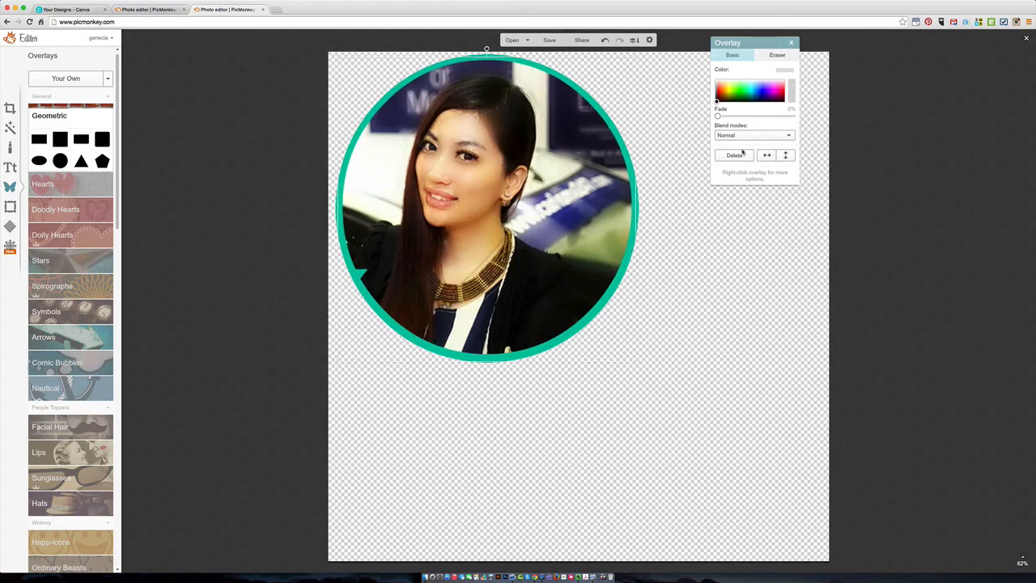
left_click(695, 150)
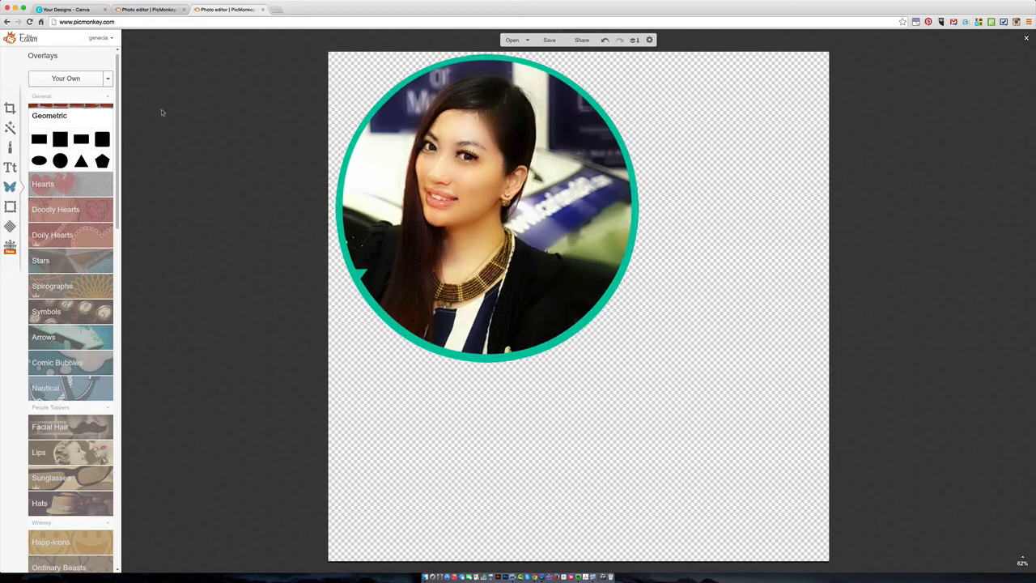
- Crop the canvas to 1270 x 1241 pixels around the ringed portrait, and view its save options without saving
left_click(9, 108)
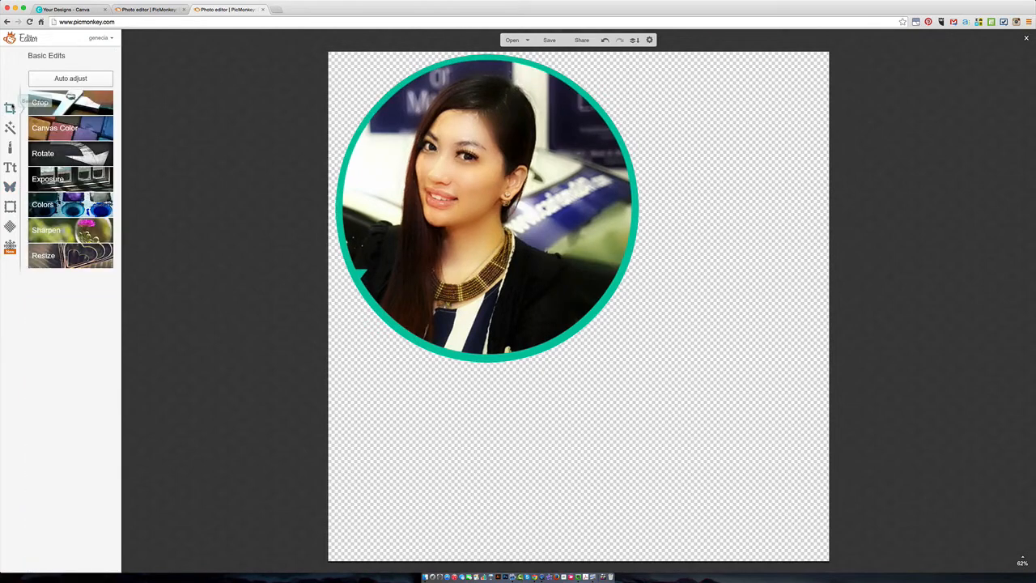
left_click(41, 103)
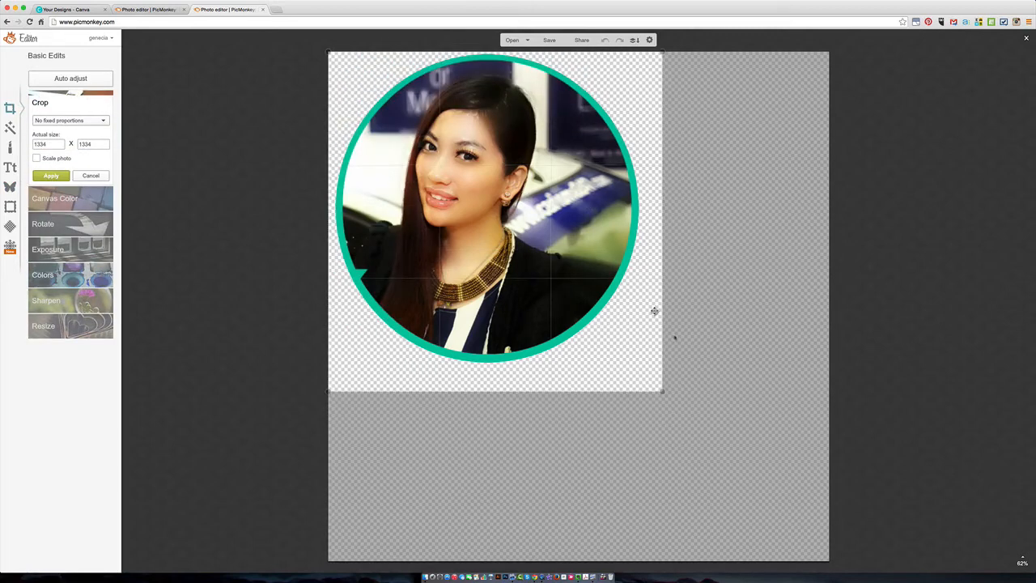
left_click_drag(665, 267, 646, 268)
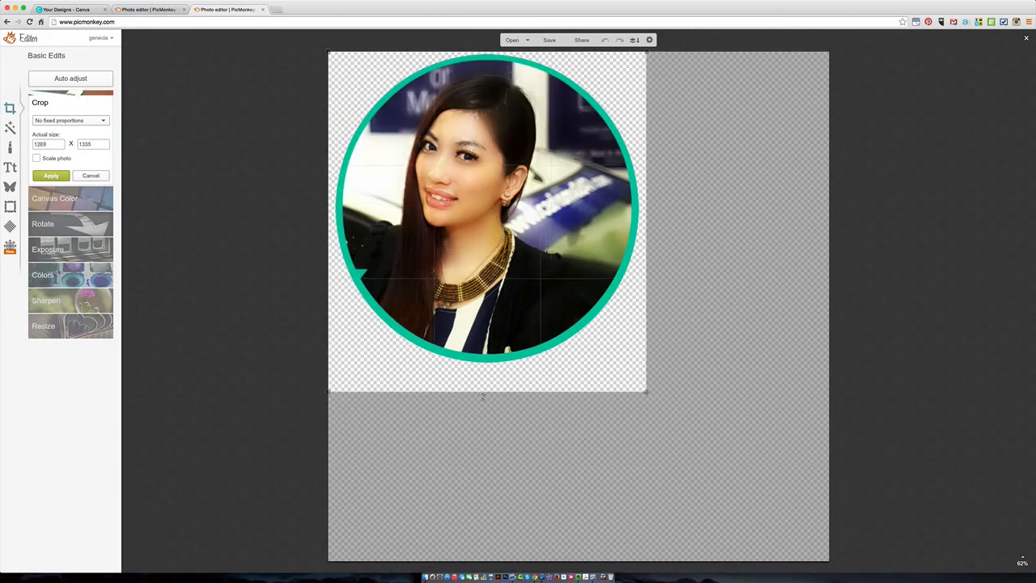
left_click_drag(483, 395, 486, 366)
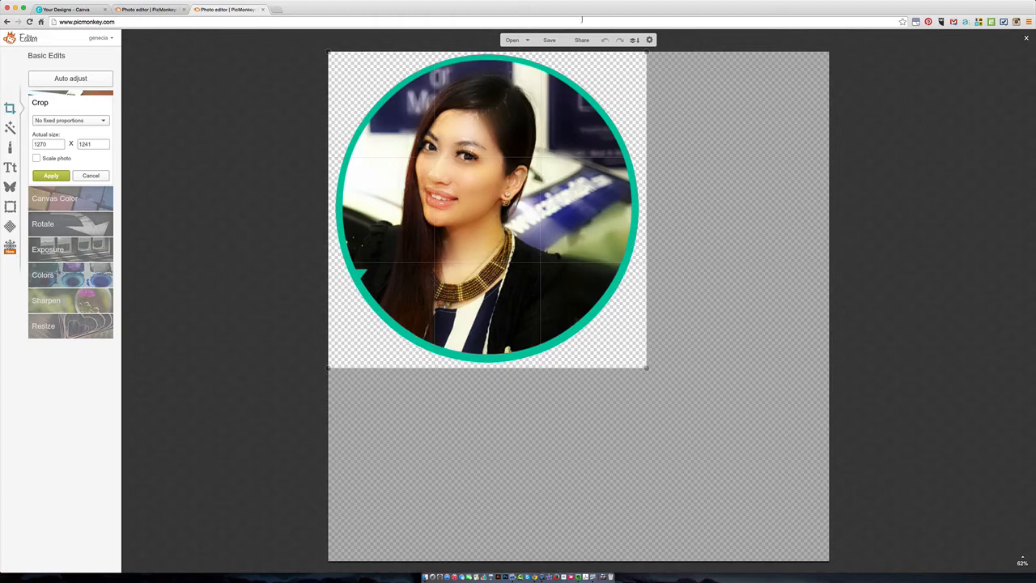
left_click(549, 39)
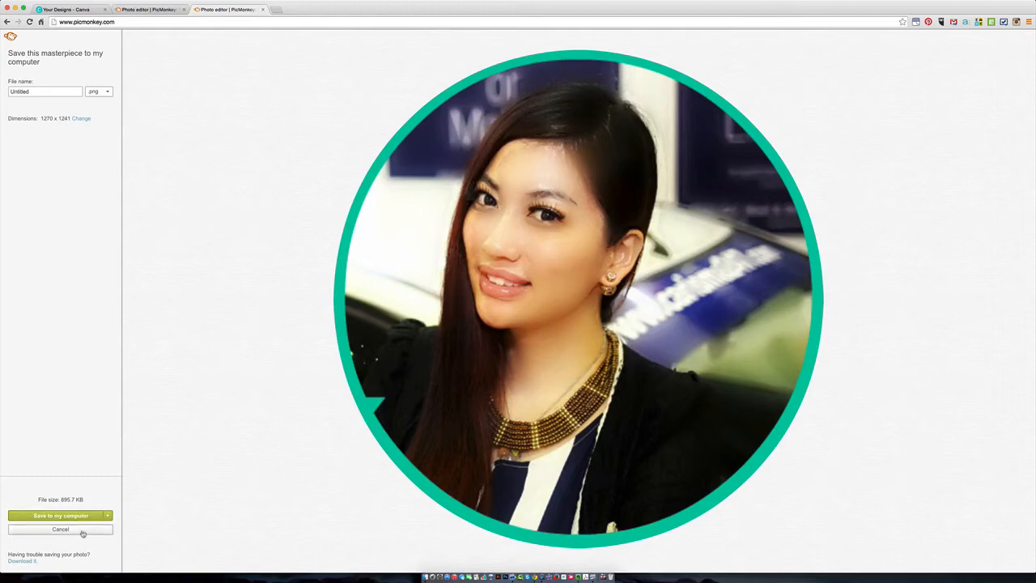
left_click(83, 533)
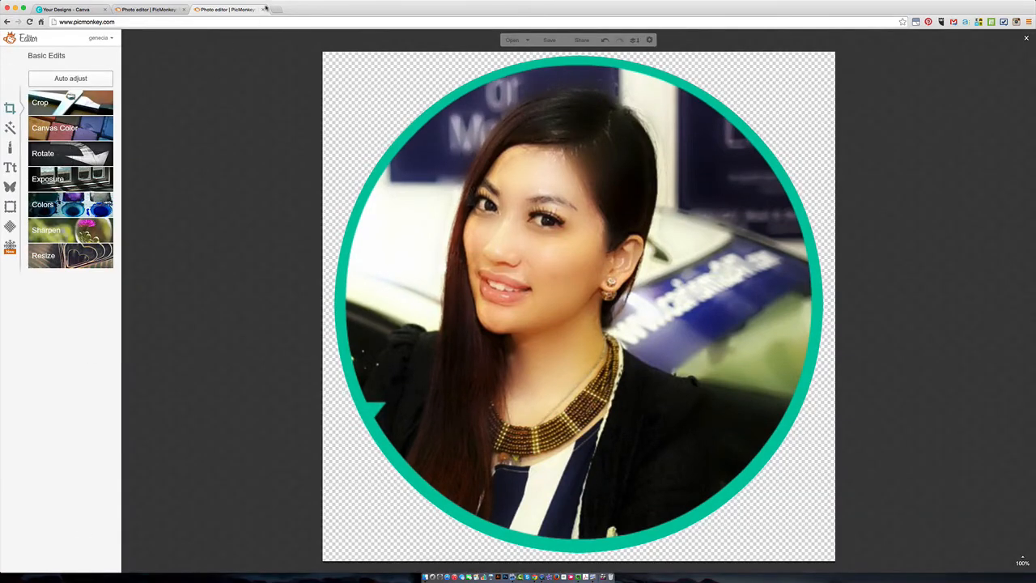
- Check the 7 Day Challenge banner in the other editor tab, and close the ringed portrait's editor to return to the PicMonkey home page
left_click(132, 10)
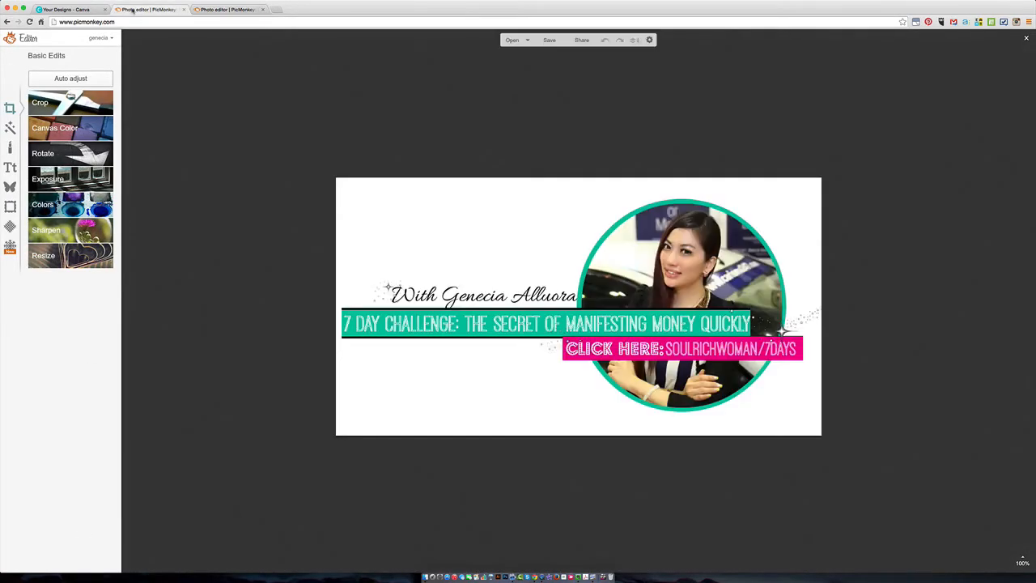
left_click(227, 10)
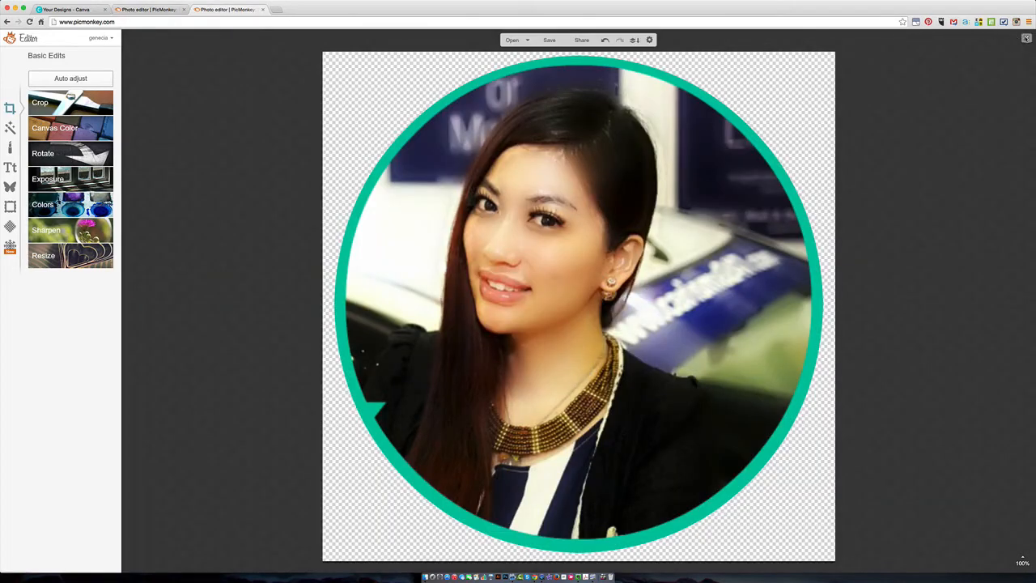
left_click(1026, 38)
left_click(522, 314)
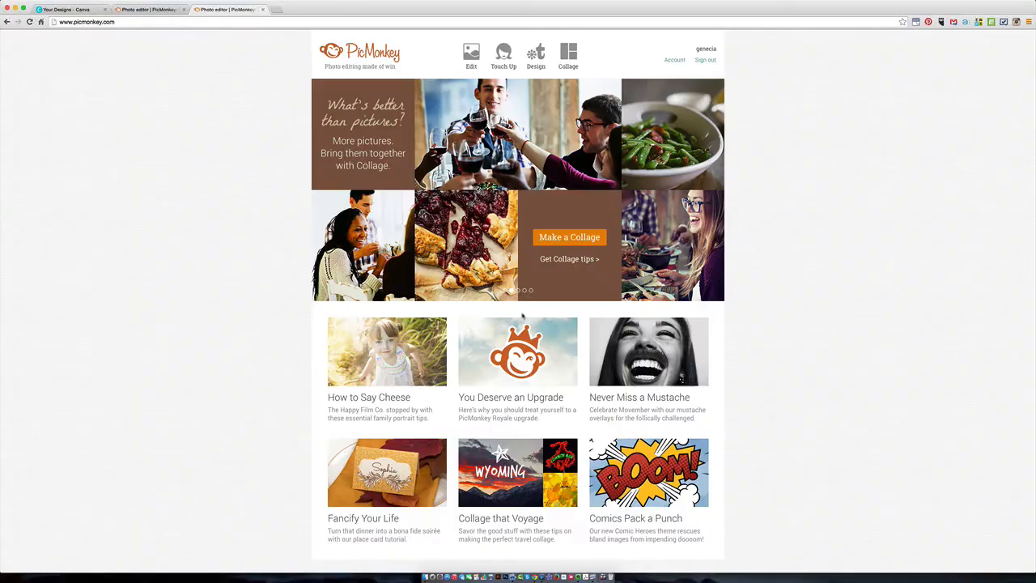
mouse_move(472, 52)
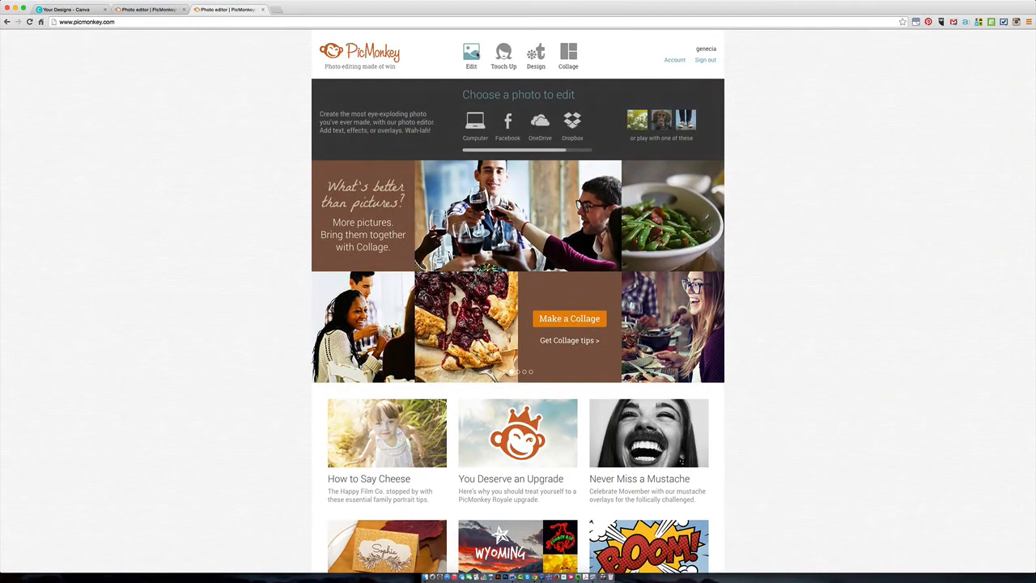
mouse_move(538, 53)
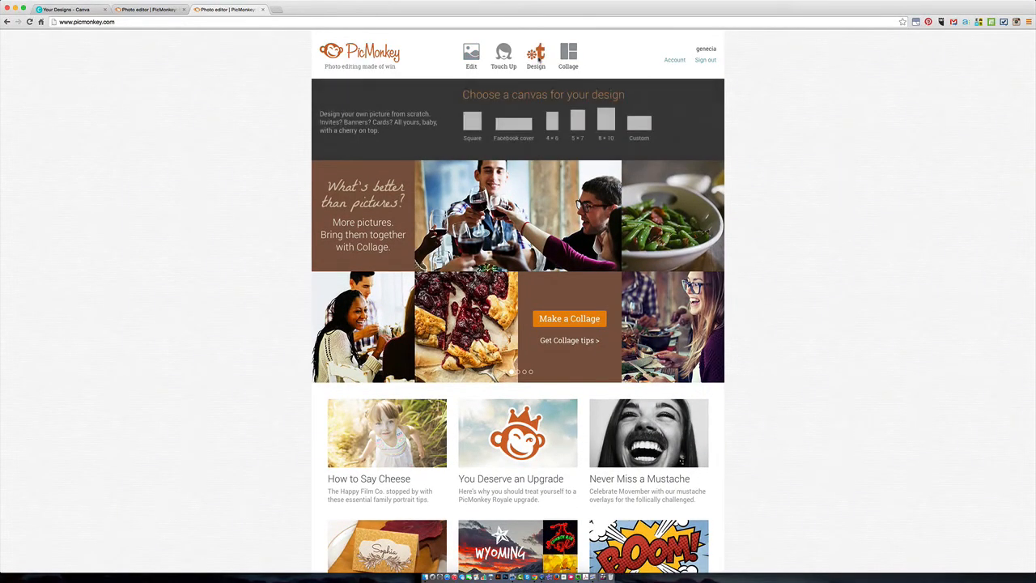
left_click(527, 127)
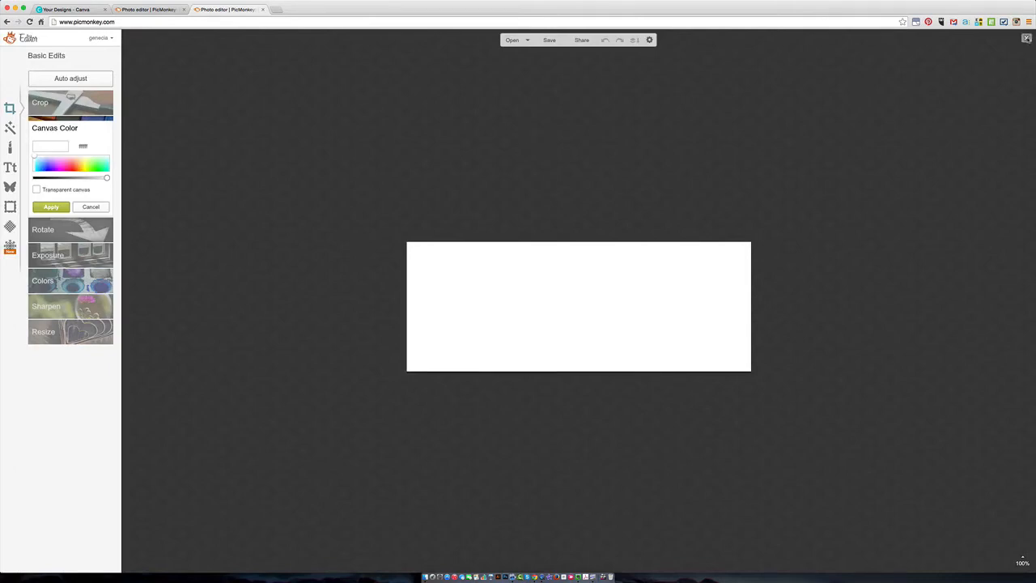
left_click(1026, 38)
- Create a custom blank design canvas of 3000 x 2000 pixels, and check the 7 Day Challenge banner in the other editor tab
mouse_move(536, 53)
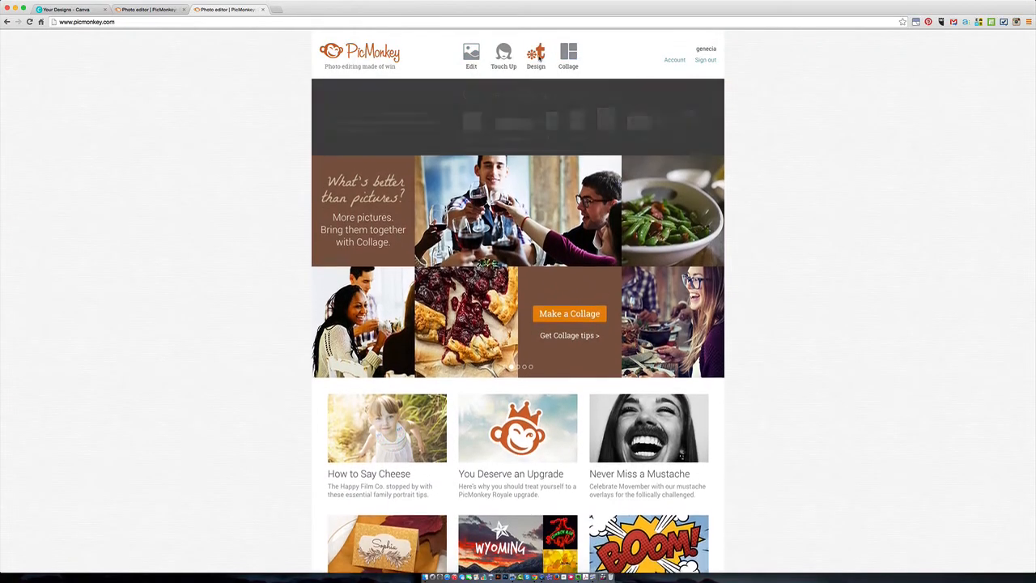
left_click(639, 125)
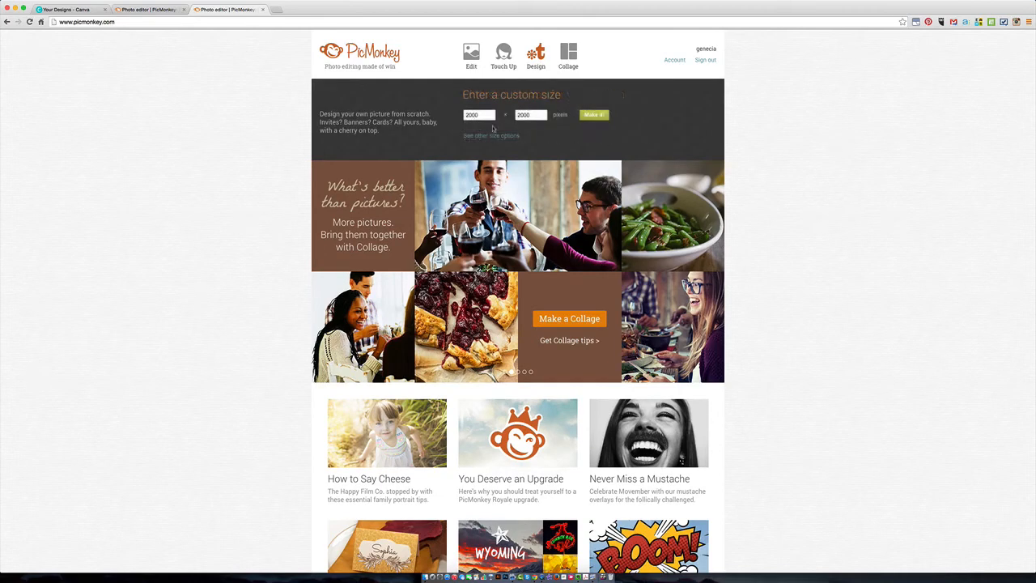
type("300")
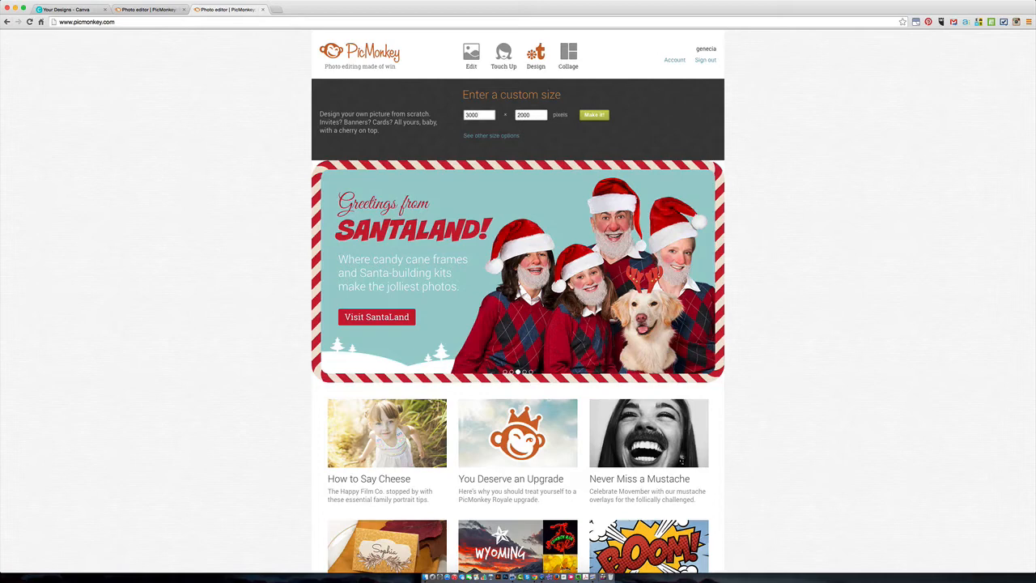
left_click(593, 115)
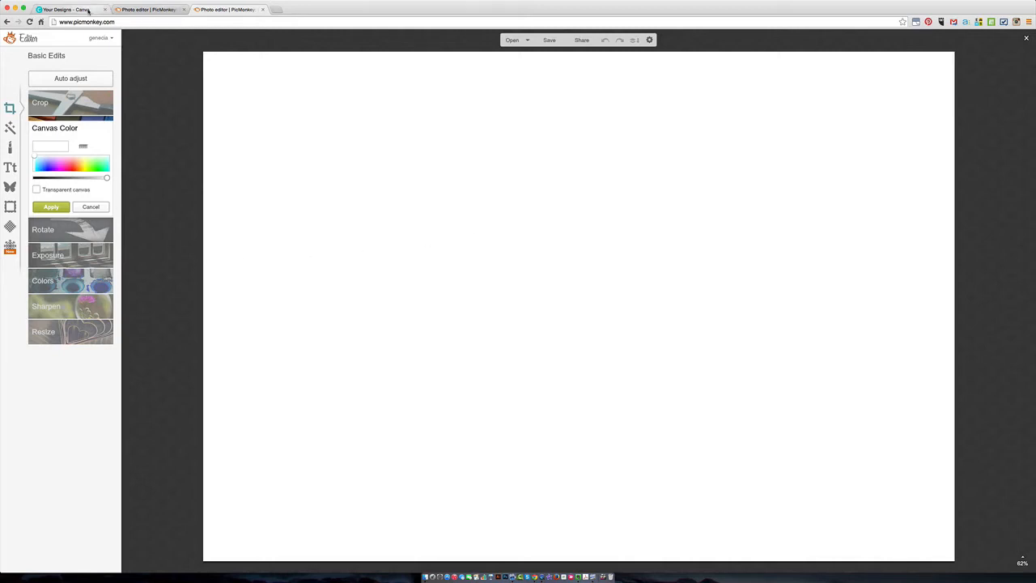
left_click(157, 10)
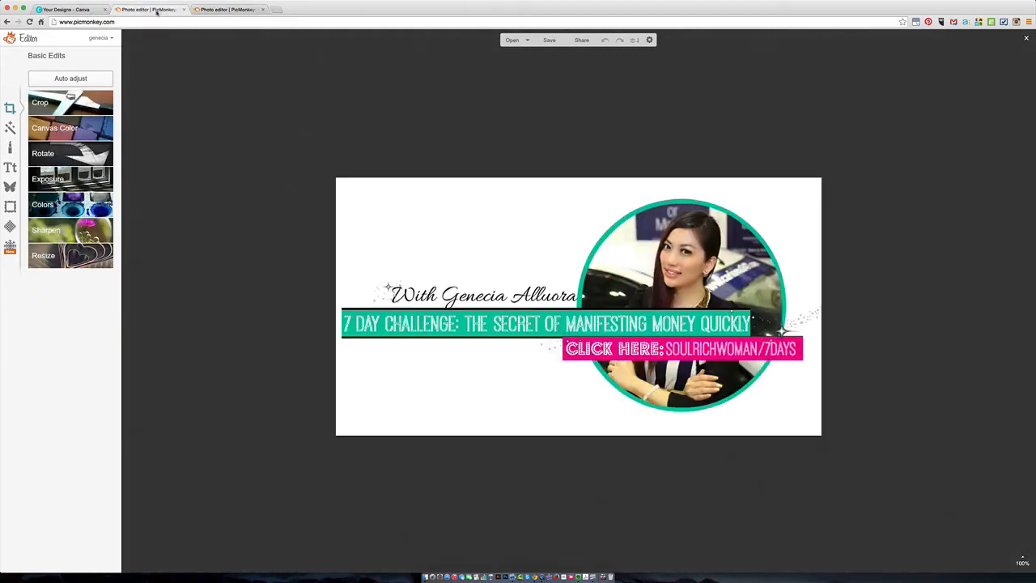
left_click(232, 15)
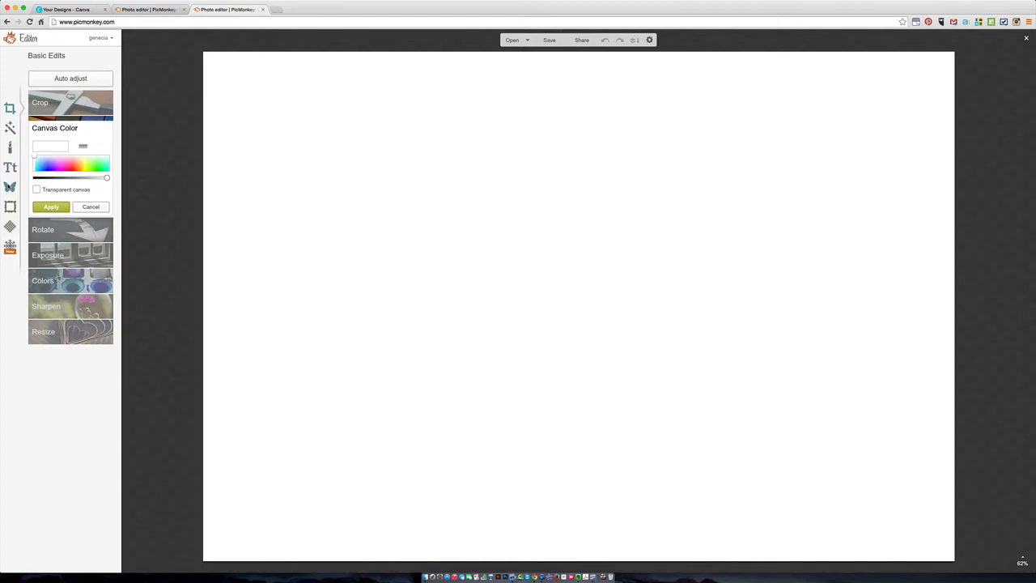
- Add a black geometric rectangle overlay and stretch it into a horizontal bar running past both side edges of the canvas
left_click(10, 186)
left_click(39, 139)
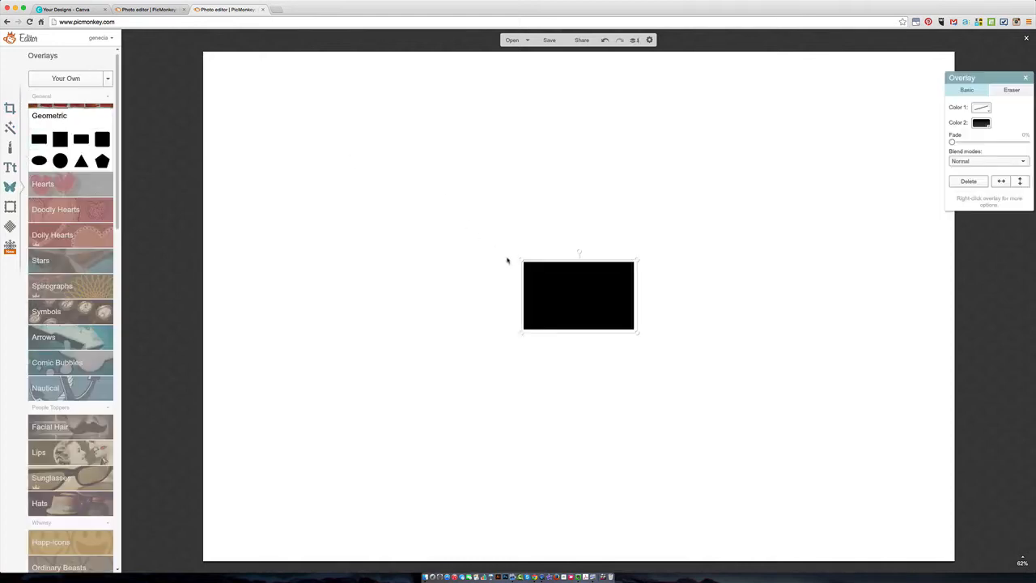
left_click_drag(518, 275, 135, 275)
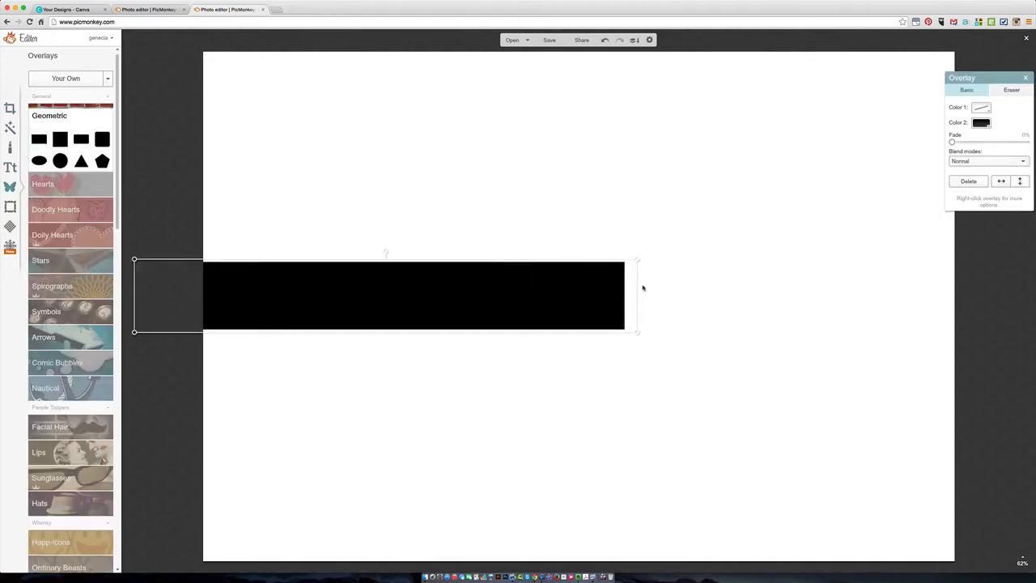
left_click_drag(639, 289, 991, 288)
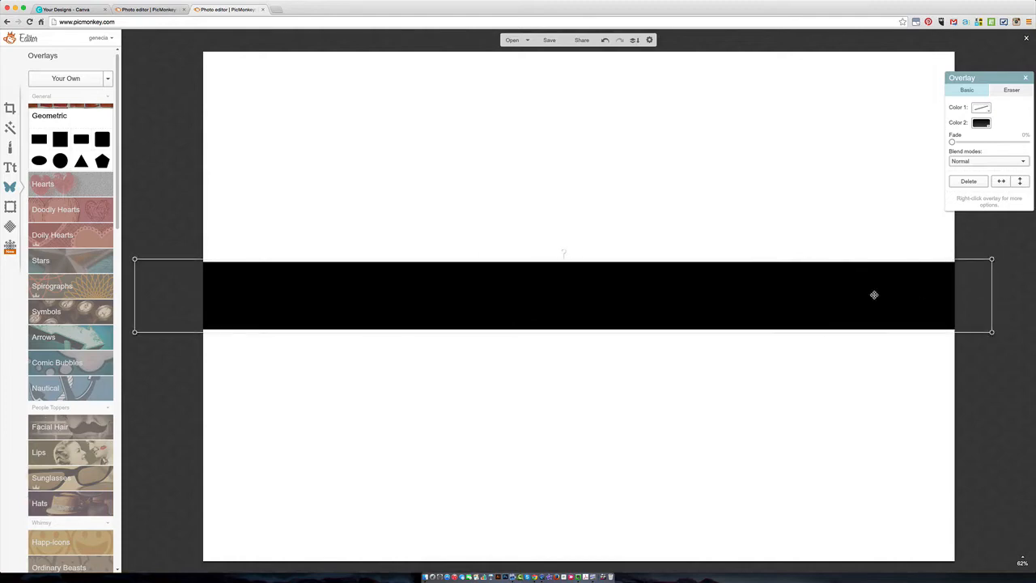
- Duplicate the black bar and place the copy above the original with a narrow white gap between them
right_click(758, 302)
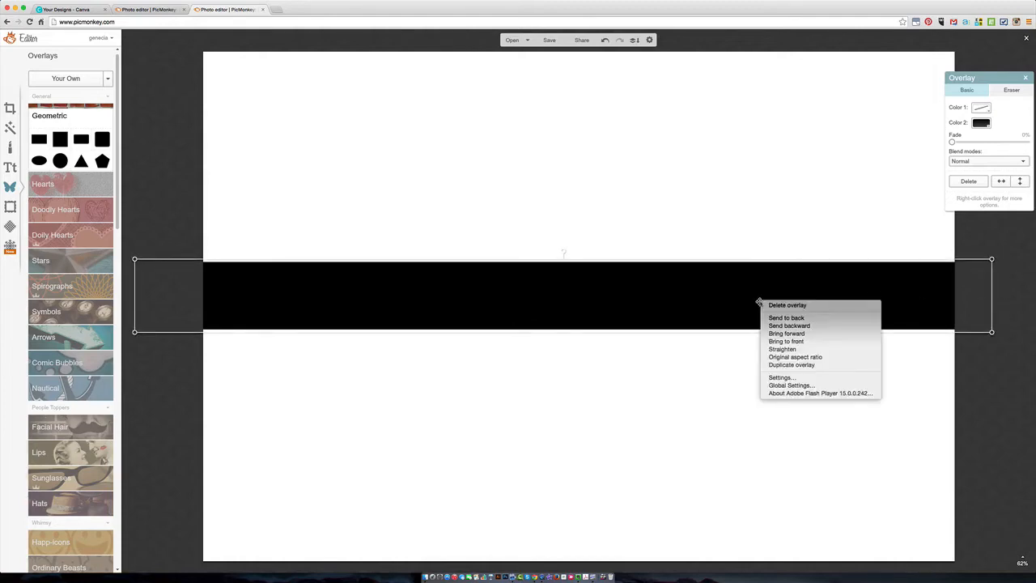
left_click(779, 364)
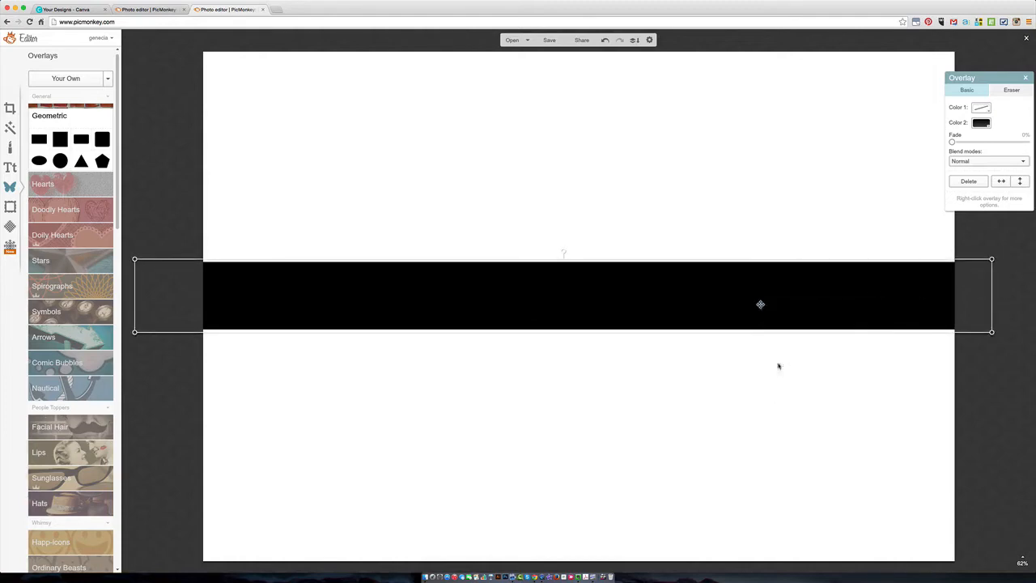
left_click_drag(634, 315, 634, 219)
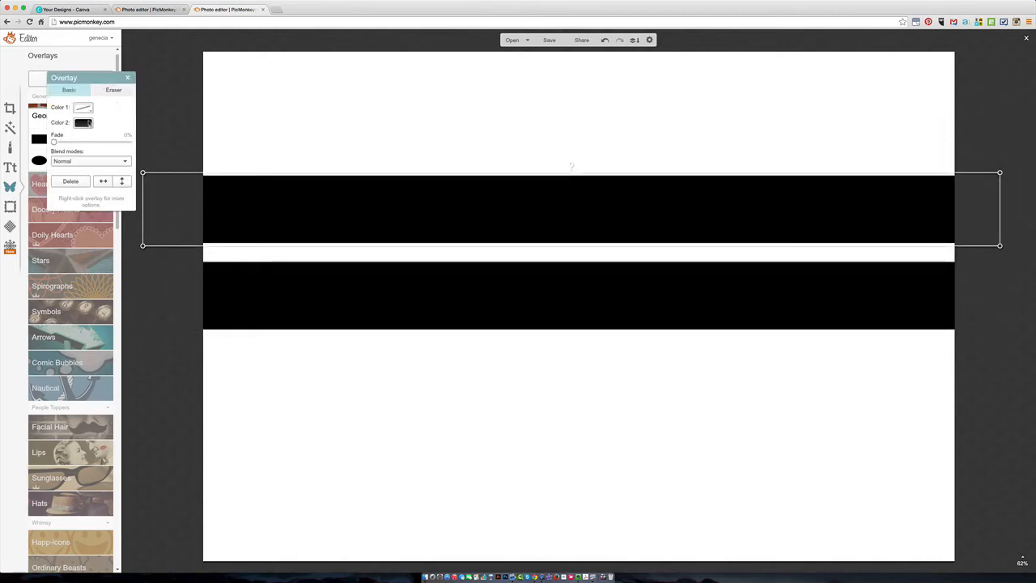
left_click(86, 122)
left_click(358, 88)
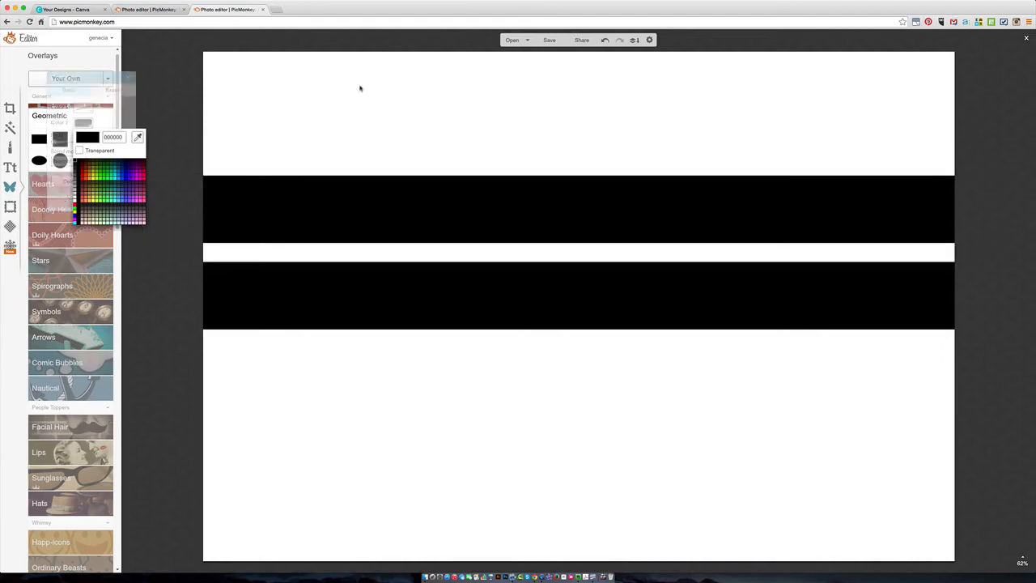
- Add entrepreneur_headshot.png from Downloads as an overlay and move it above the bars near the canvas's upper left corner
left_click(64, 79)
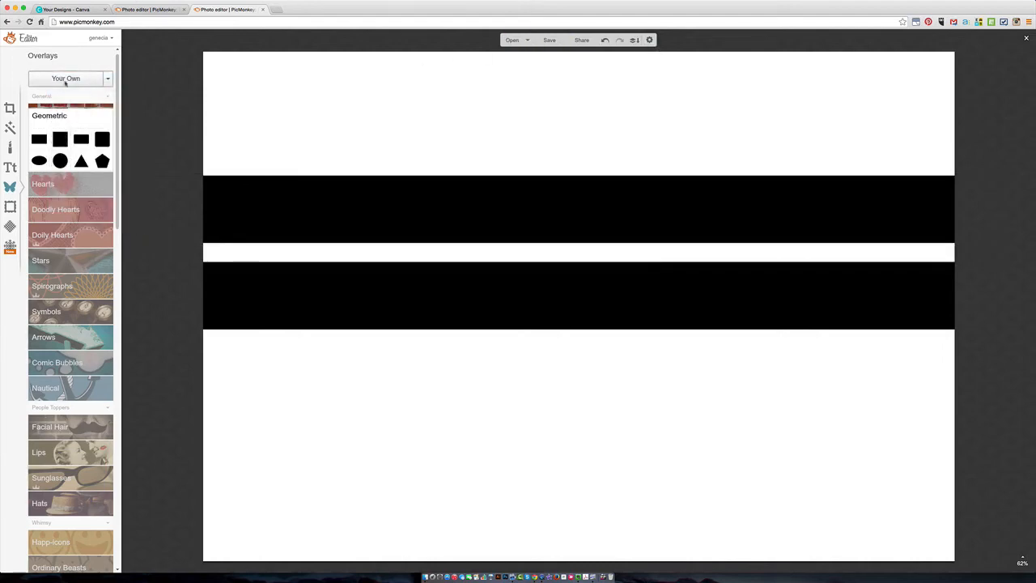
scroll(551, 283, "down", 3)
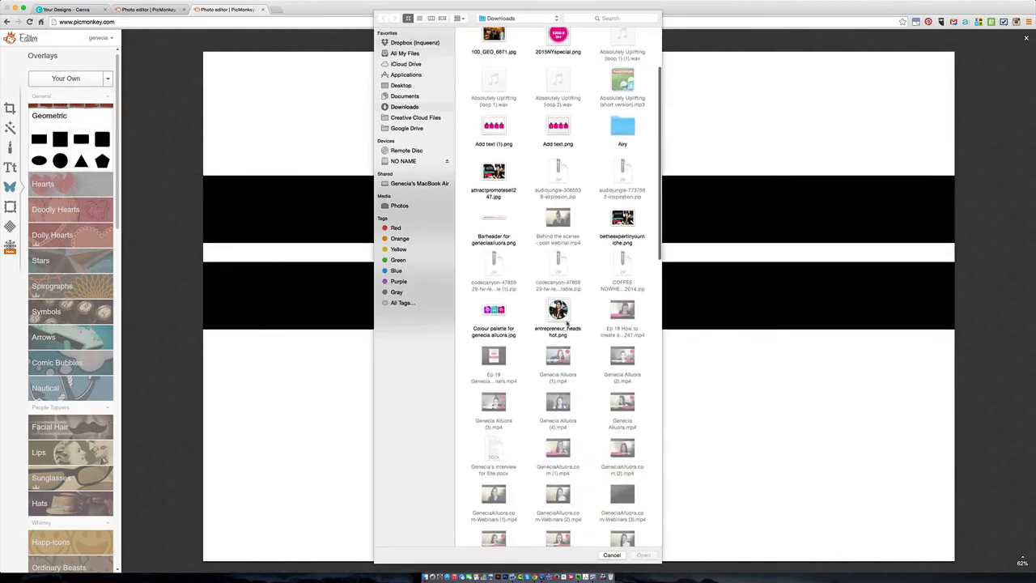
left_click(559, 310)
left_click(643, 555)
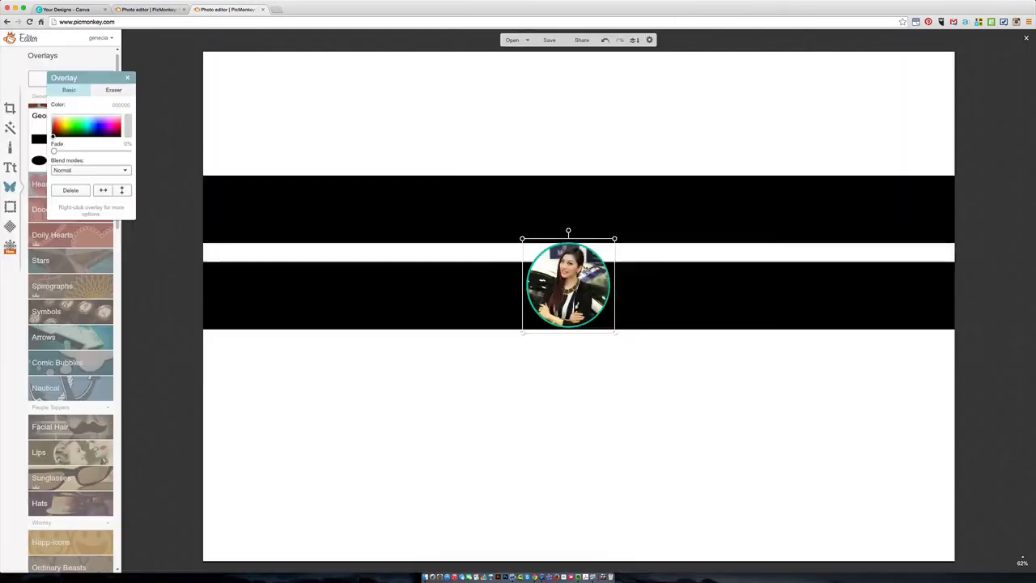
left_click_drag(568, 285, 313, 108)
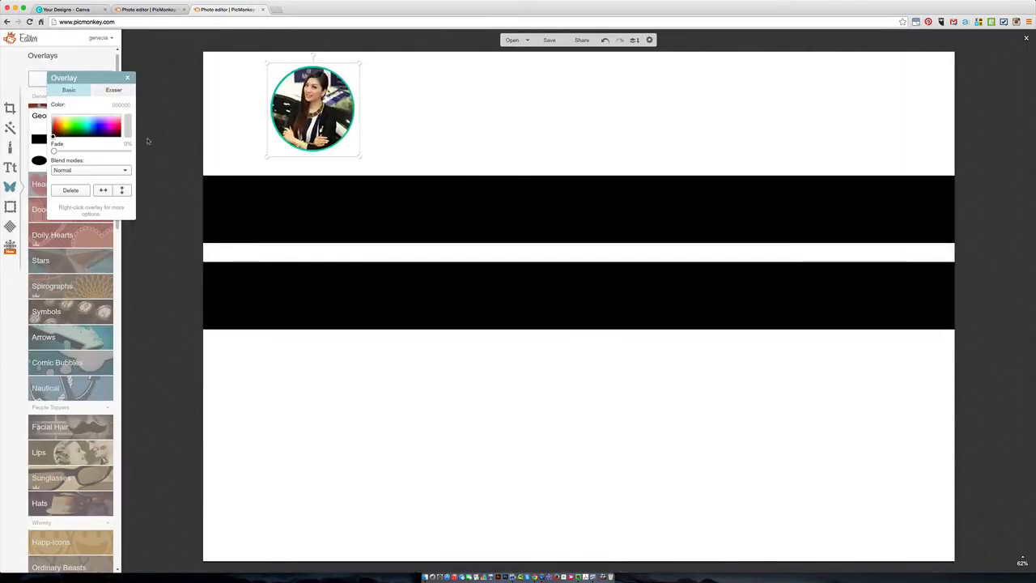
- Recolour the upper bar with the teal sampled from the portrait's ring, and move it down closer to the black bar
left_click(257, 196)
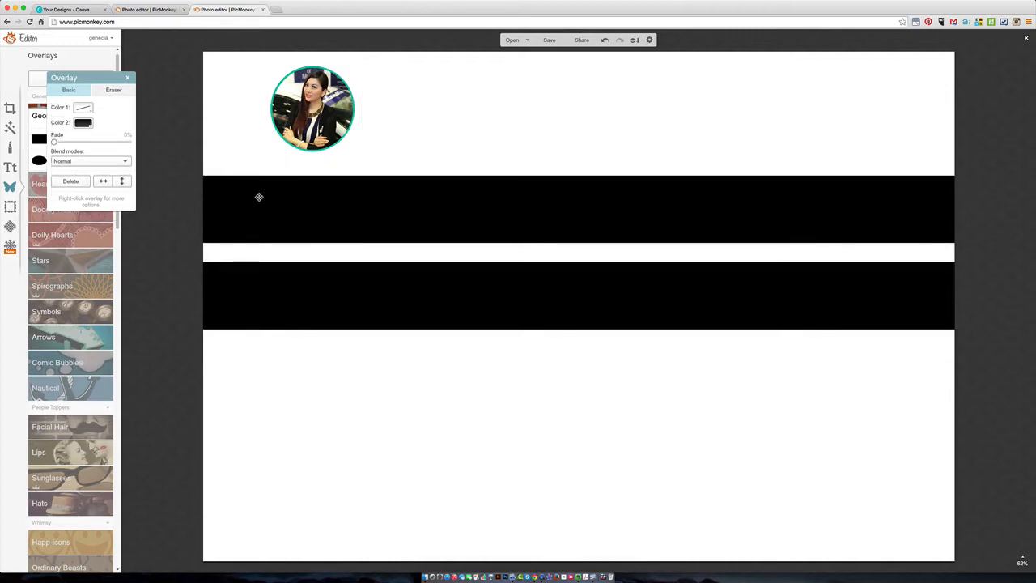
left_click(83, 123)
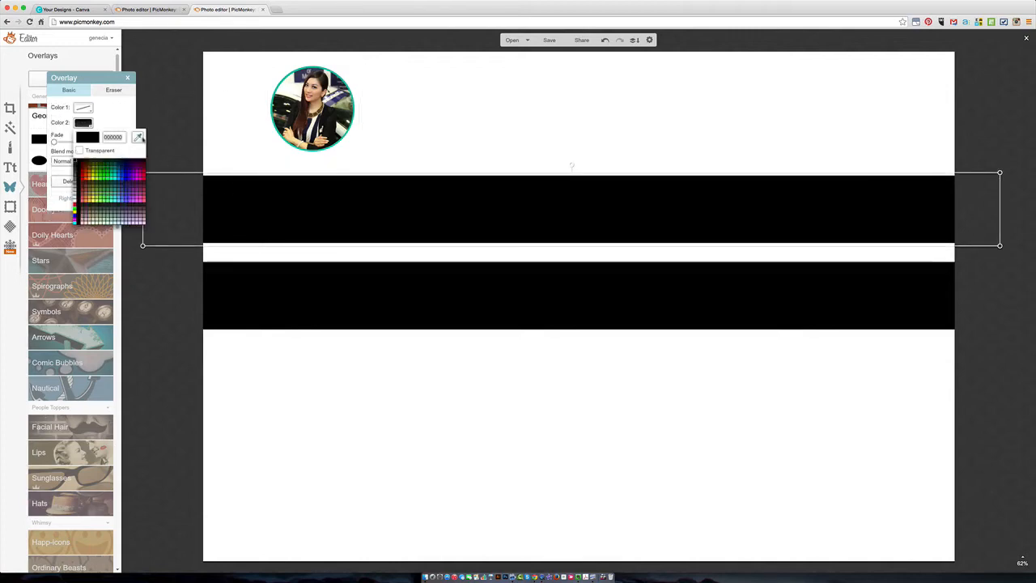
left_click(139, 137)
left_click(339, 67)
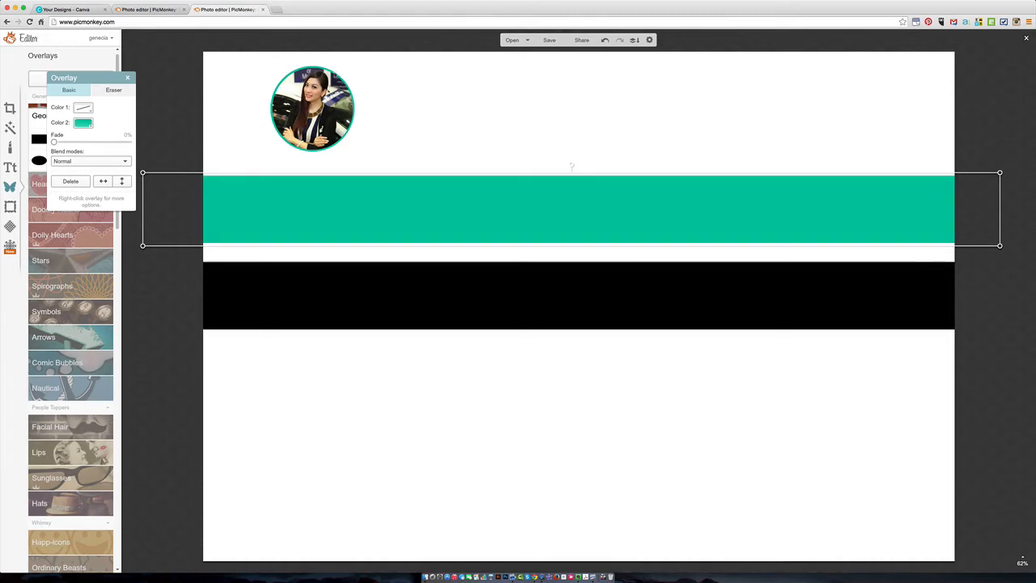
left_click_drag(98, 77, 187, 27)
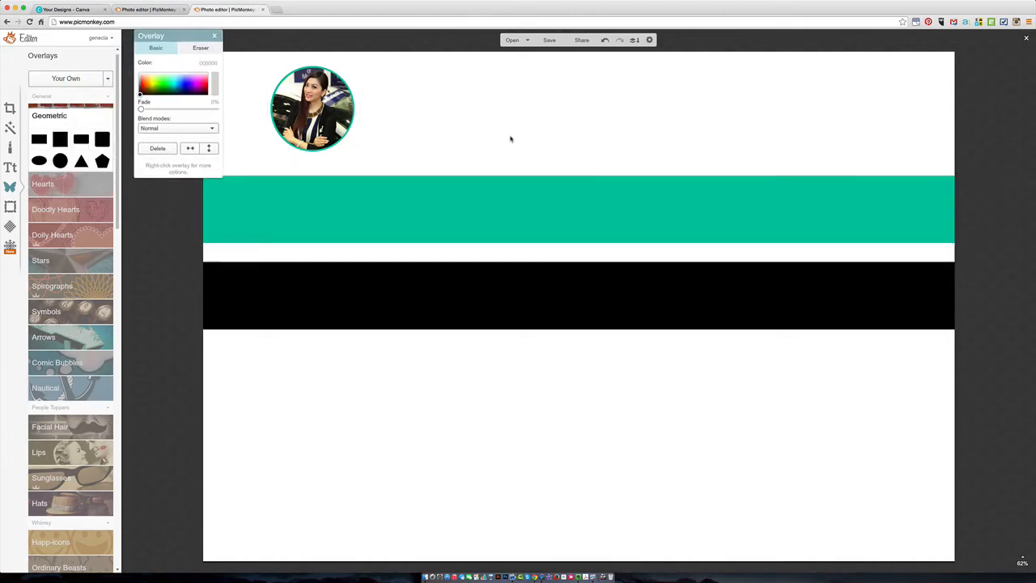
mouse_move(490, 213)
left_mouse_down()
mouse_move(493, 245)
mouse_move(501, 225)
left_mouse_up()
left_click(127, 37)
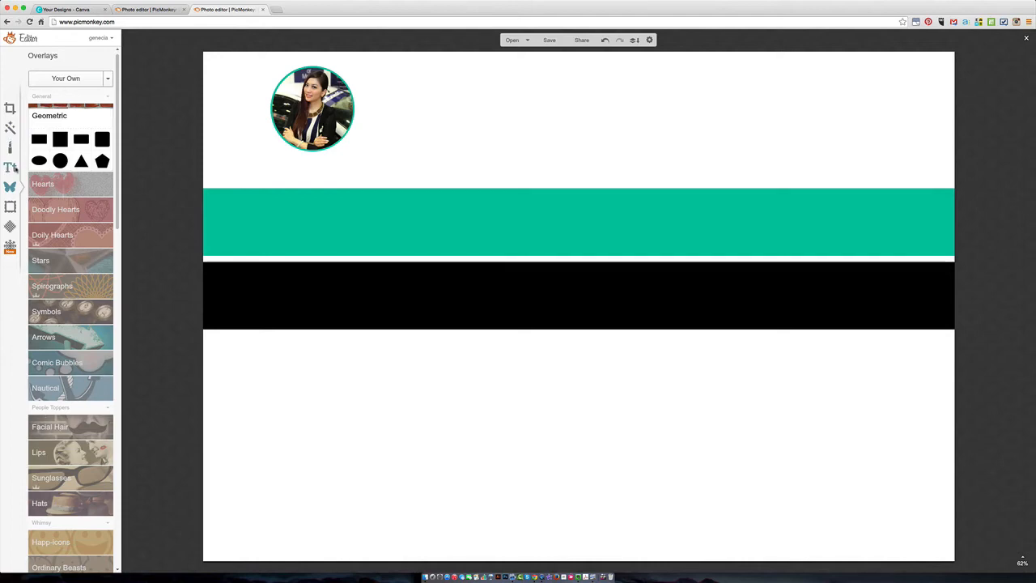
- Check the banner's lettering in the other editor tab, and browse the text fonts to pick Ostrich Sans Inline
left_click(12, 167)
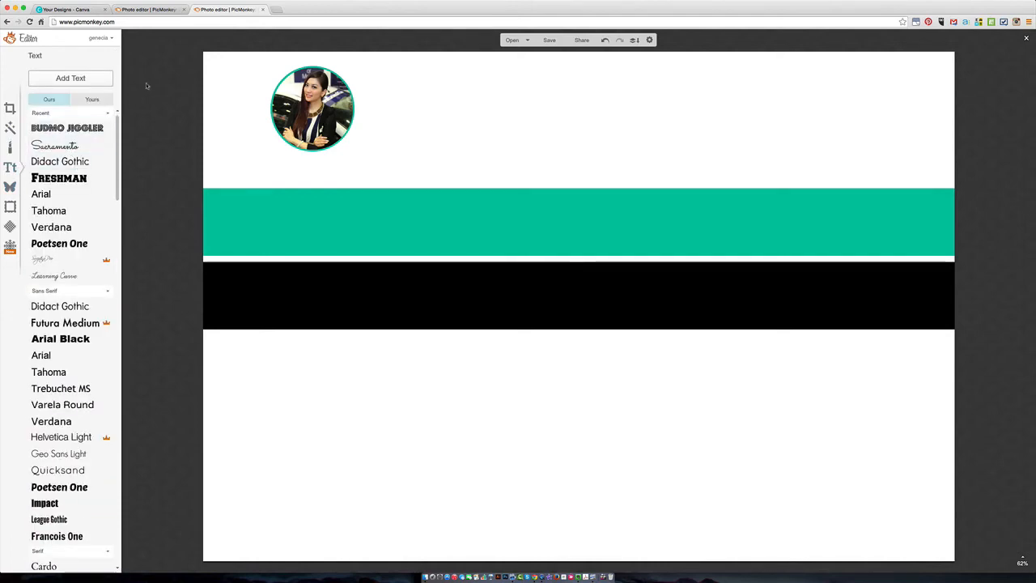
left_click(153, 9)
left_click(245, 11)
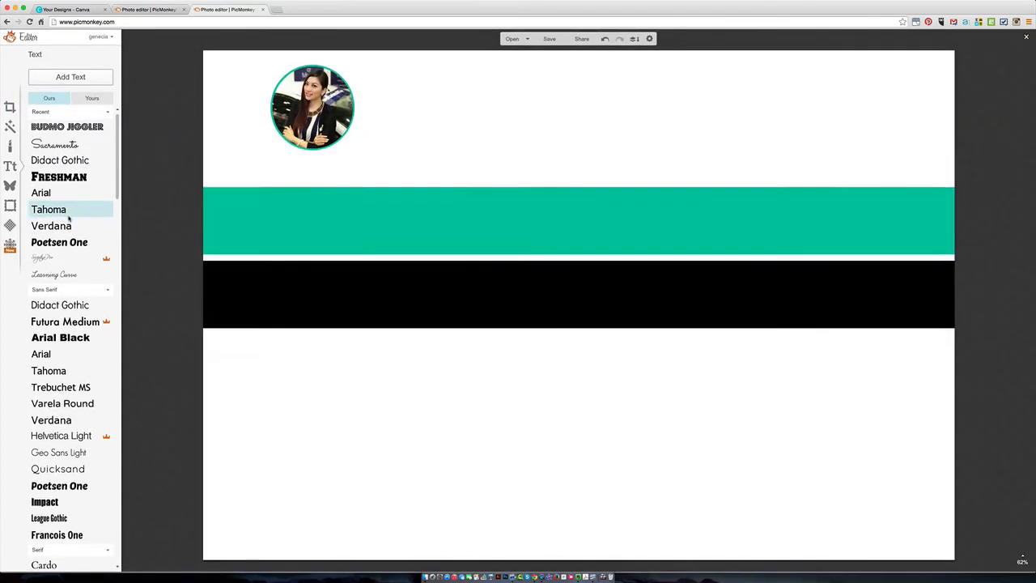
scroll(69, 216, "down", 2)
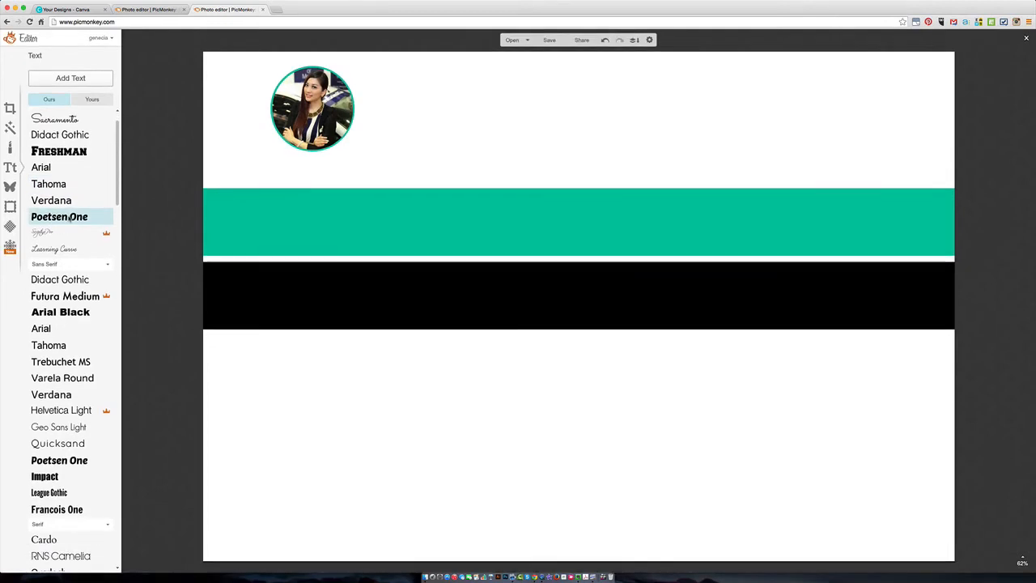
scroll(68, 218, "down", 6)
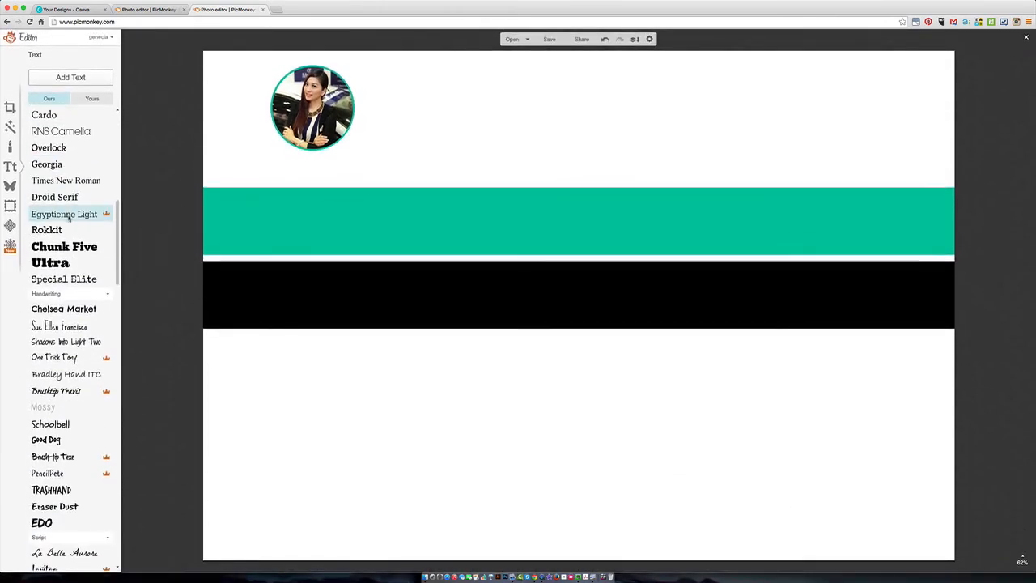
scroll(69, 217, "down", 5)
scroll(69, 219, "down", 2)
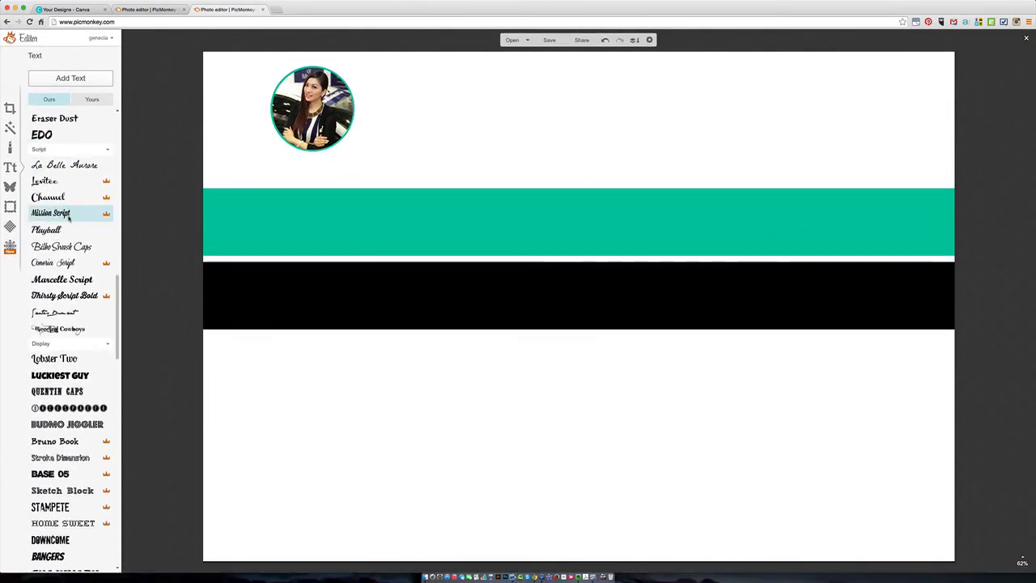
scroll(68, 218, "down", 2)
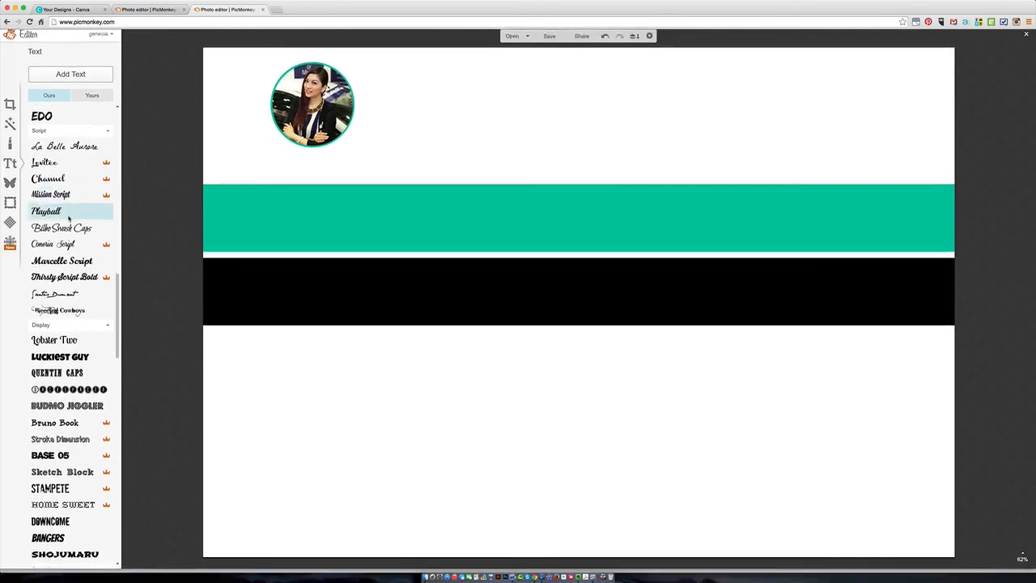
scroll(69, 217, "down", 2)
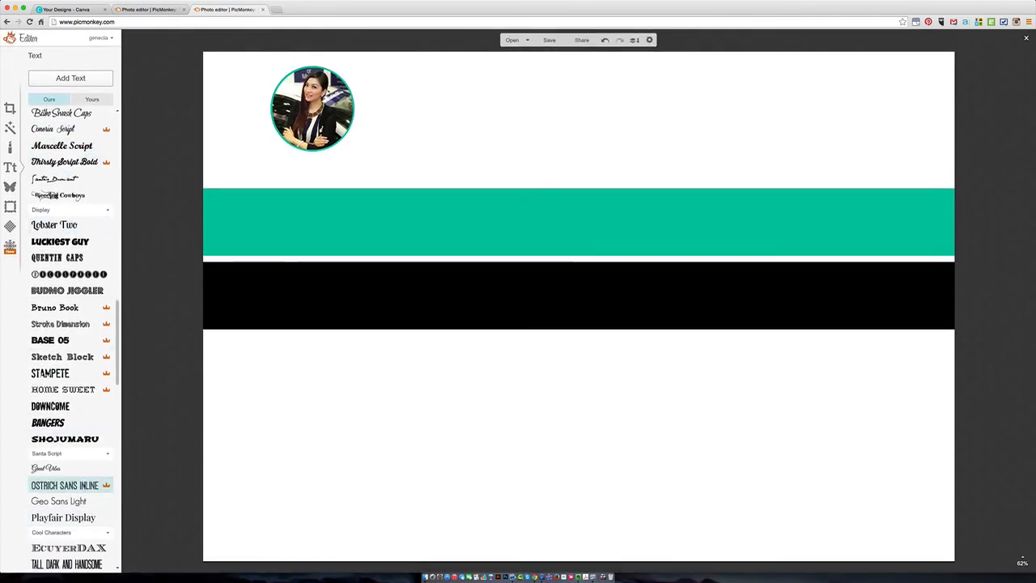
scroll(69, 365, "up", 8)
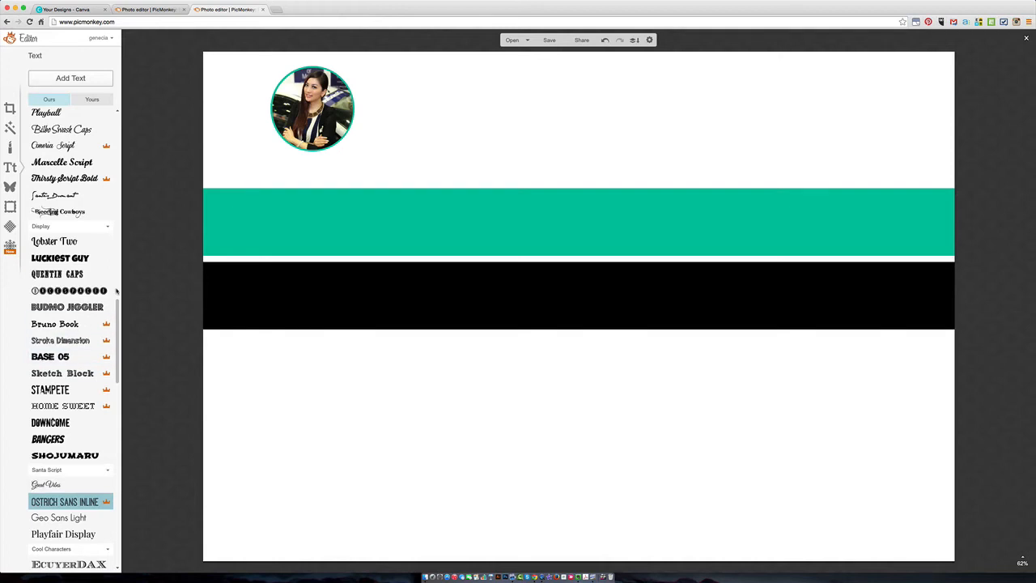
- Add a text box over the teal bar, spanning most of its width, and reduce the text size to 134
left_click(84, 78)
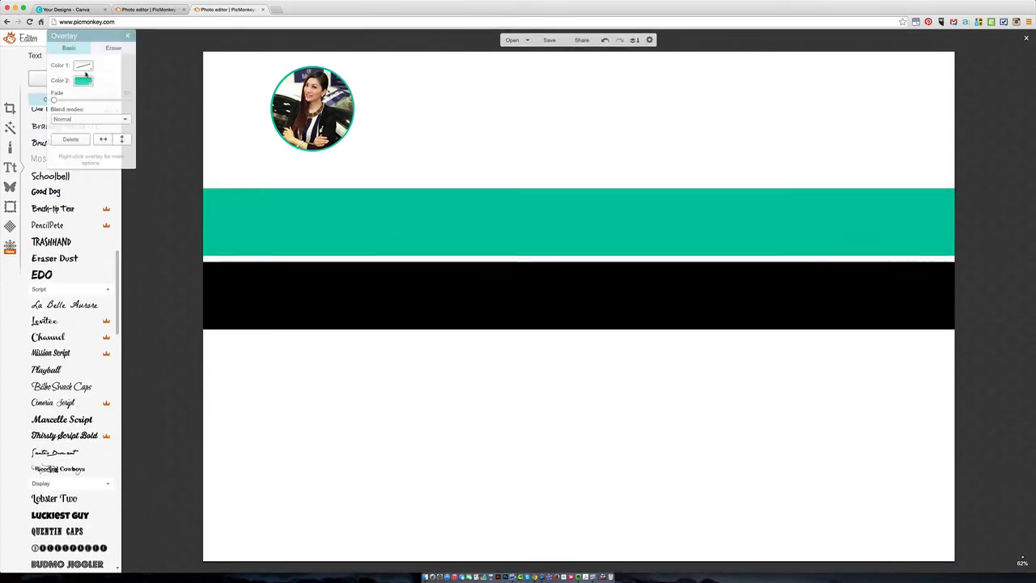
left_click_drag(562, 285, 570, 198)
double_click(558, 206)
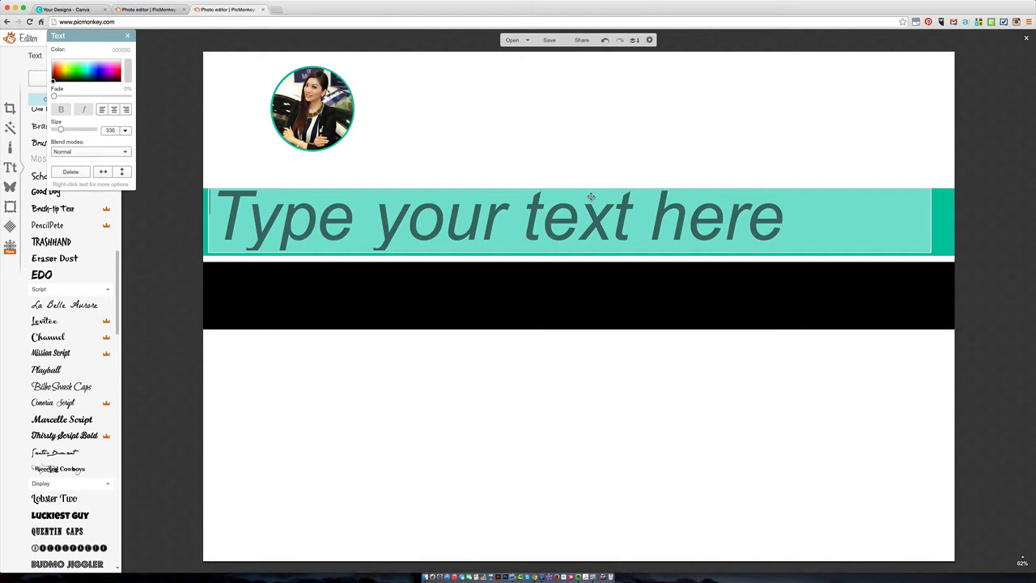
left_click(647, 253)
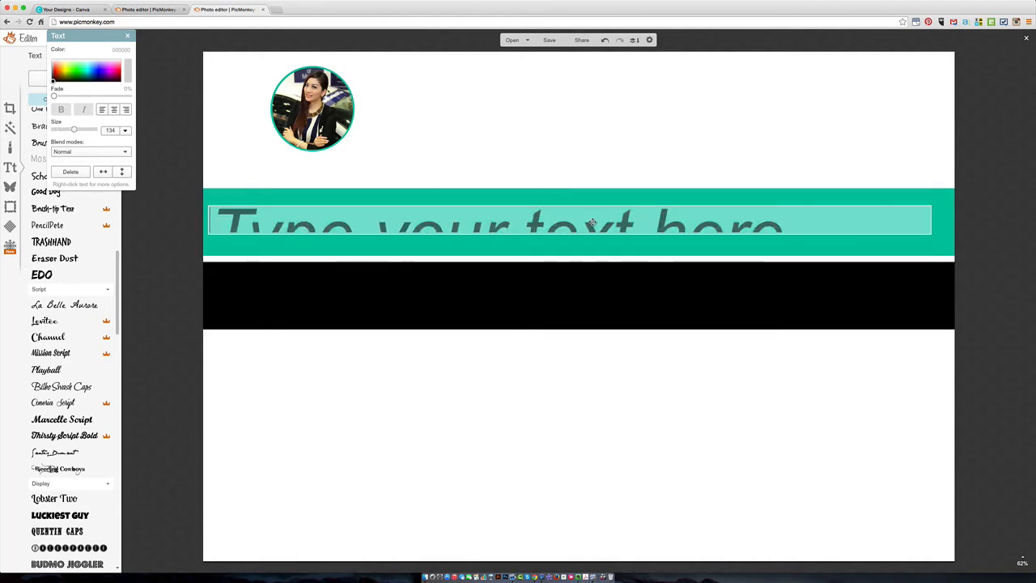
- Enter the headline "7-DAY CHALLENGE: SECRET OF MANIFESTING MONEY QUICKLY" in the text box on the teal bar
type("7 DAY")
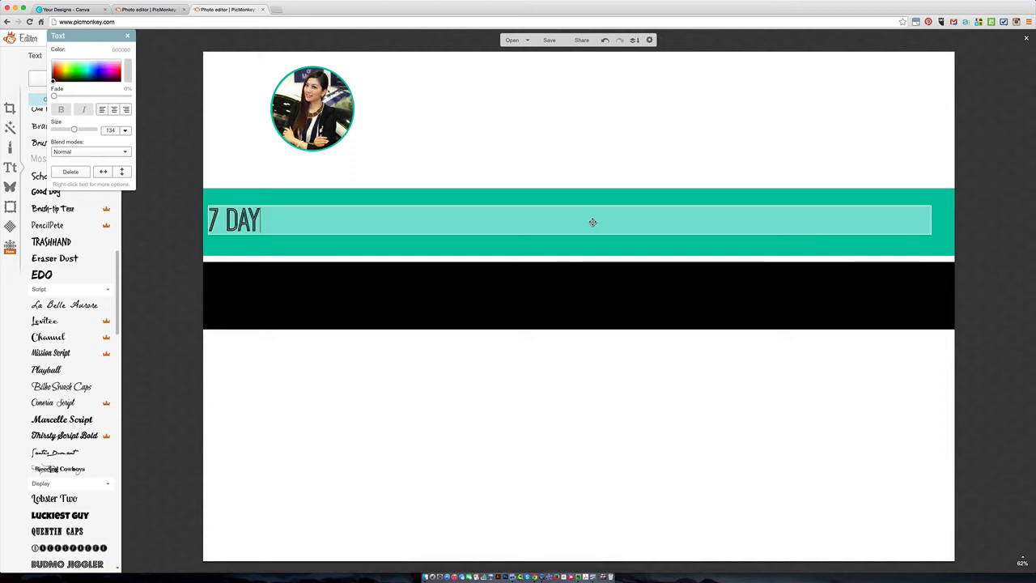
key("BackSpace")
key("BackSpace")
key("BackSpace")
key("BackSpace")
type("-DAY C")
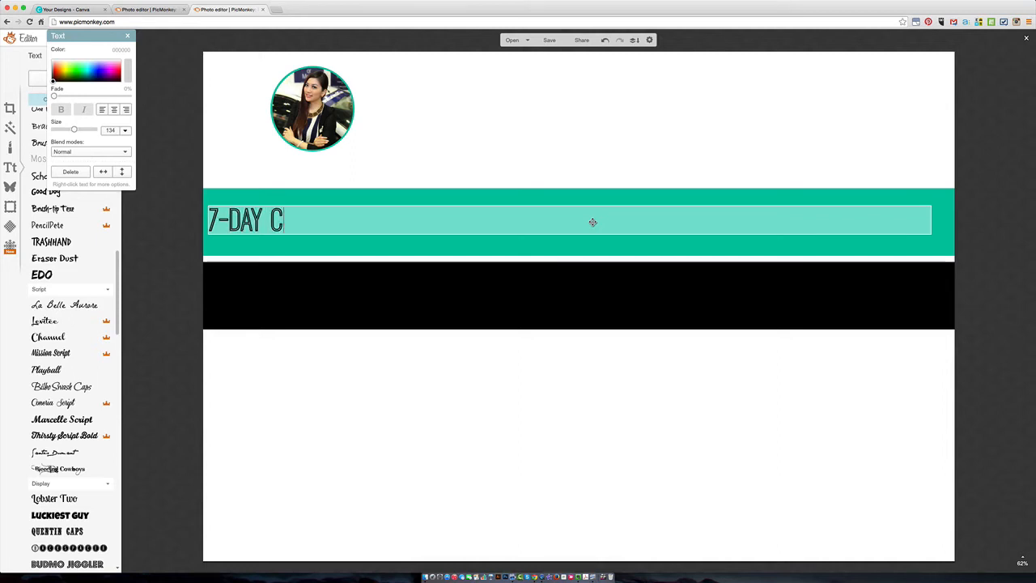
type("HALLENGE")
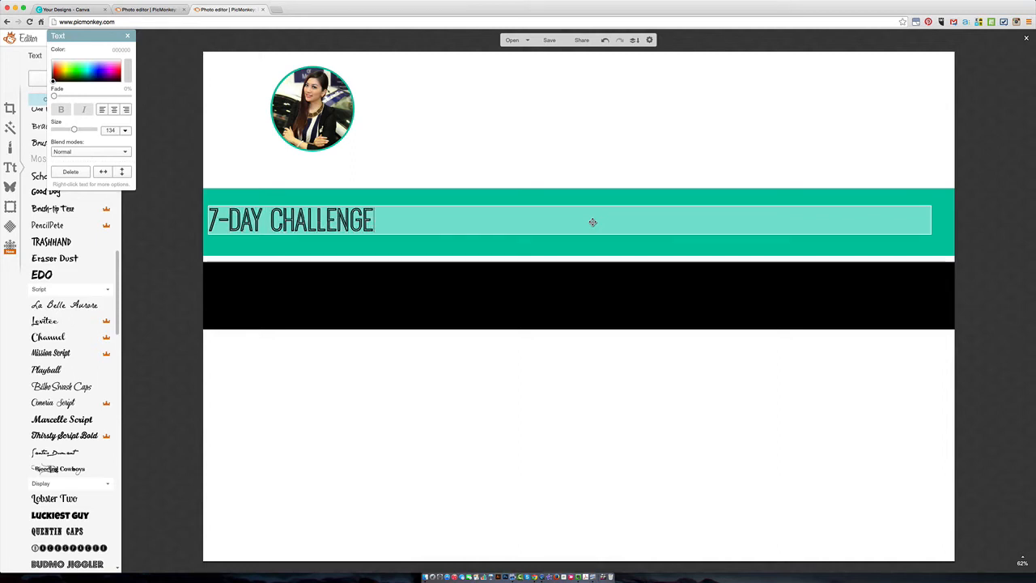
type(": HOW")
key("BackSpace")
key("BackSpace")
type("ECRET O")
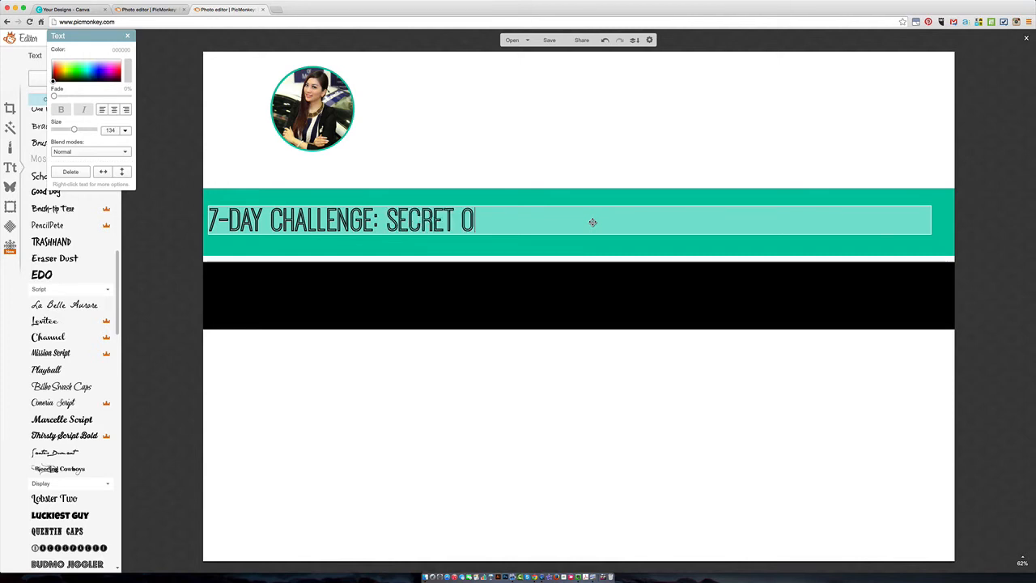
type("F MANIFE")
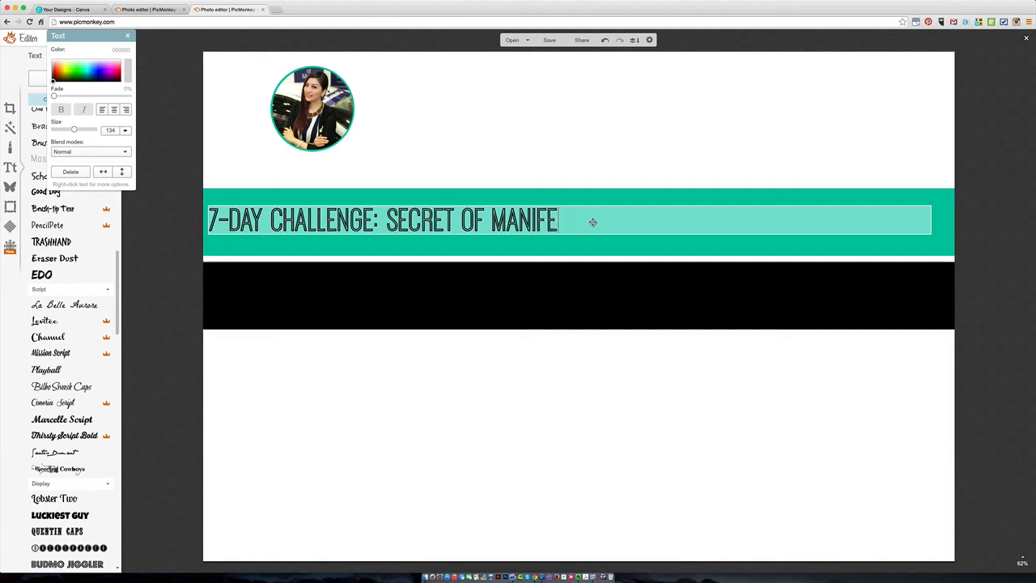
type("STING MONEY Q")
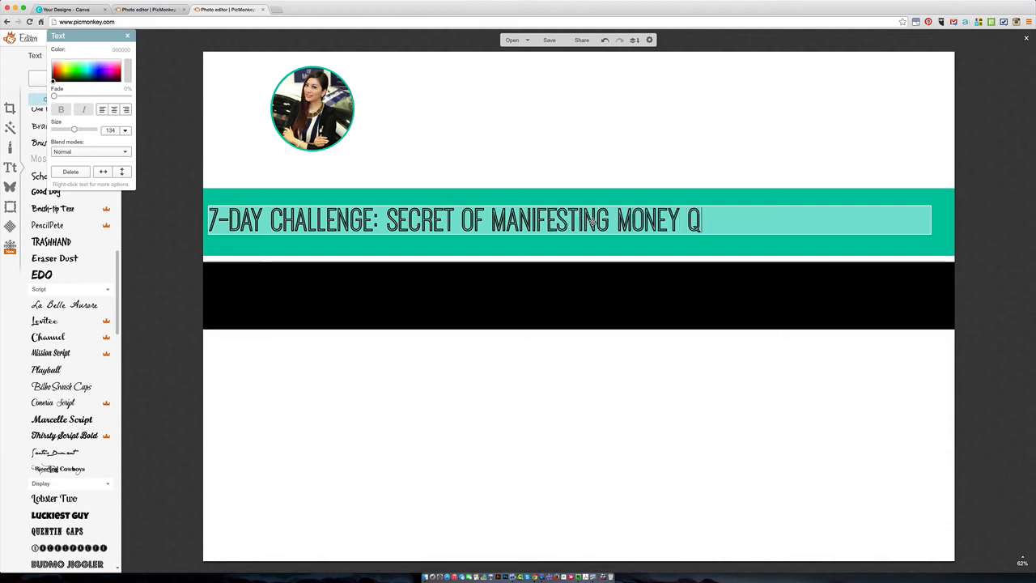
type("UICKLY")
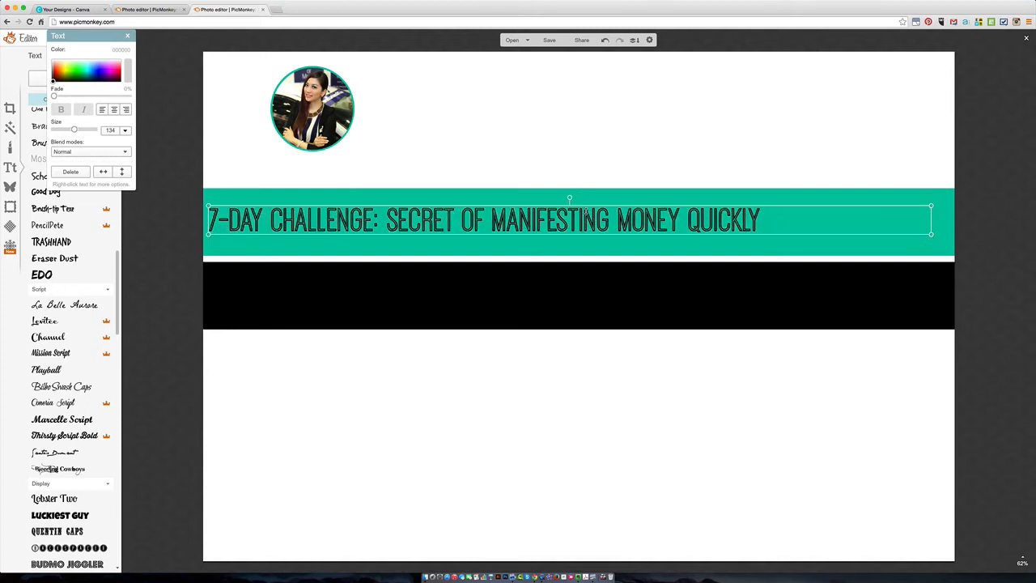
- Move the headline up to the teal bar's upper edge, fit its box to the words, and enlarge the text to size 173
left_click_drag(588, 211, 607, 171)
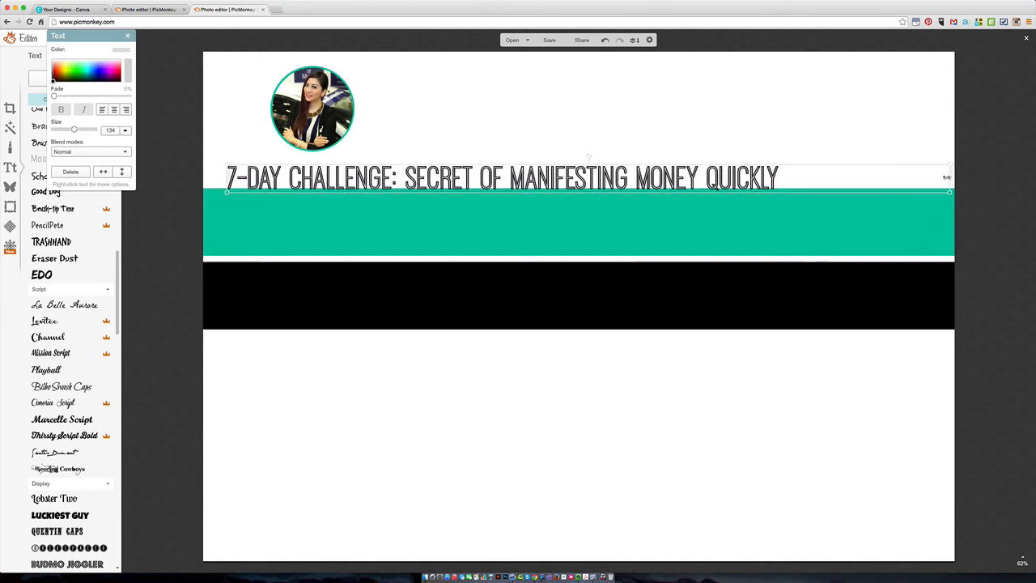
left_click_drag(946, 177, 797, 177)
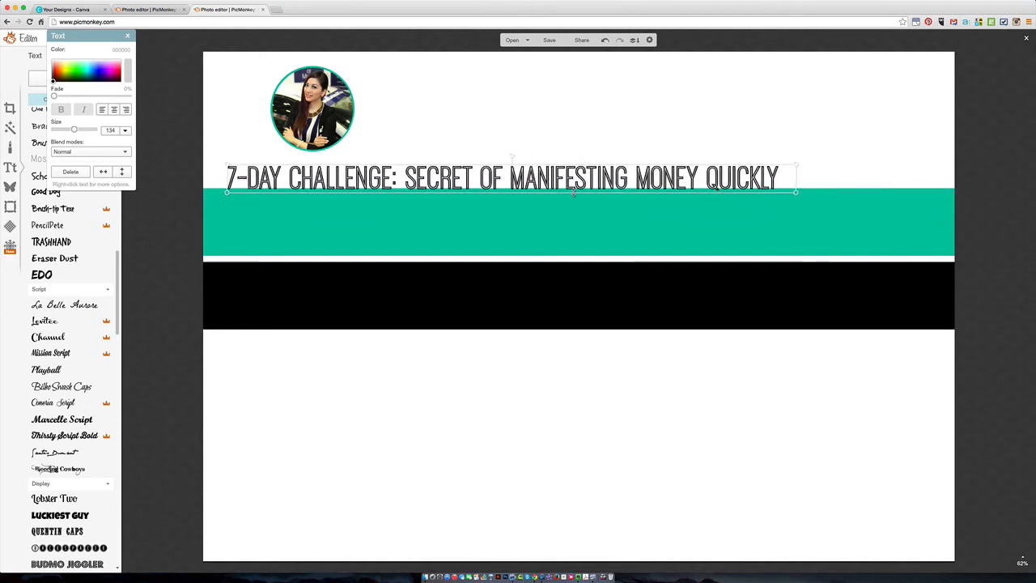
mouse_move(573, 192)
left_mouse_down()
mouse_move(573, 231)
mouse_move(577, 200)
left_mouse_up()
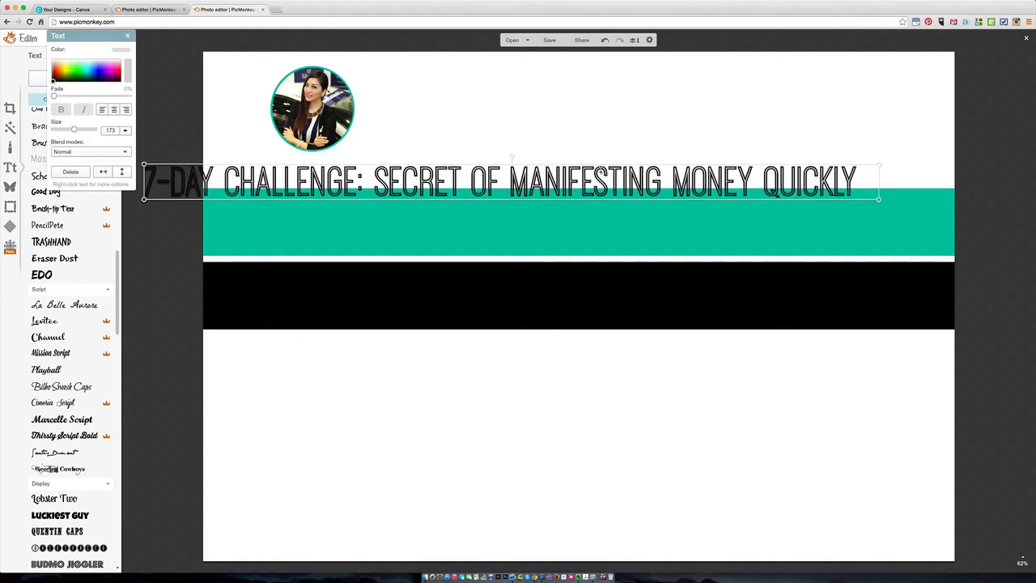
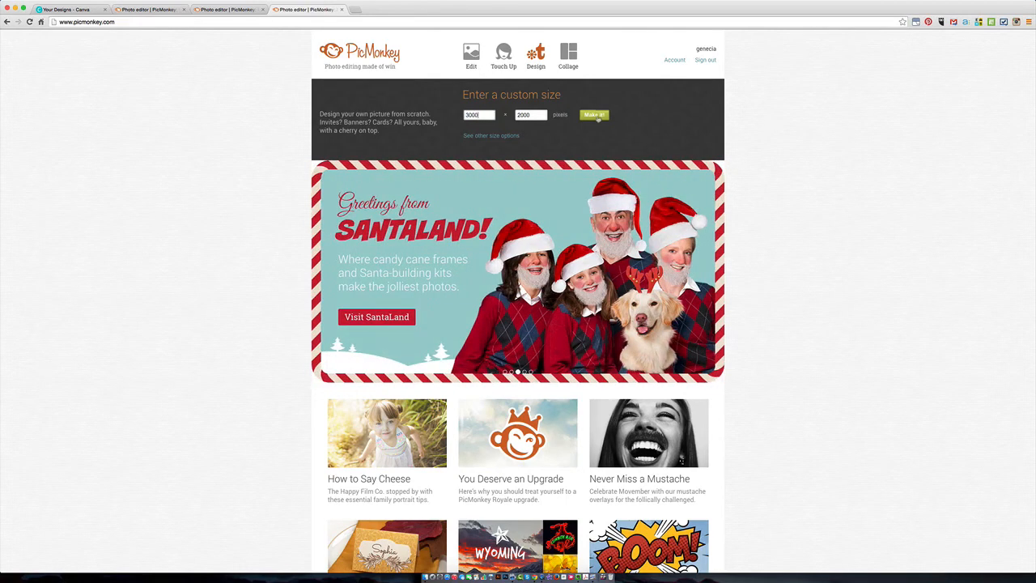
- Create a new 3000 x 2000 design and stretch a geometric rectangle overlay into a wide bar across its middle
left_click(594, 114)
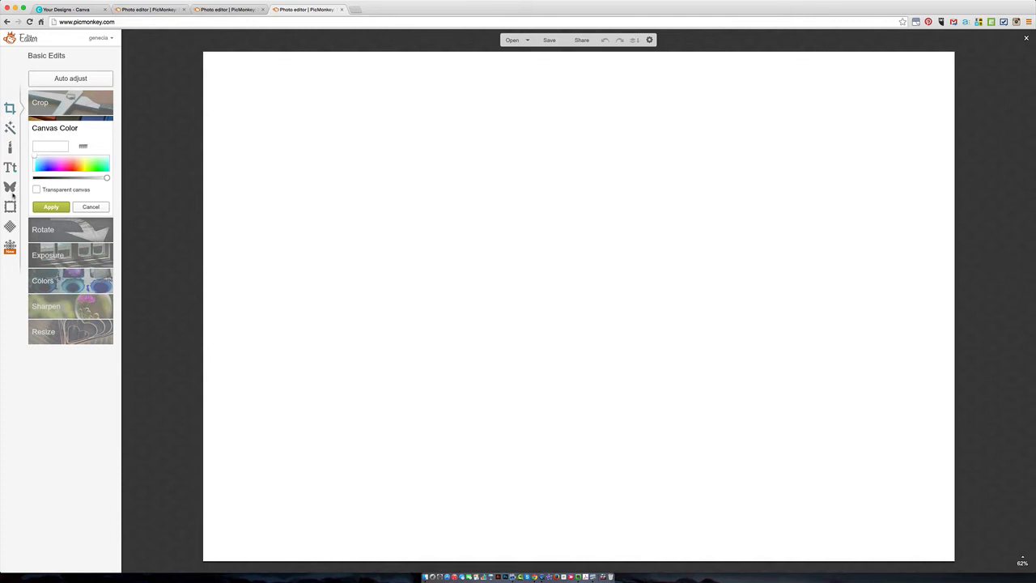
left_click(10, 186)
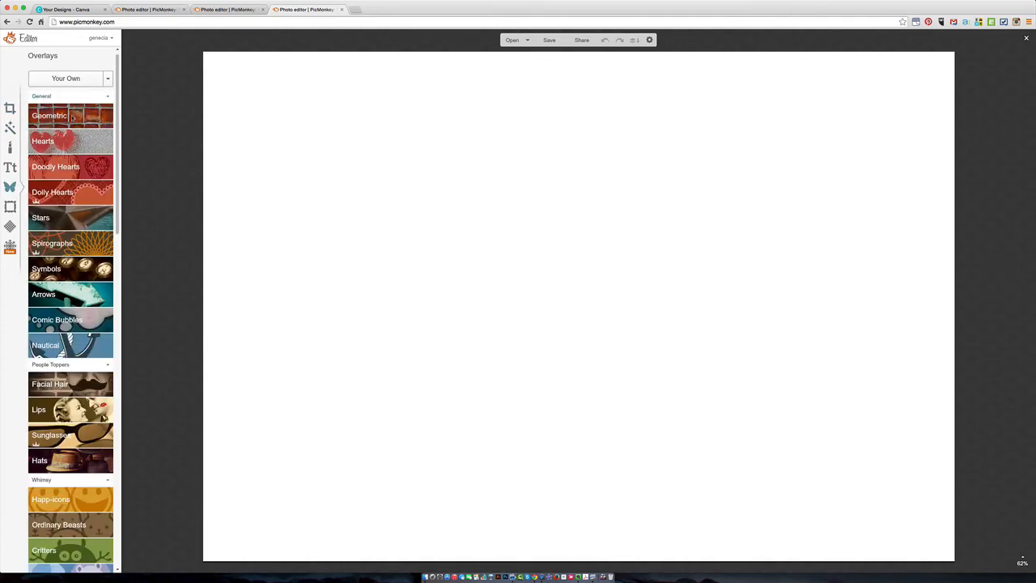
left_click(73, 106)
left_click(39, 138)
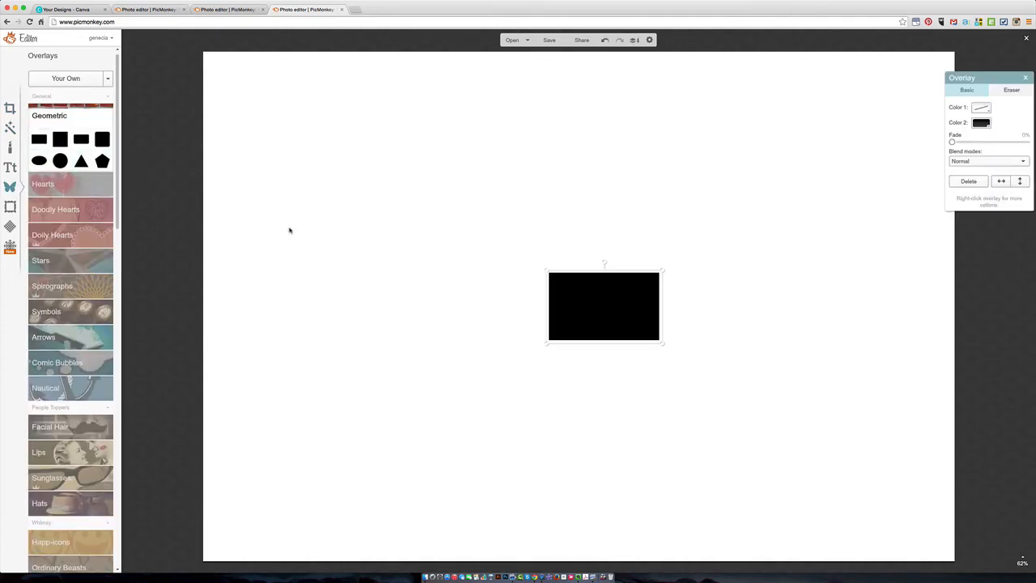
left_click_drag(545, 290, 139, 291)
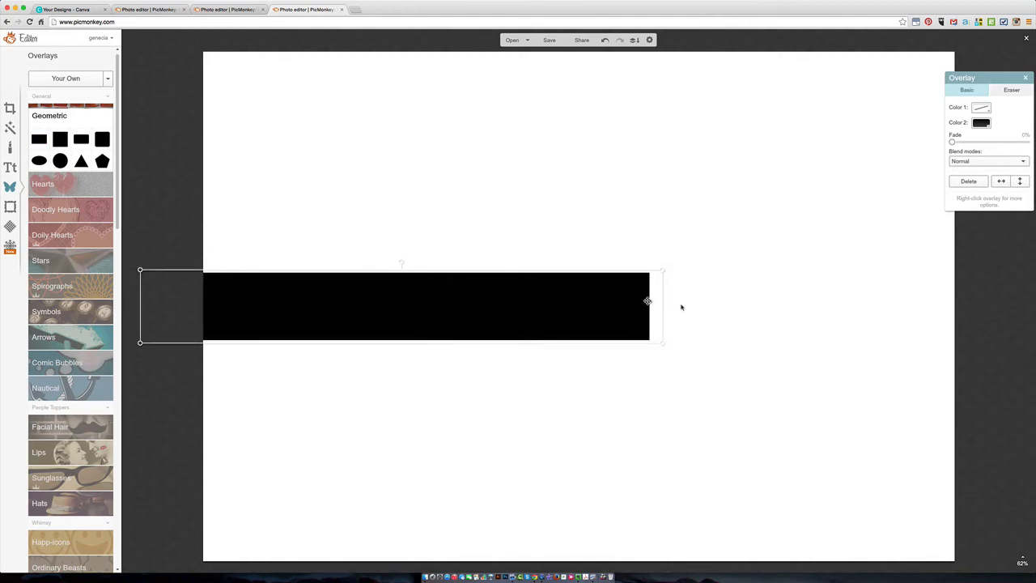
left_click_drag(662, 306, 968, 299)
- Recolour the bar with pink ee0088 and shift it so that it covers the canvas from edge to edge
left_click_drag(1032, 80, 861, 64)
left_click(814, 106)
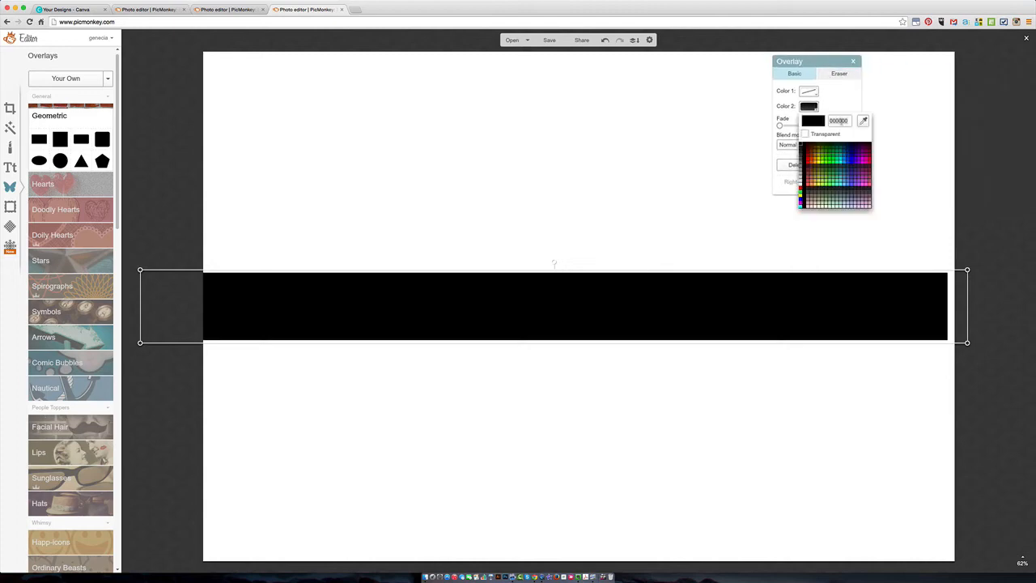
type("ee0088")
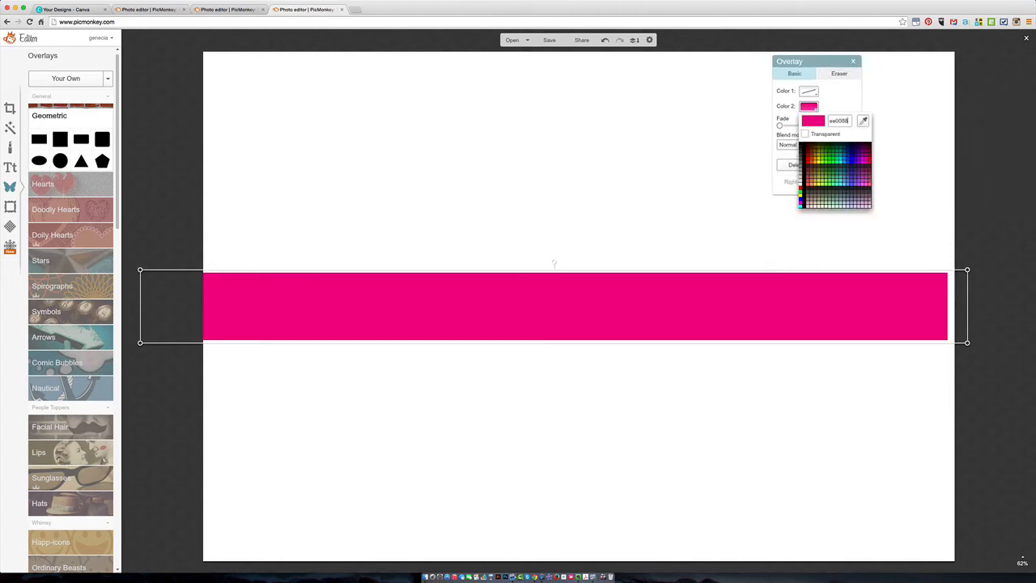
left_click(952, 95)
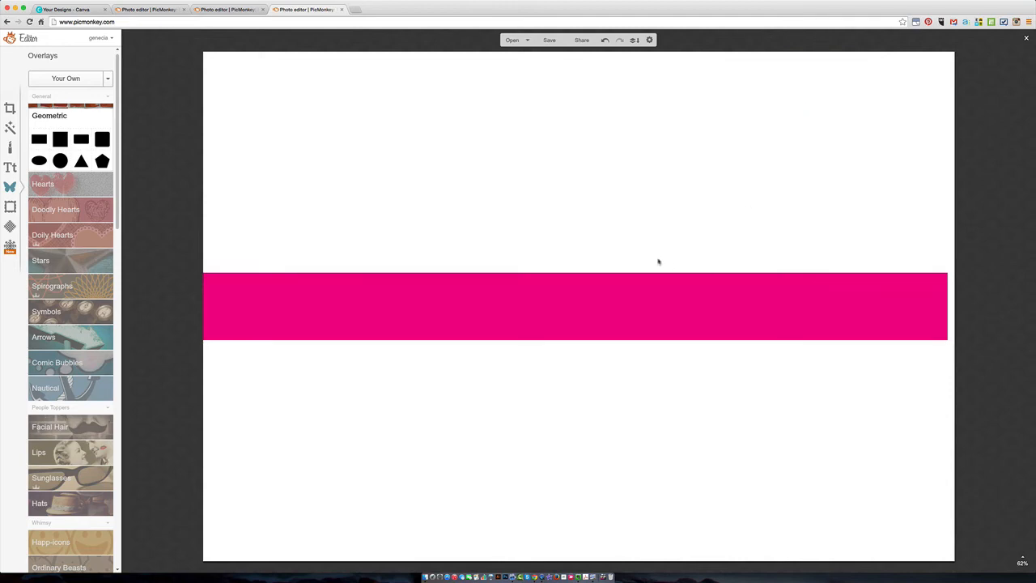
left_click_drag(627, 283, 657, 285)
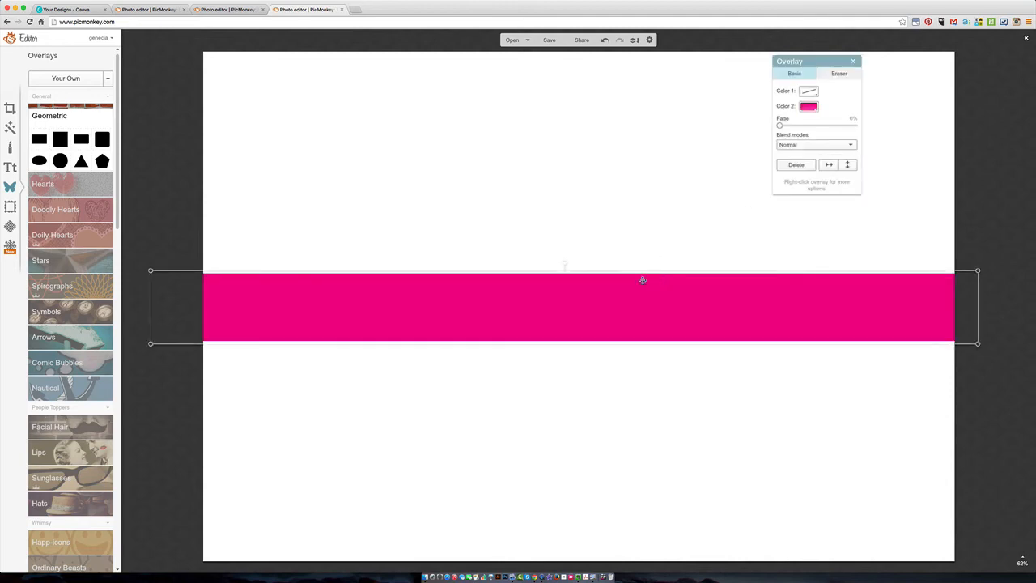
left_click(599, 241)
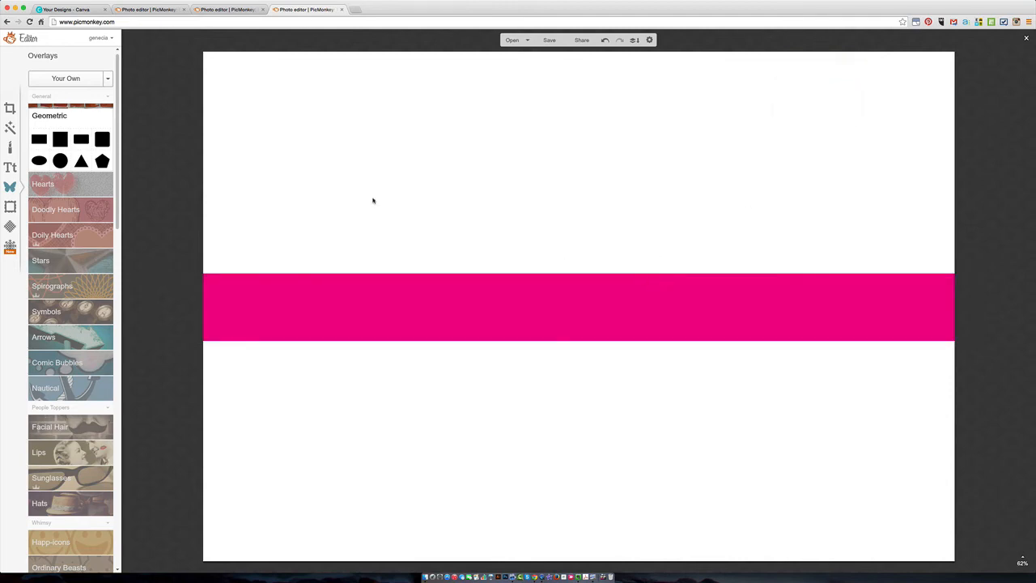
- Add the text "CLICK HERE:" on the pink bar and colour it white
left_click(11, 168)
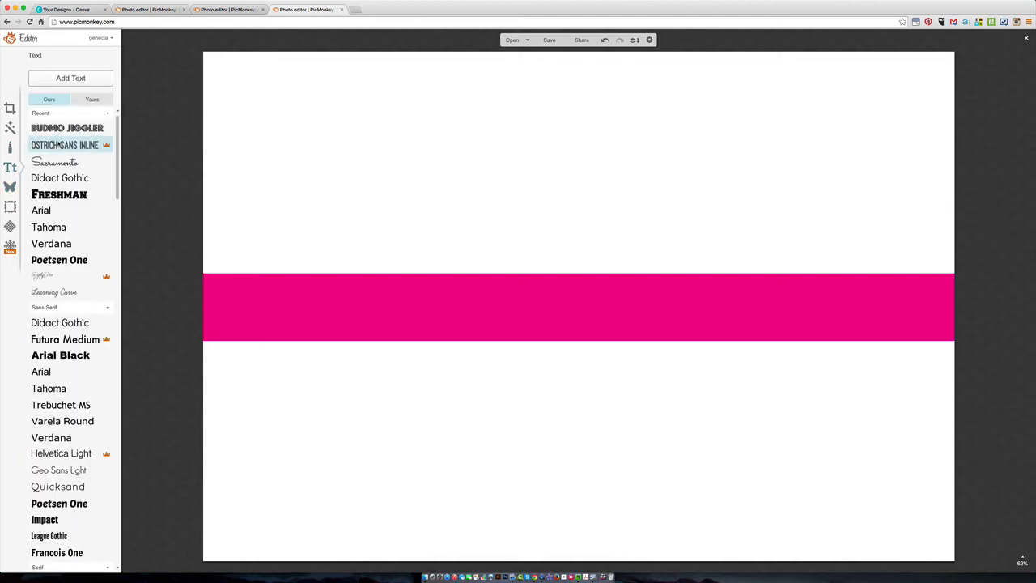
left_click(65, 78)
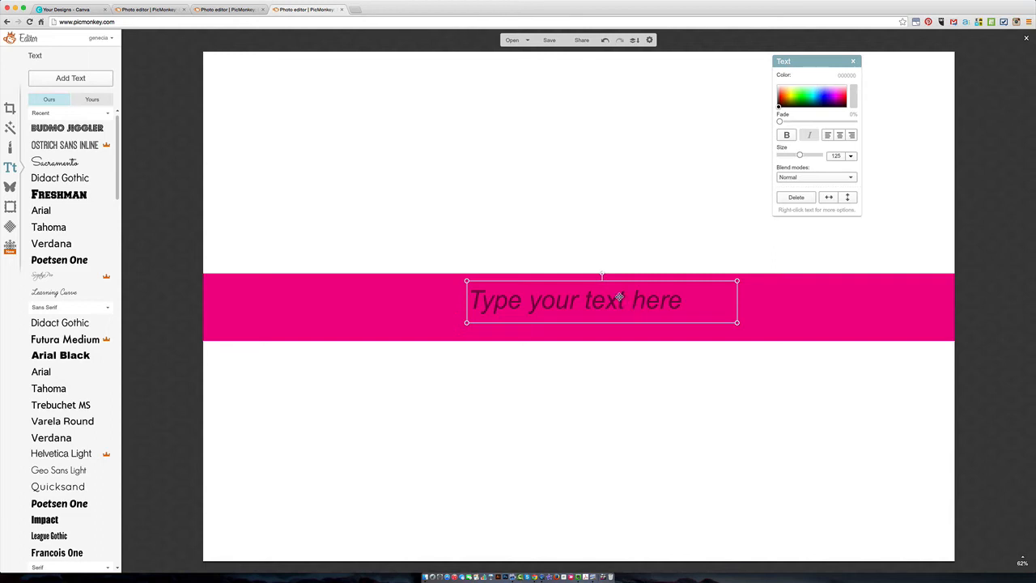
left_click(619, 297)
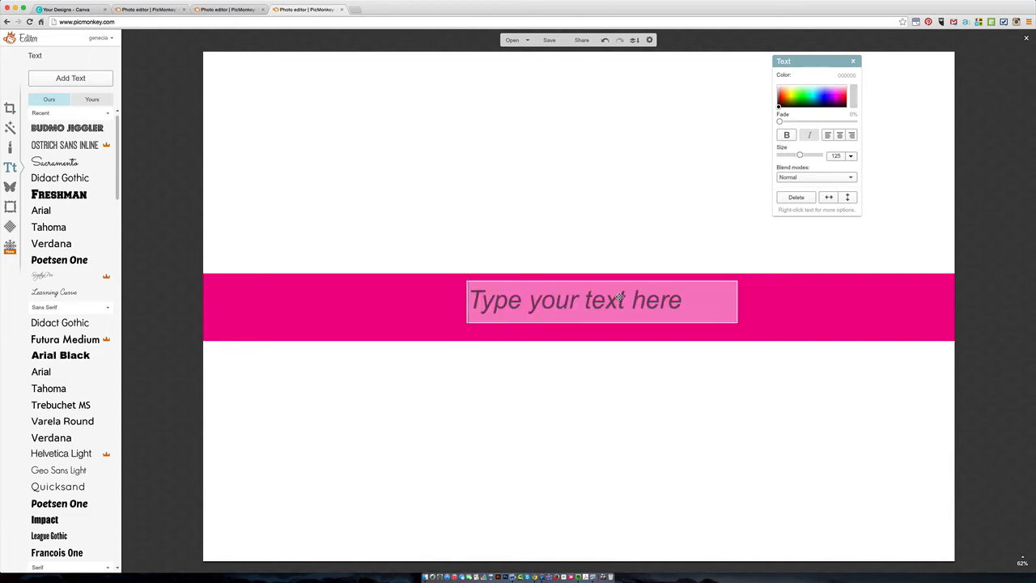
type("CLIC")
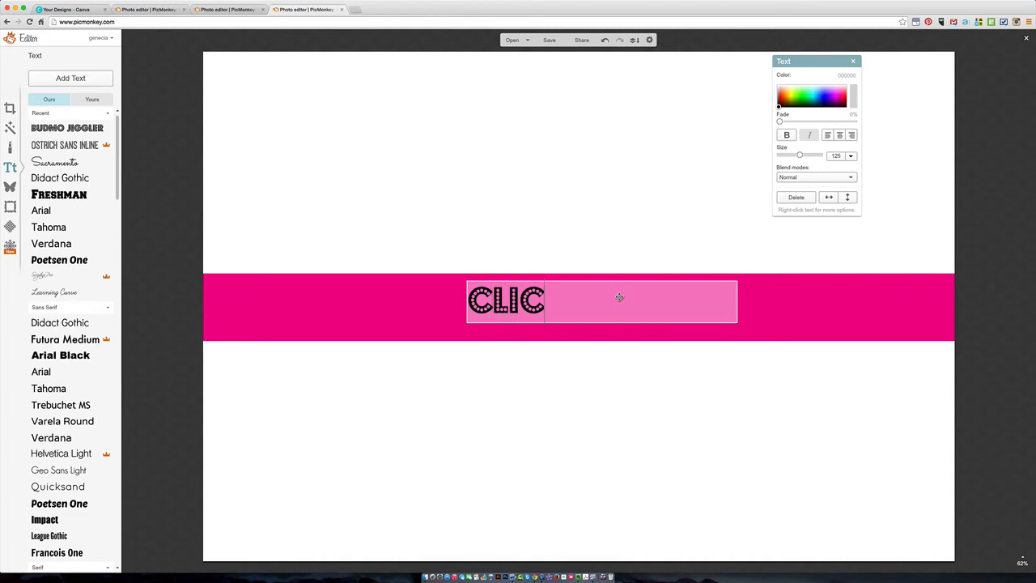
type("K HERE:")
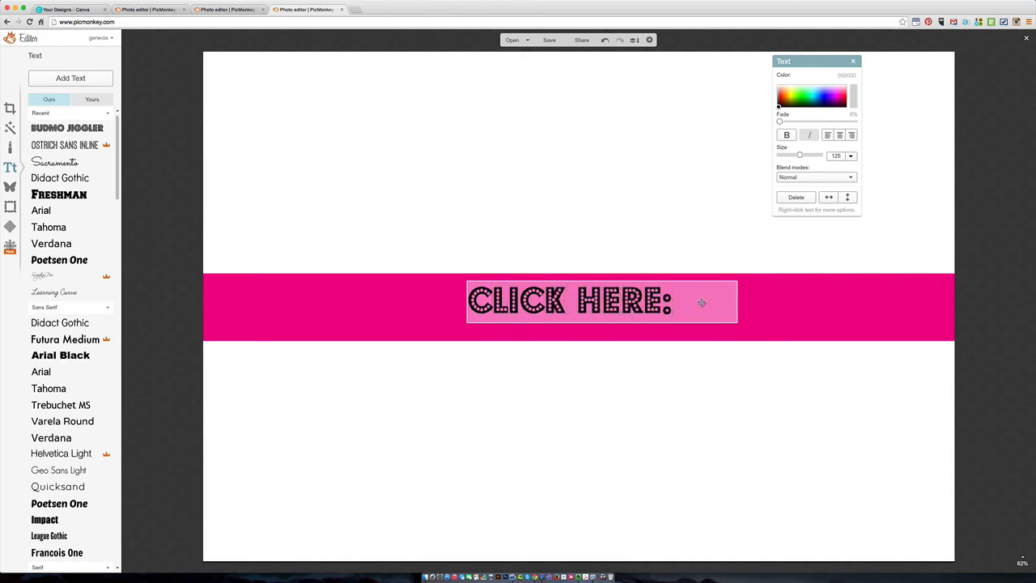
left_click_drag(672, 303, 462, 327)
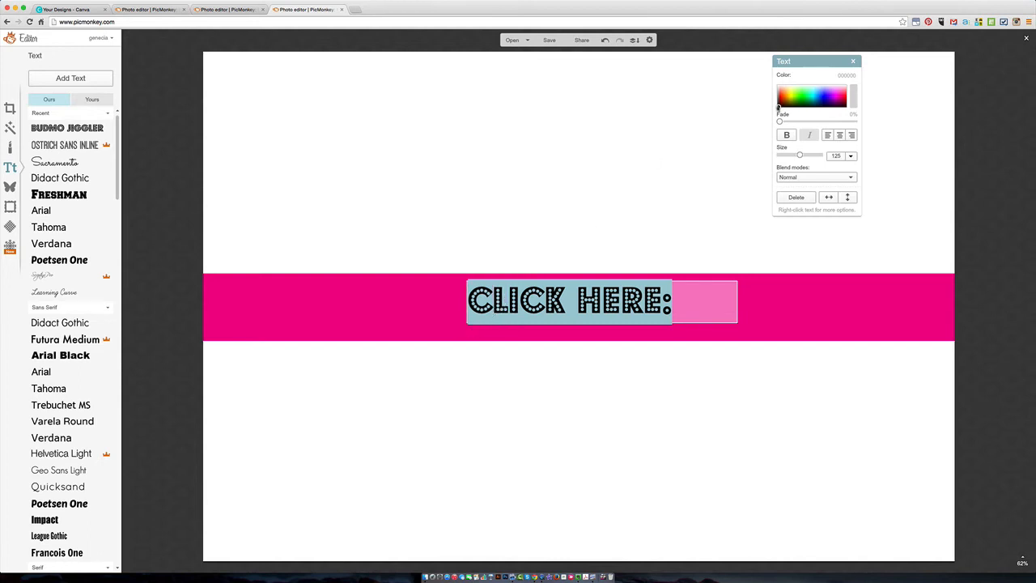
left_click_drag(779, 107, 777, 86)
left_click(721, 300)
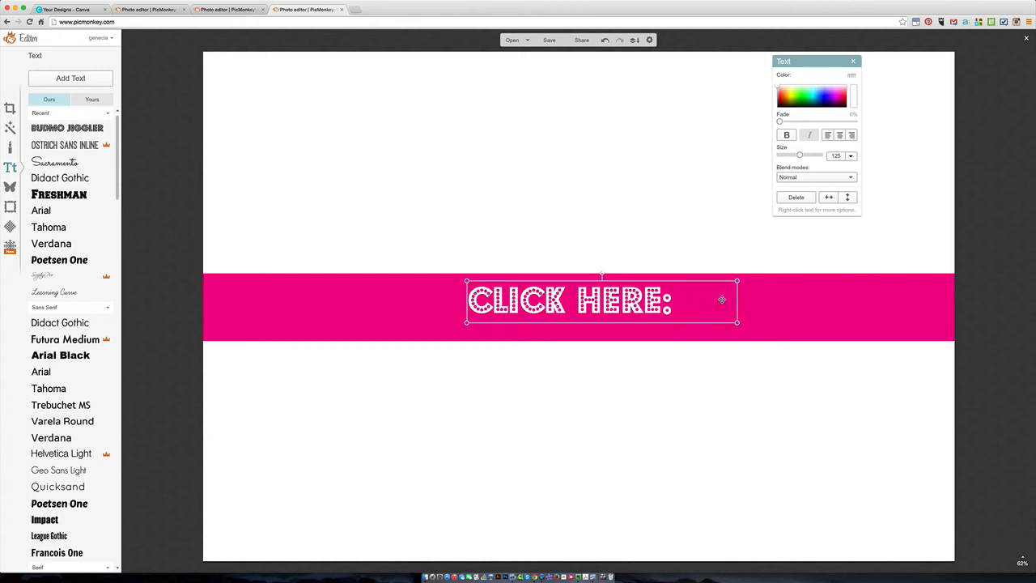
- Fit the "CLICK HERE:" box at the pink bar's left end and change its font to Ostrich Sans Inline
left_click_drag(737, 301, 676, 303)
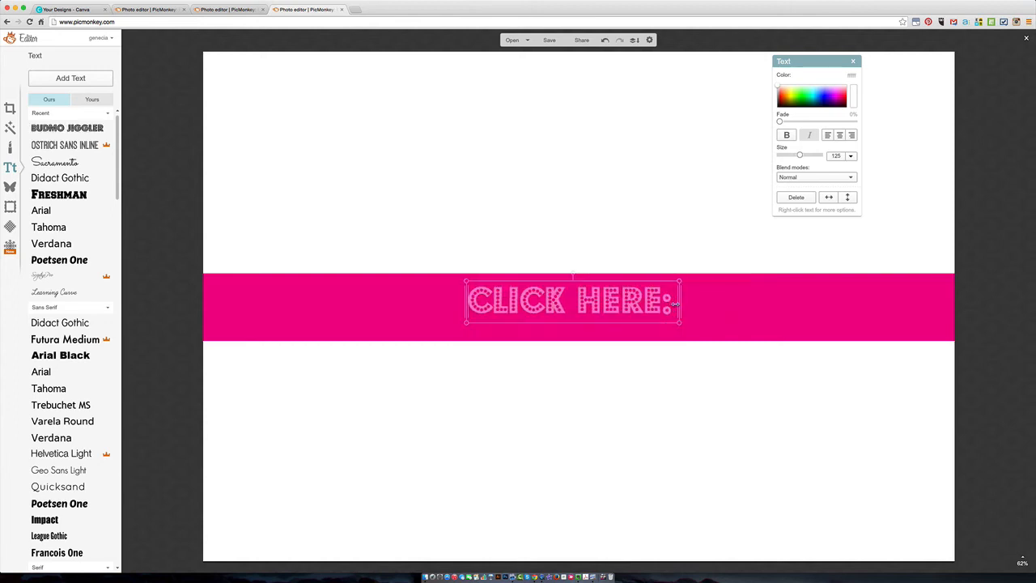
left_click_drag(566, 302, 332, 305)
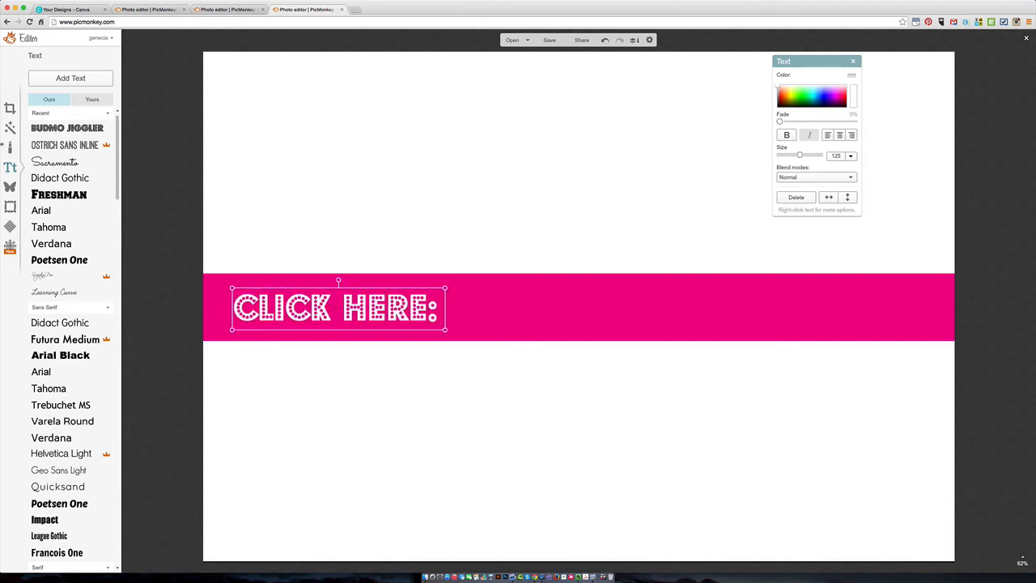
left_click(65, 145)
- Add a second text box reading "SOULRICHWOMAN.COM/7DAYS" on the pink bar
left_click(71, 78)
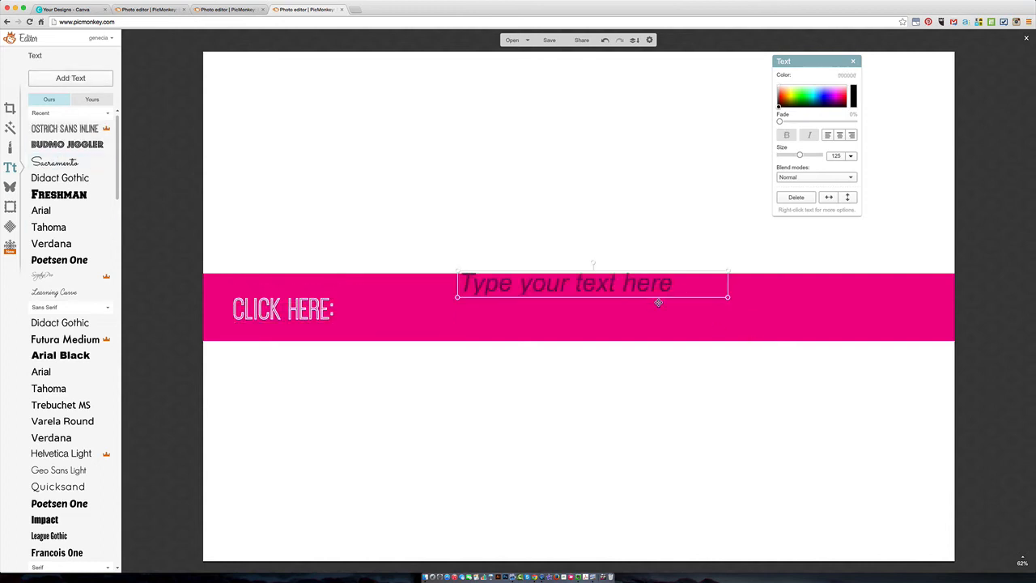
left_click(644, 284)
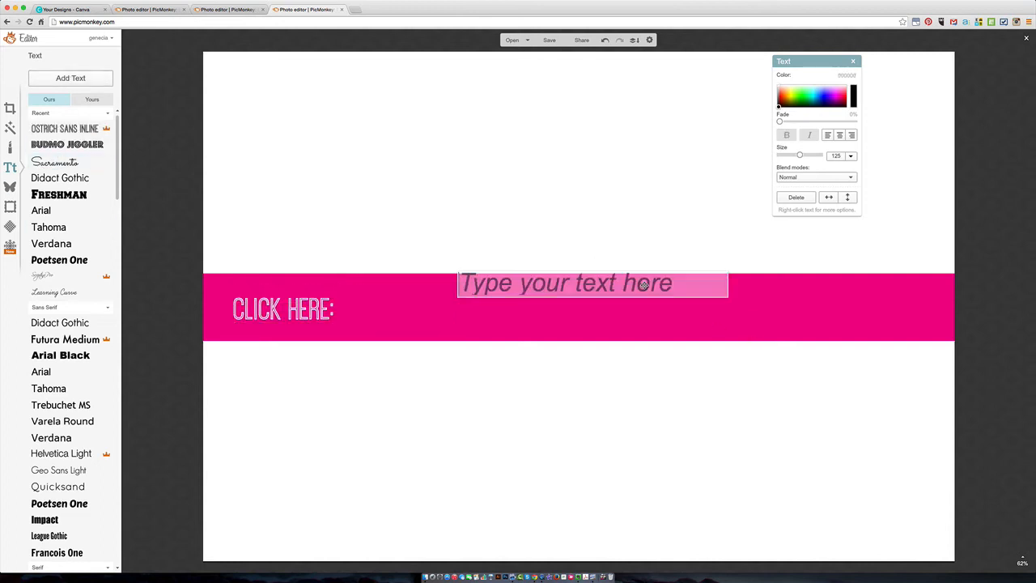
type("SOULRICH")
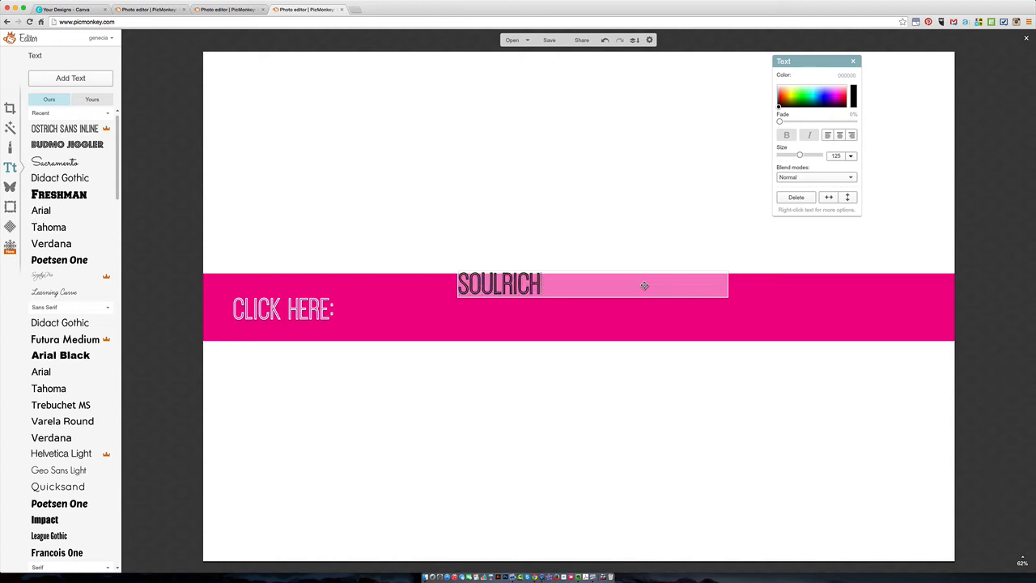
type("WOMAN.COM/")
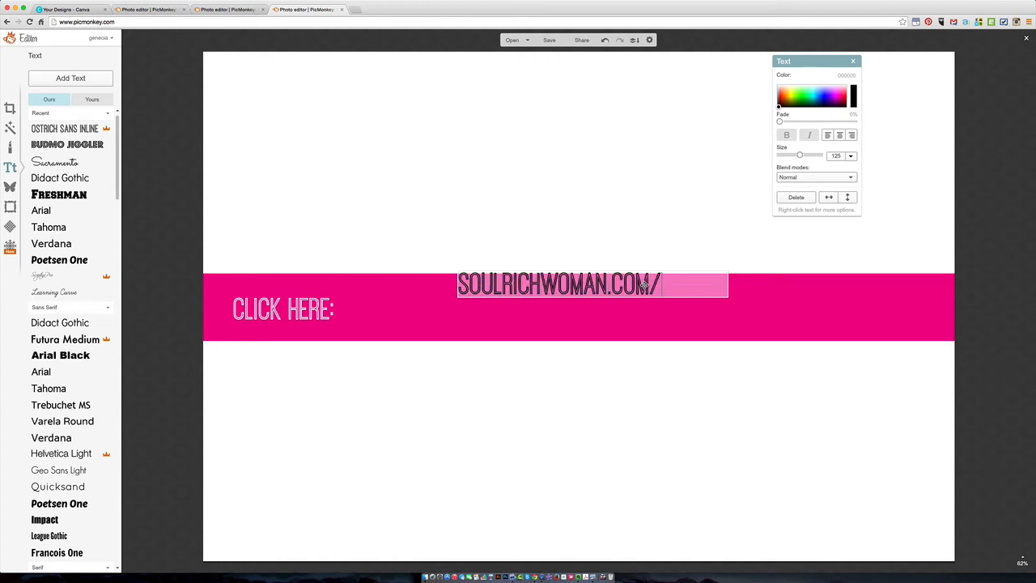
type("7DAYS")
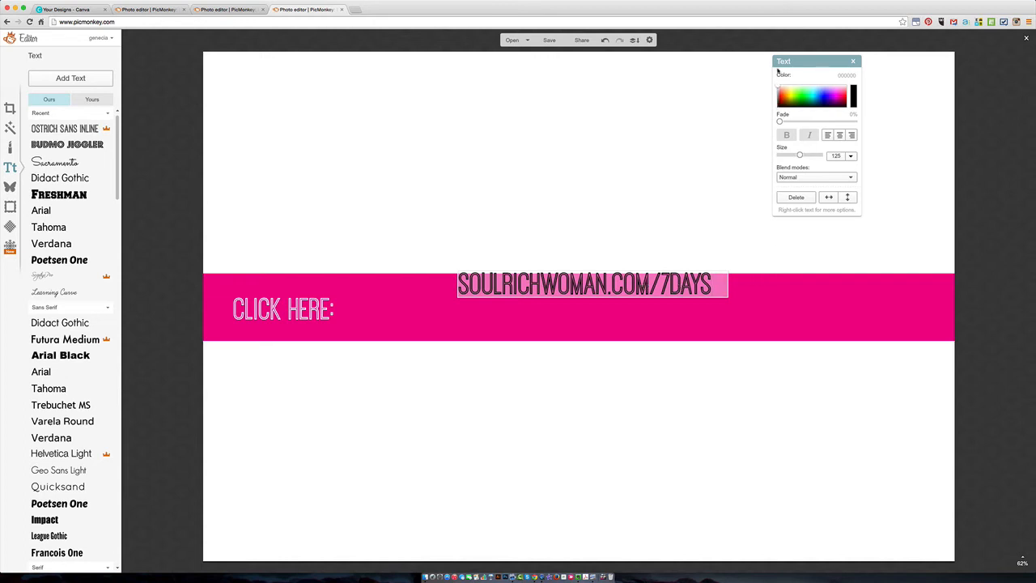
- Colour the web address white, enlarge it to size 225 and place it right after "CLICK HERE:" on the bar
left_click_drag(710, 292, 458, 284)
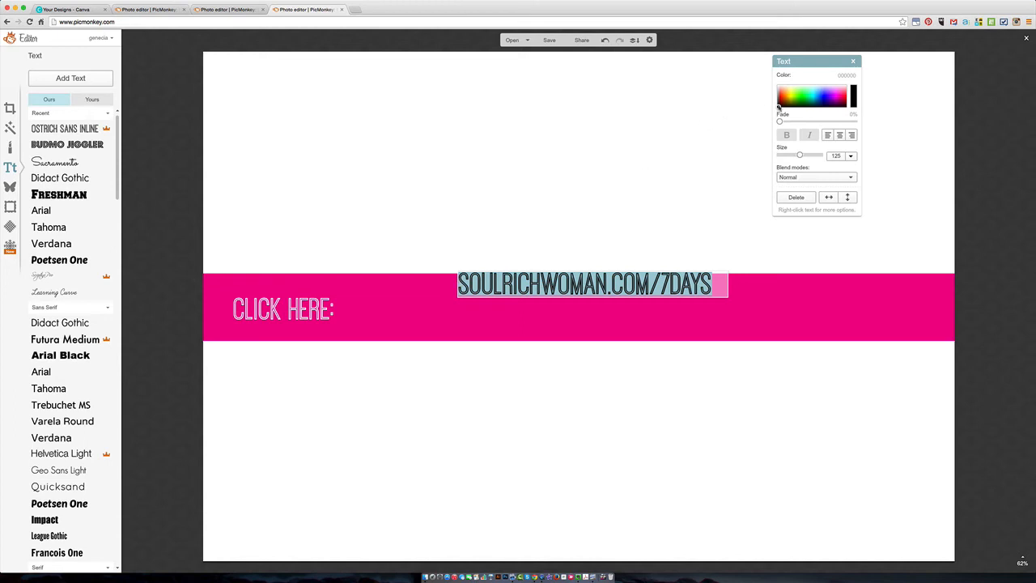
left_click_drag(780, 110, 780, 78)
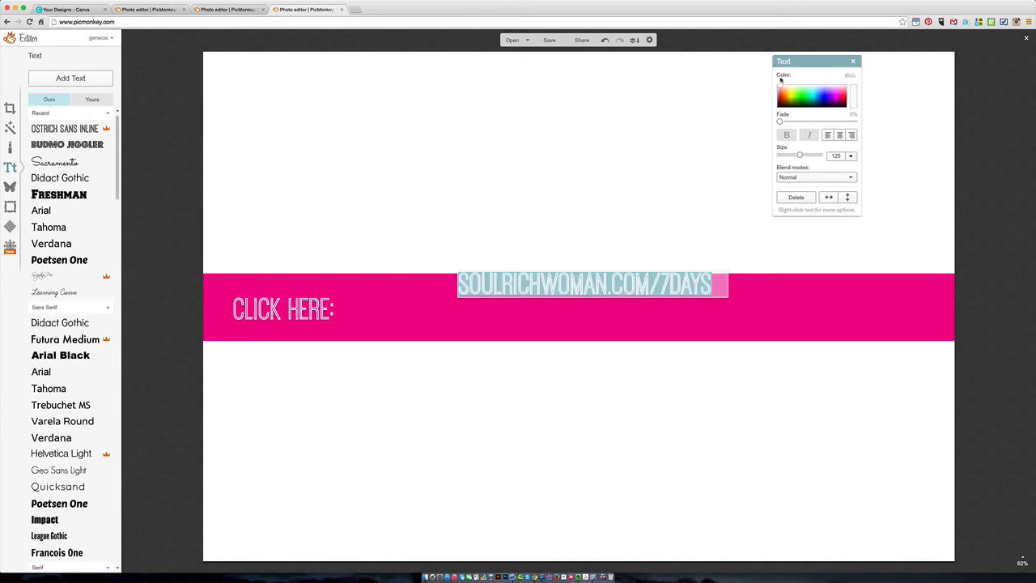
left_click(719, 297)
left_click_drag(728, 298, 941, 374)
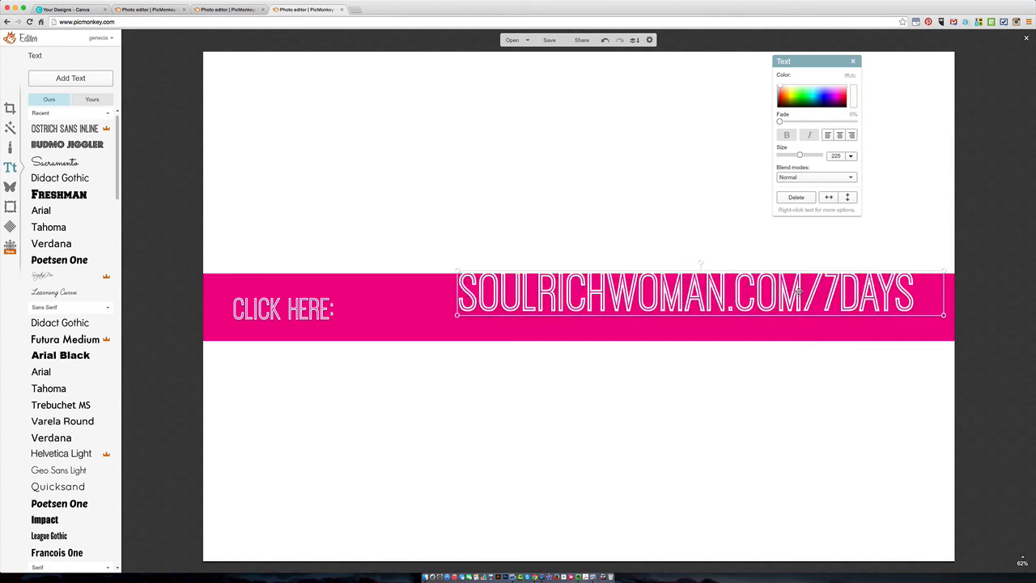
left_click_drag(797, 292, 683, 307)
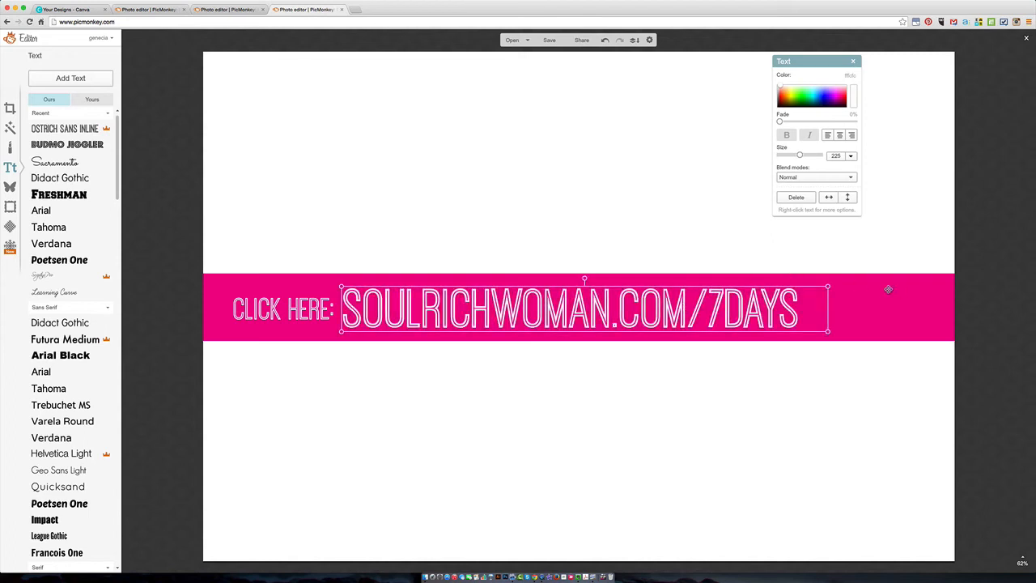
- Shorten the pink bar at both ends so that it fits closely around the two texts
left_click(909, 295)
left_click_drag(979, 302, 821, 302)
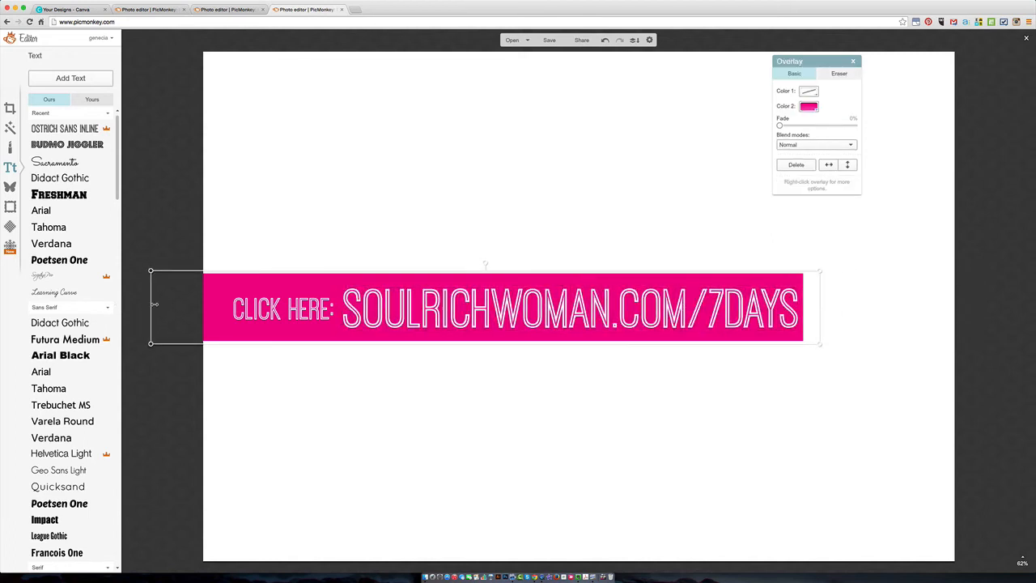
left_click_drag(150, 304, 207, 305)
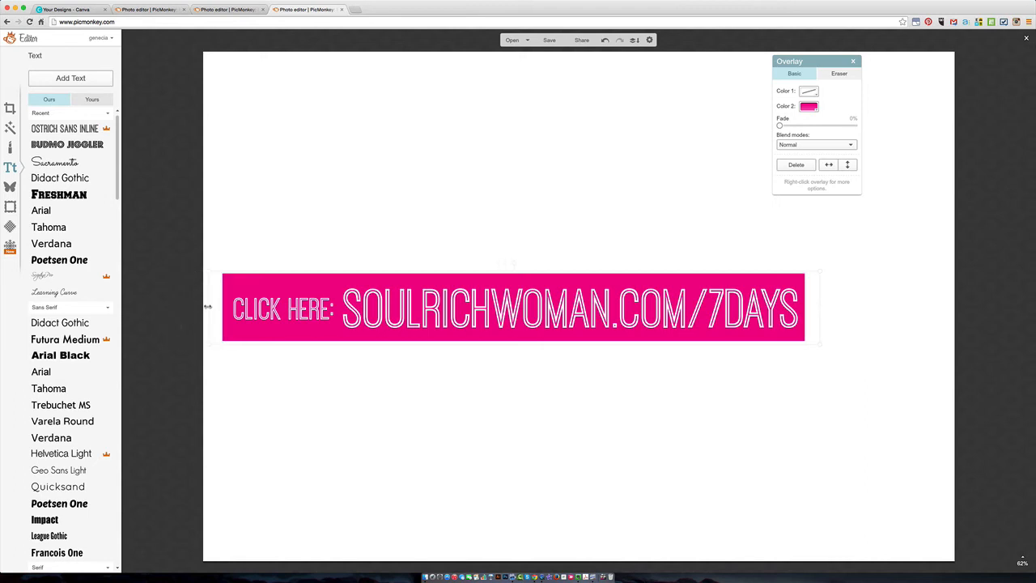
left_click(319, 245)
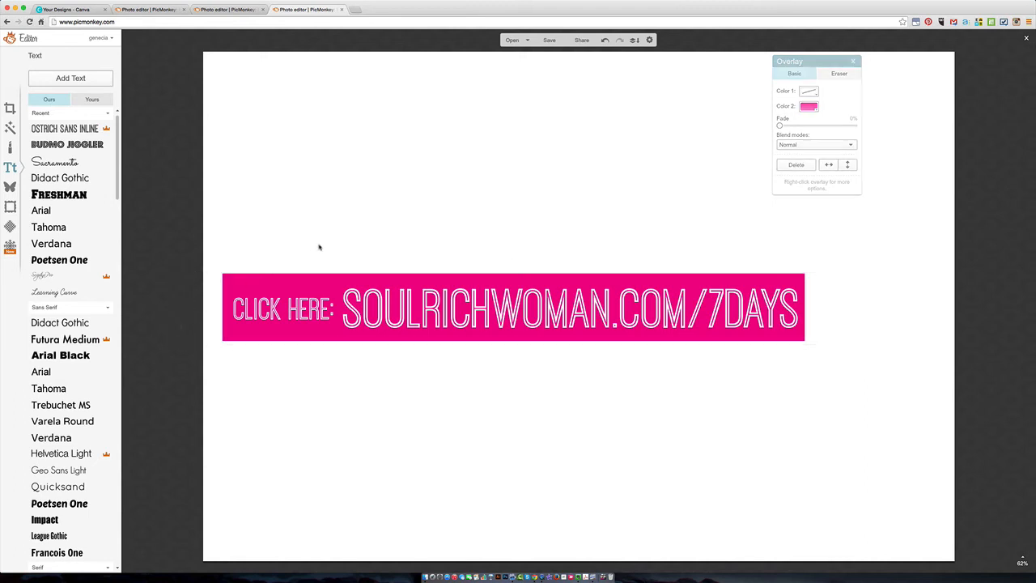
- Check the finished portrait banner for reference, return to the bar design and make its canvas transparent
left_click(233, 9)
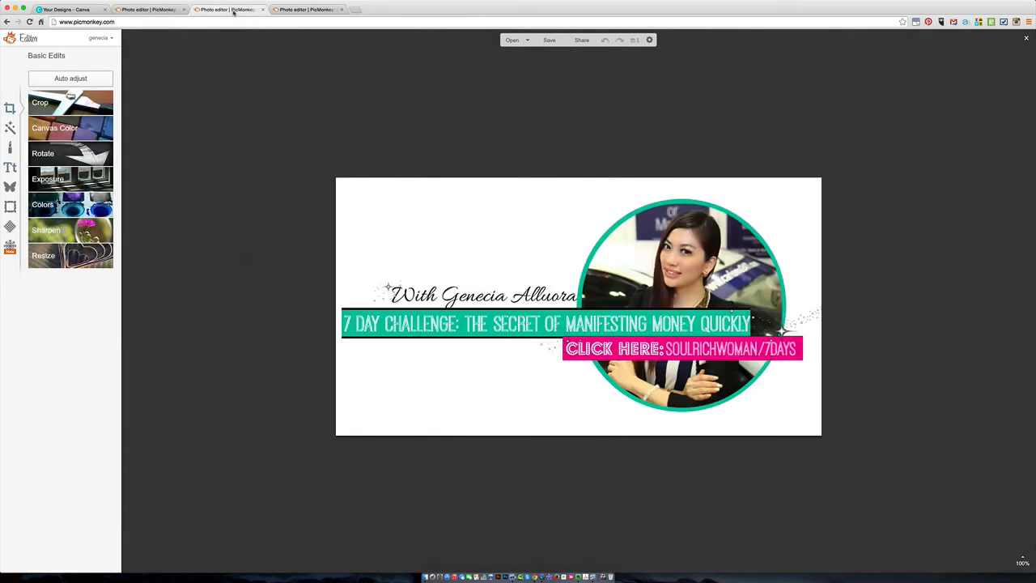
left_click(313, 11)
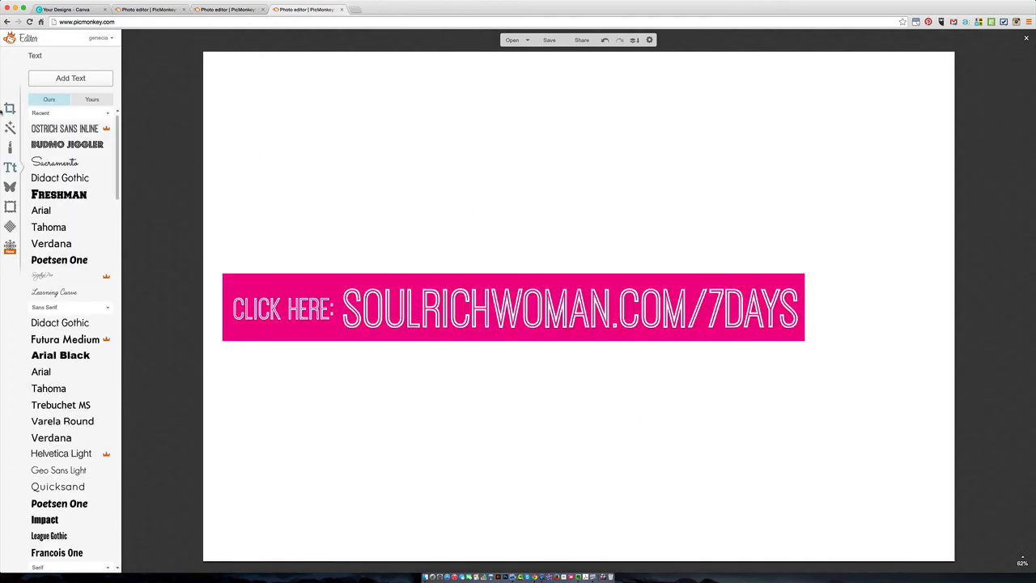
left_click(11, 108)
left_click(37, 129)
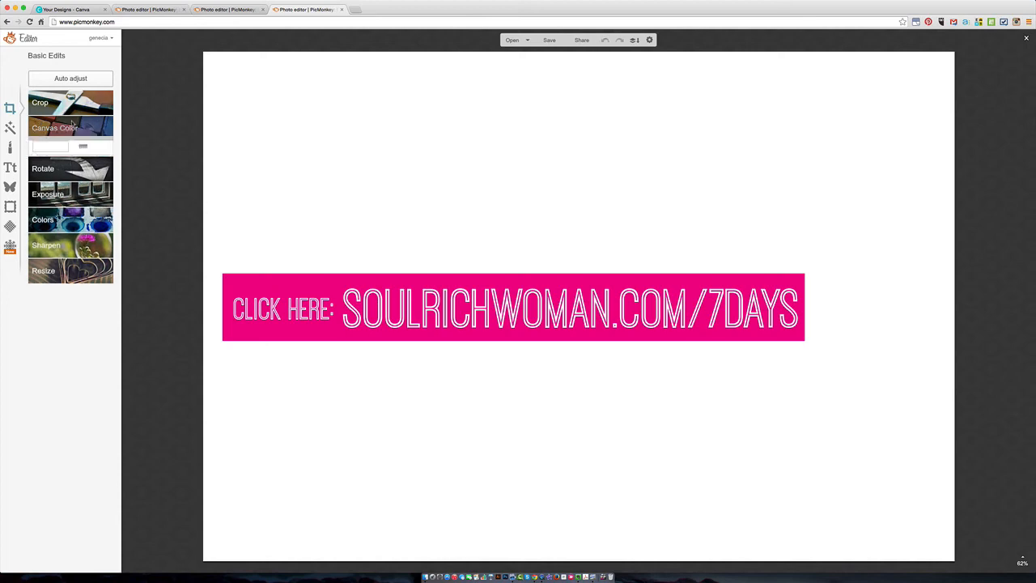
left_click(36, 190)
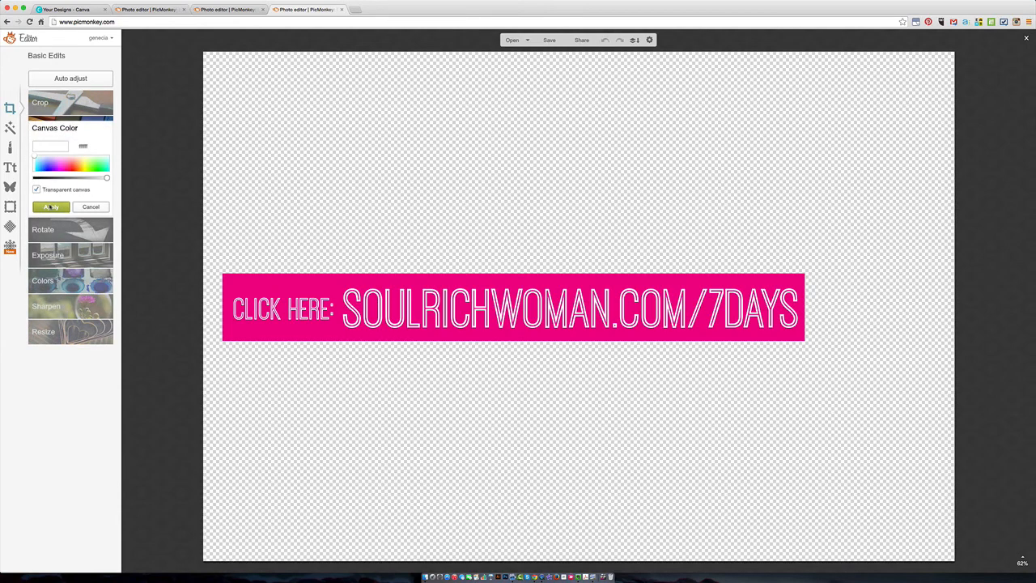
left_click(49, 208)
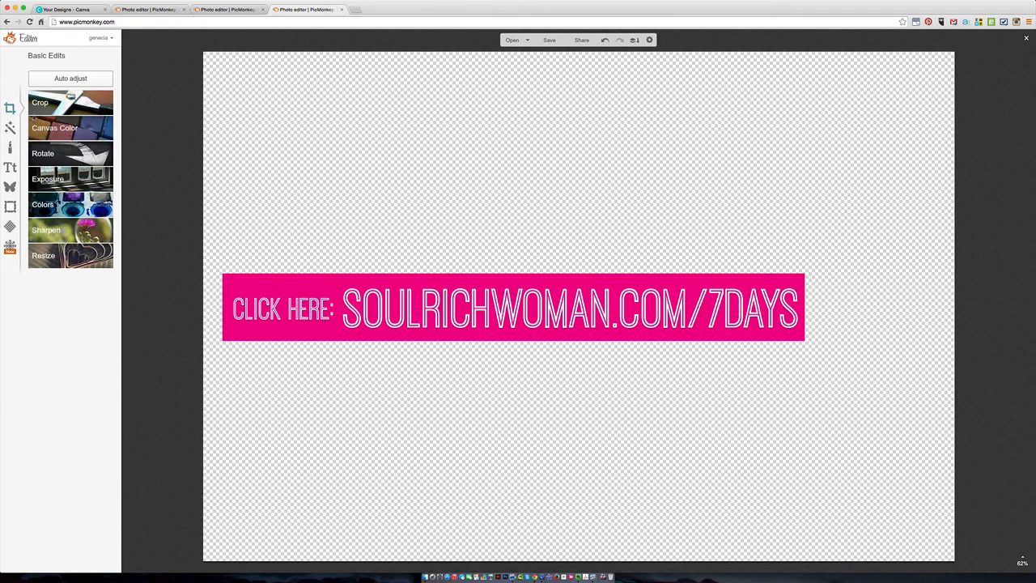
- Crop the design tightly around the pink bar to 2361 x 303 without fixed proportions
left_click(47, 102)
left_click_drag(340, 178, 262, 340)
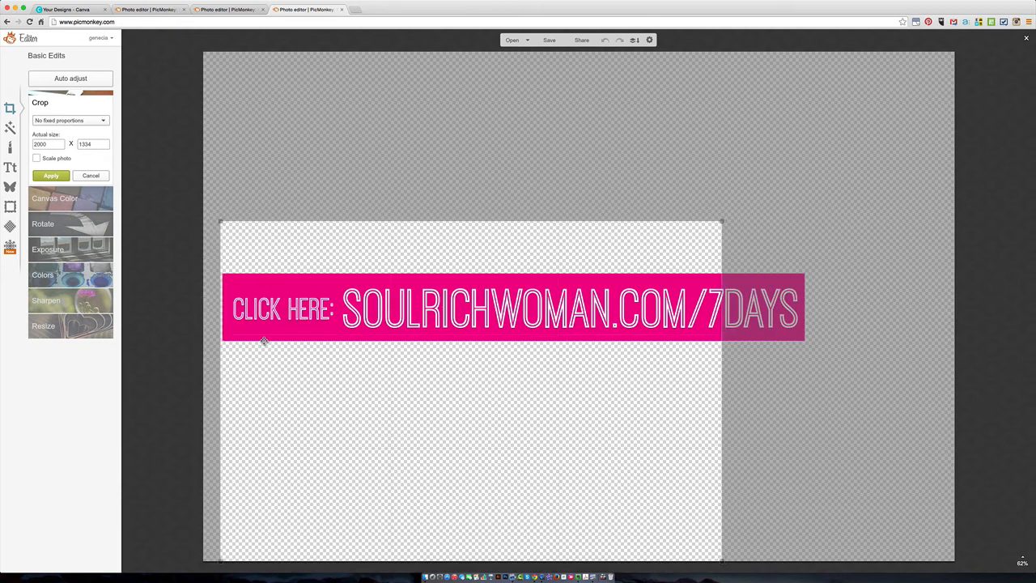
left_click_drag(380, 221, 380, 268)
left_click_drag(722, 299, 811, 300)
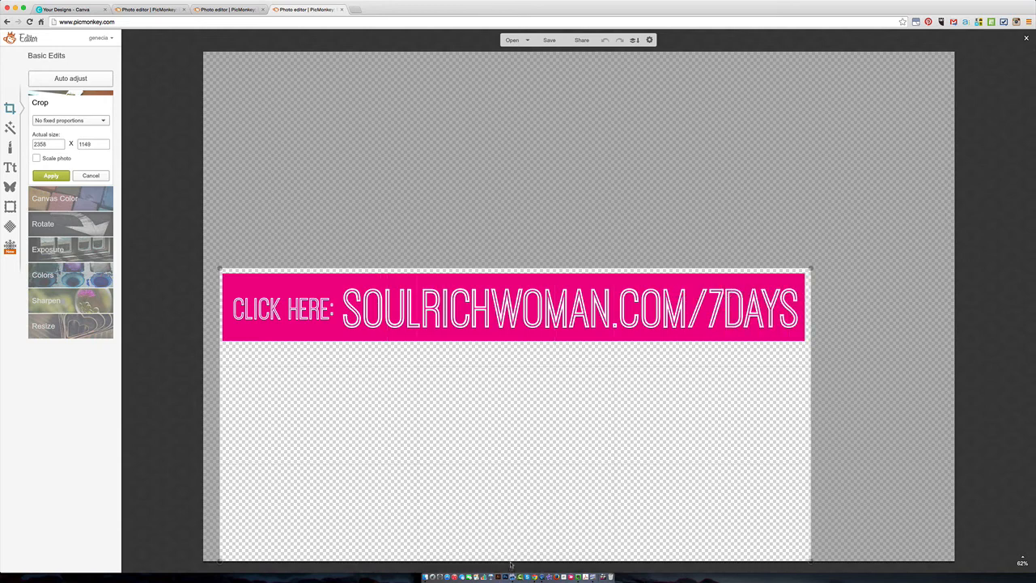
left_click_drag(512, 542, 504, 362)
left_click_drag(458, 202, 468, 279)
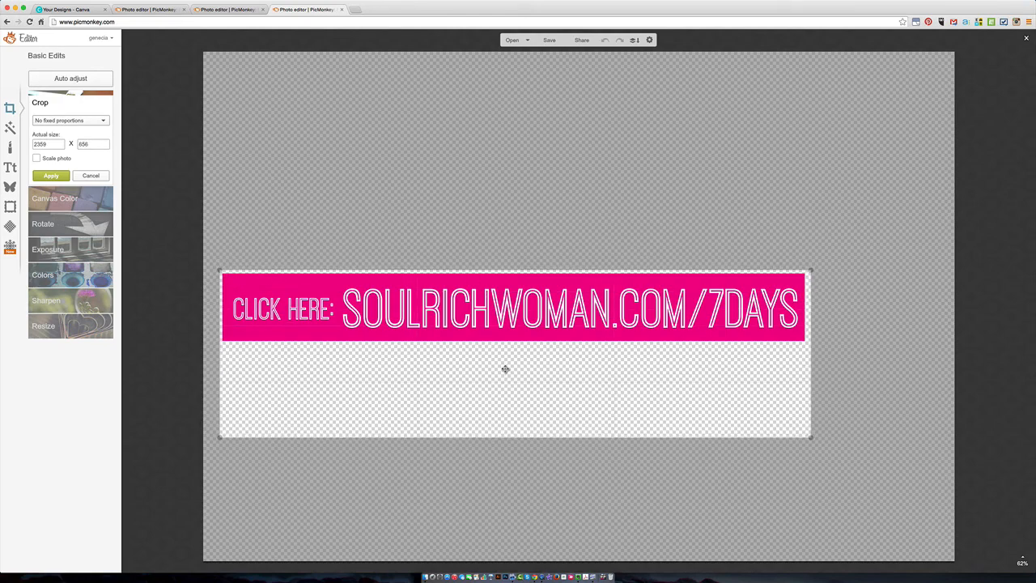
left_click_drag(510, 435, 520, 346)
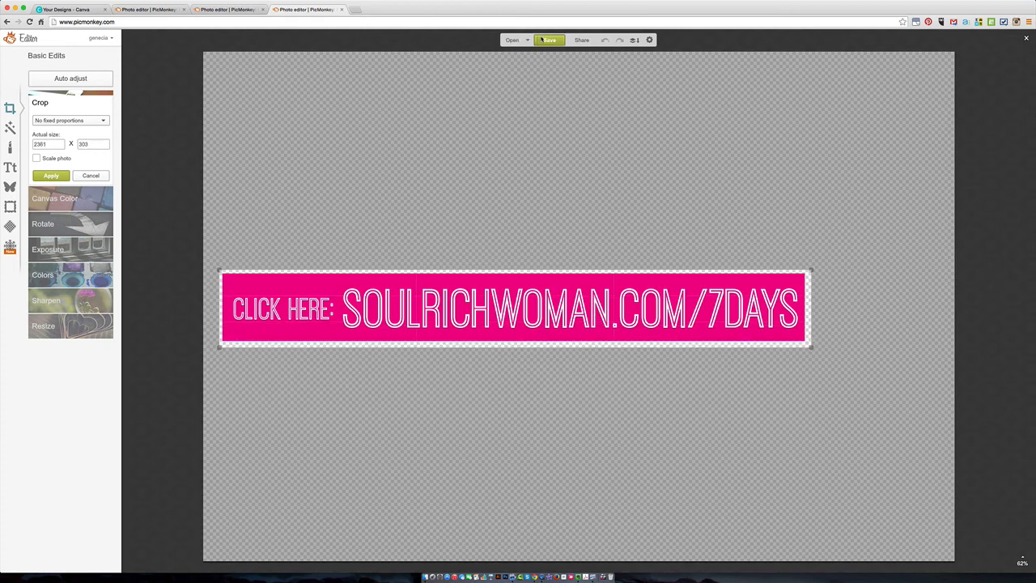
left_click(52, 177)
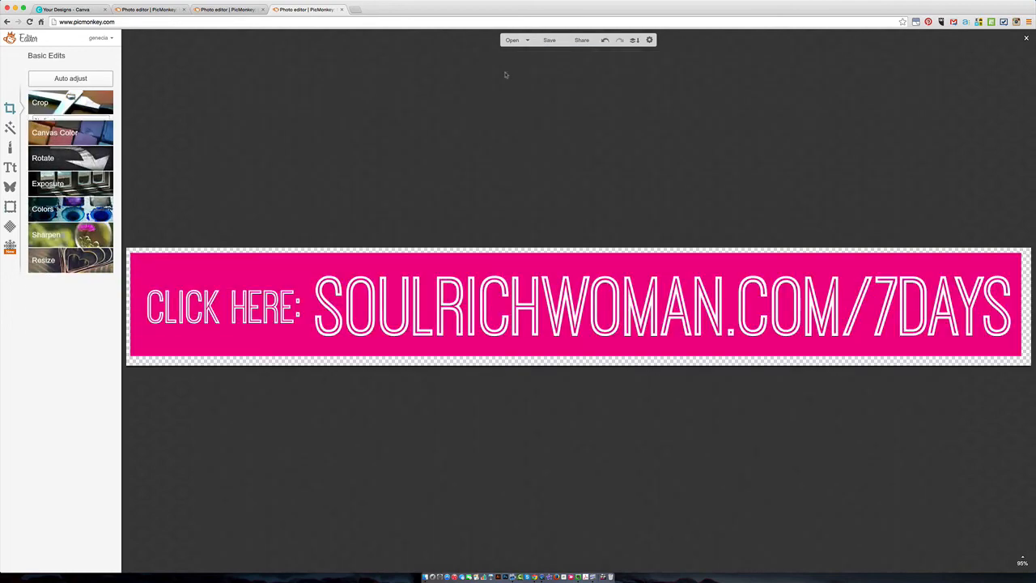
- Open the save options for the cropped bar and compare it with the finished portrait banner
left_click(556, 40)
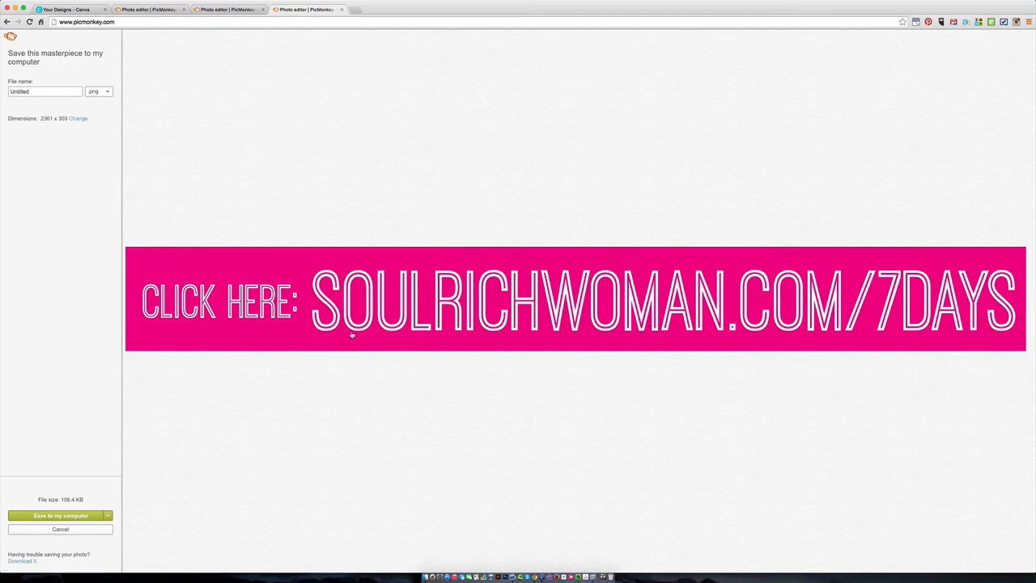
left_click(229, 9)
left_click(327, 10)
left_click(227, 10)
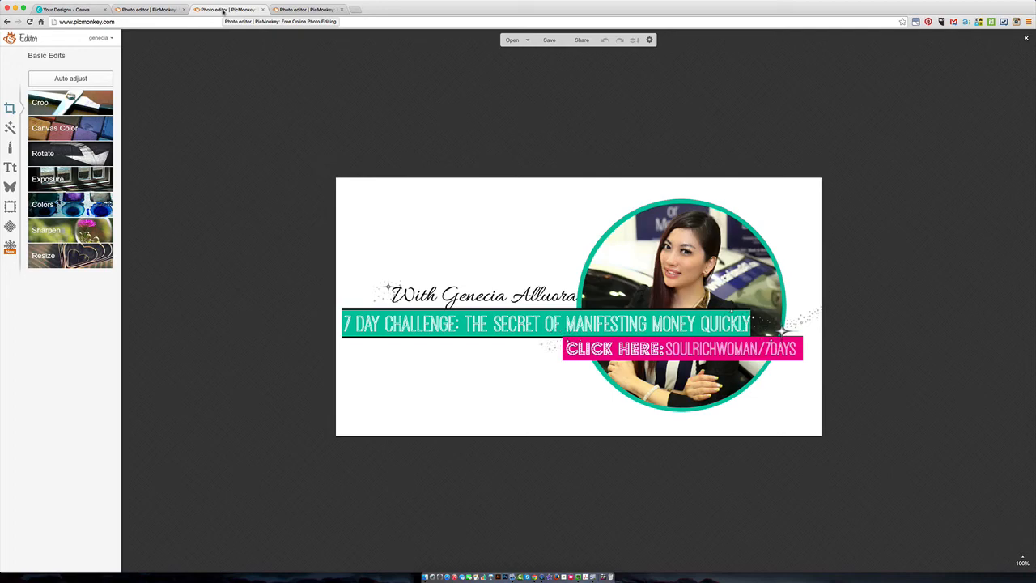
left_click(296, 9)
- Open picmonkey.com in a new browser tab, start a Facebook cover design and make its canvas transparent
left_click(354, 9)
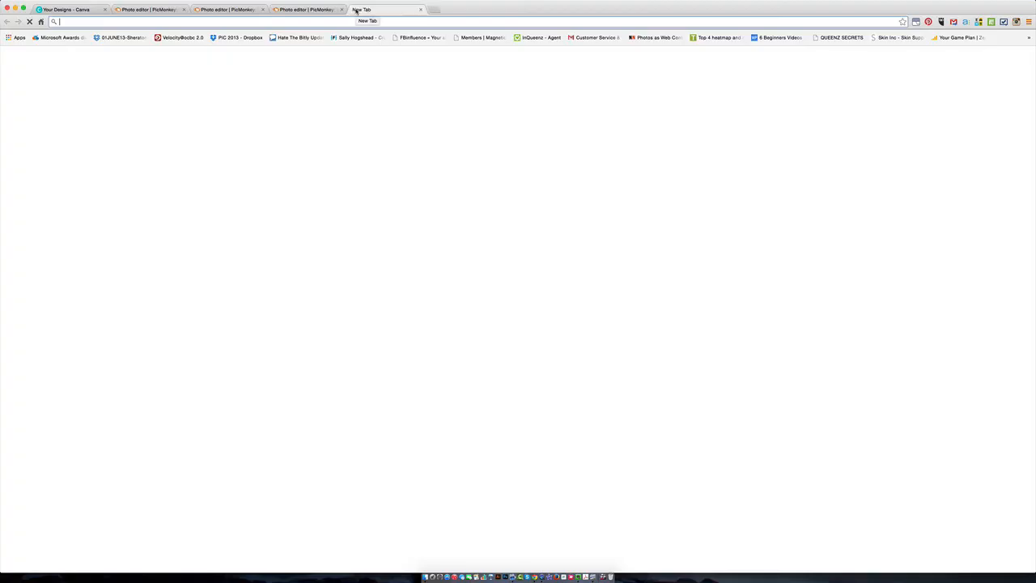
type("picmonkey.com")
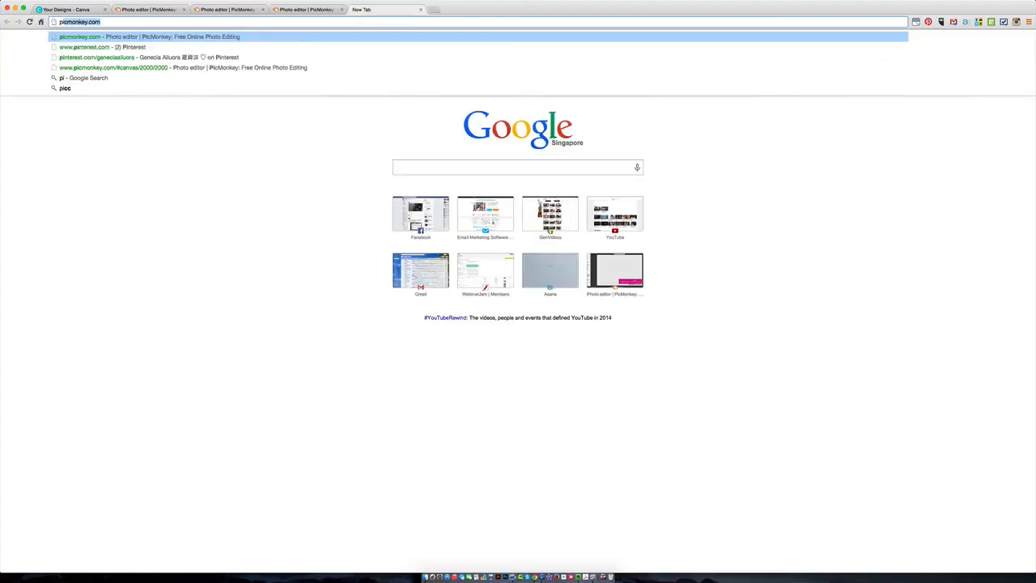
key("Return")
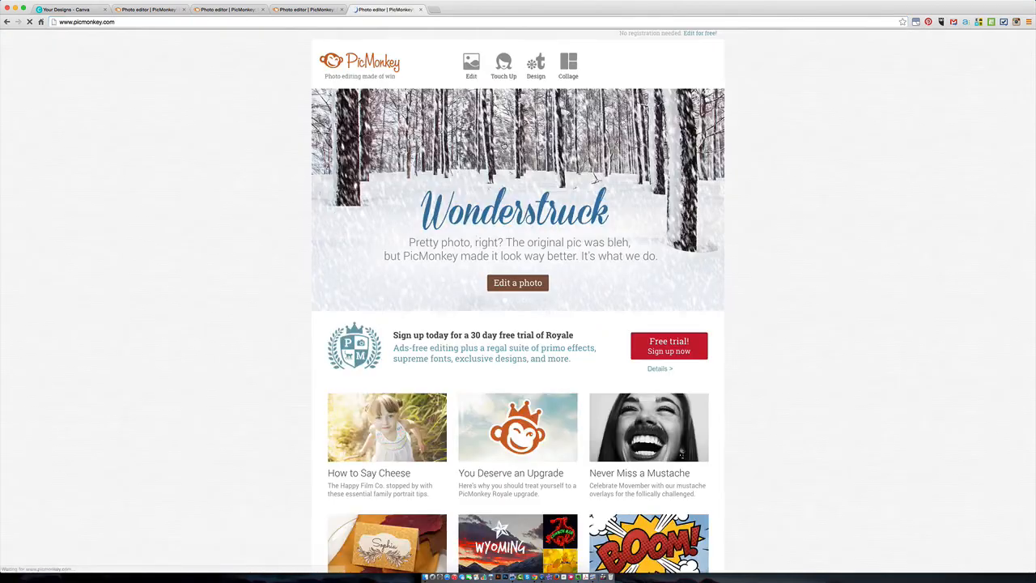
mouse_move(544, 75)
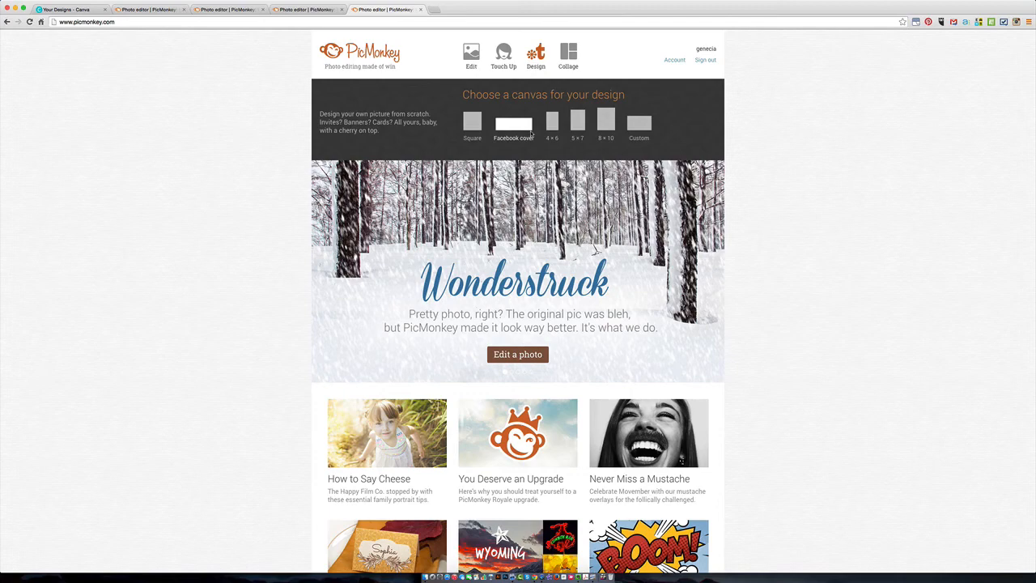
left_click(517, 126)
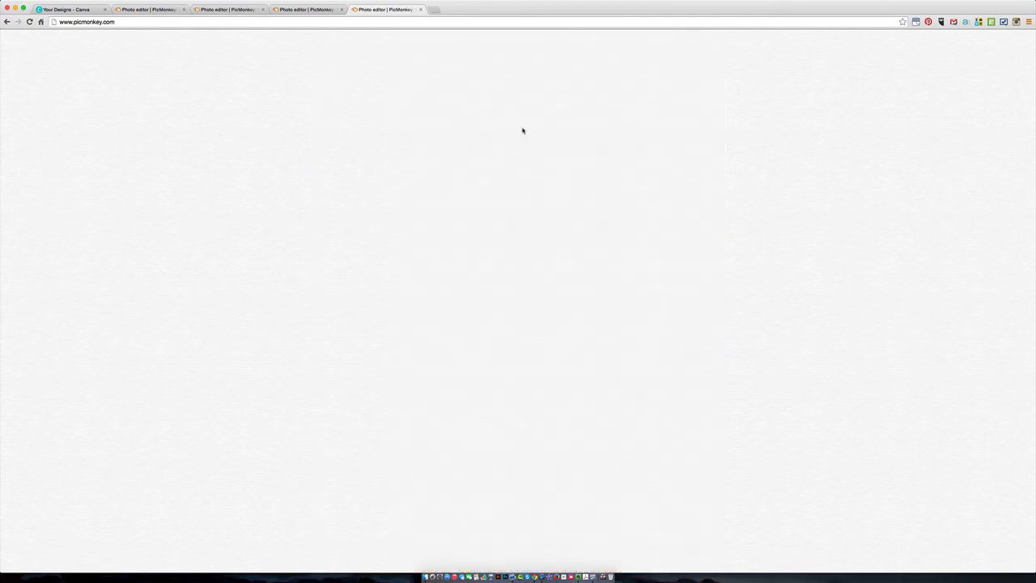
left_click(35, 190)
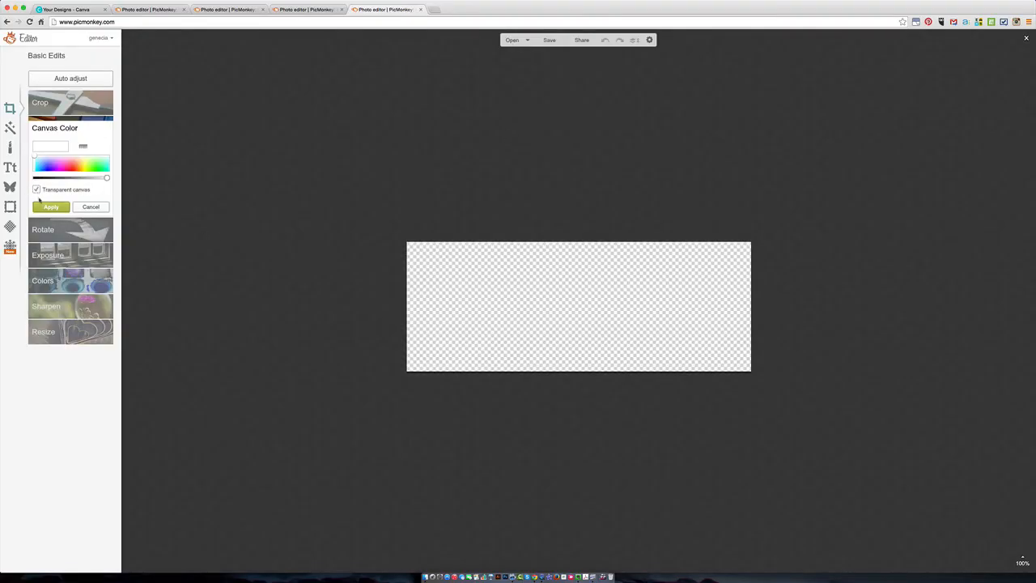
left_click(50, 206)
- Add the large four-pointed star from the Sparkle Stars overlays and place it in the right part of the canvas
left_click(14, 187)
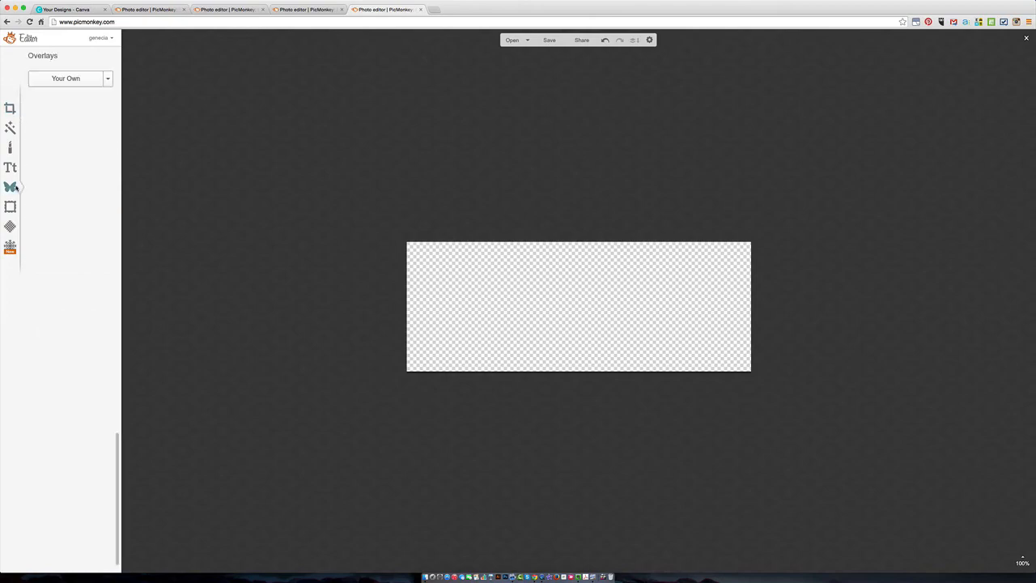
scroll(35, 276, "down", 10)
scroll(81, 316, "down", 5)
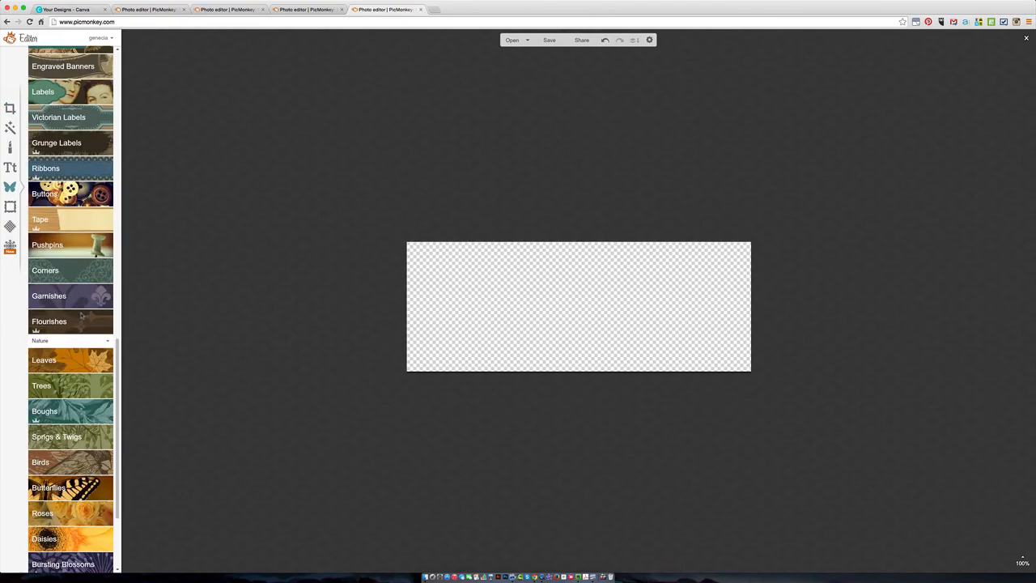
scroll(81, 317, "down", 3)
scroll(81, 317, "up", 10)
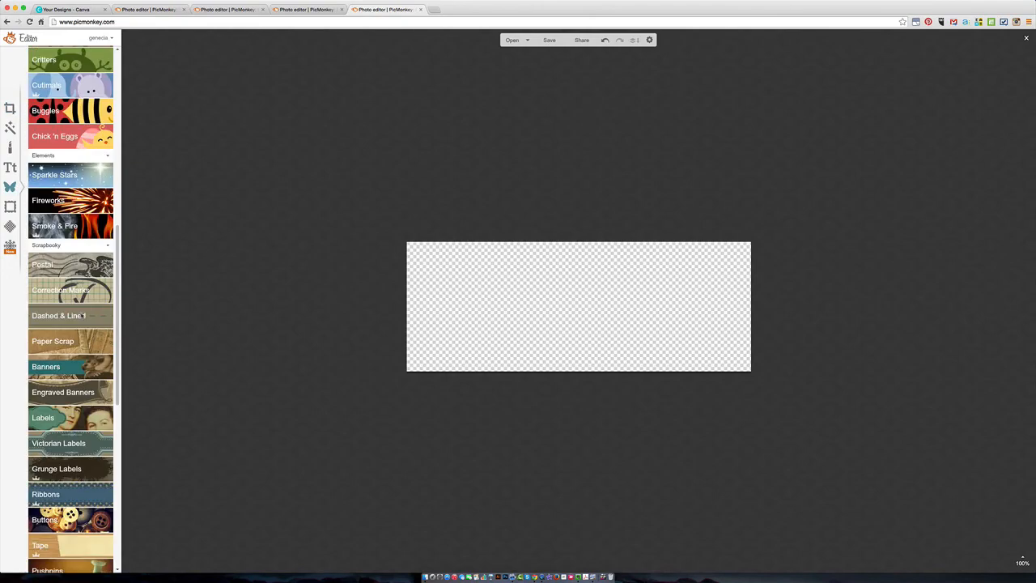
left_click(77, 178)
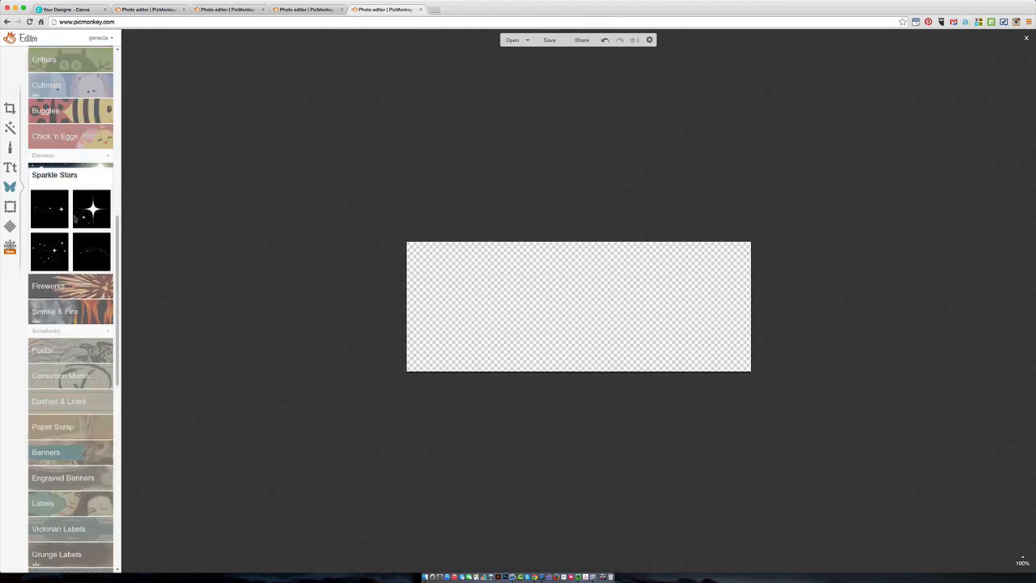
left_click(96, 216)
left_click_drag(589, 305, 665, 296)
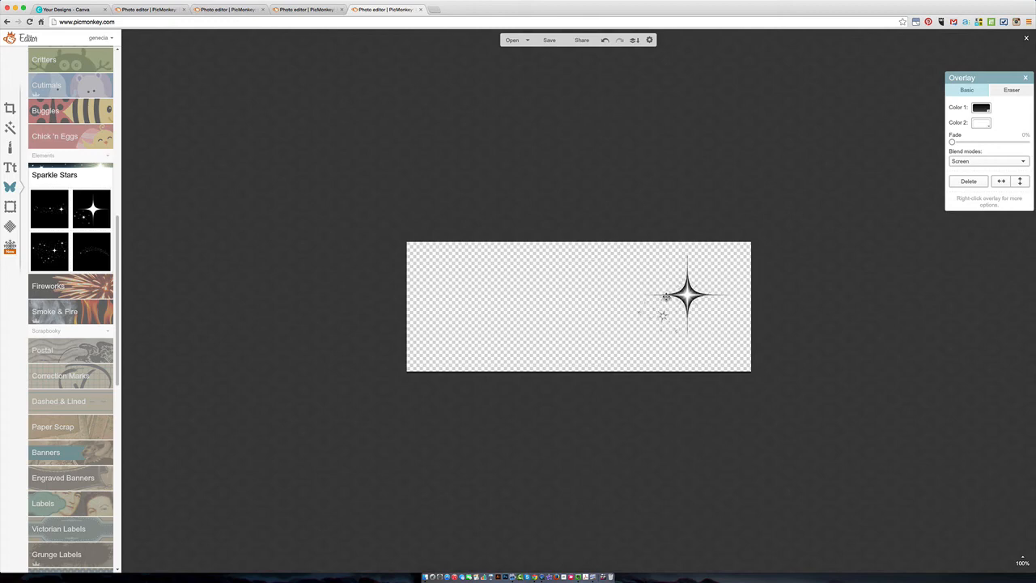
- Add the remaining three Sparkle Stars overlays and spread them across the left and middle of the canvas
left_click(45, 217)
left_click_drag(601, 298, 578, 321)
left_click_drag(540, 284, 447, 260)
left_click(391, 148)
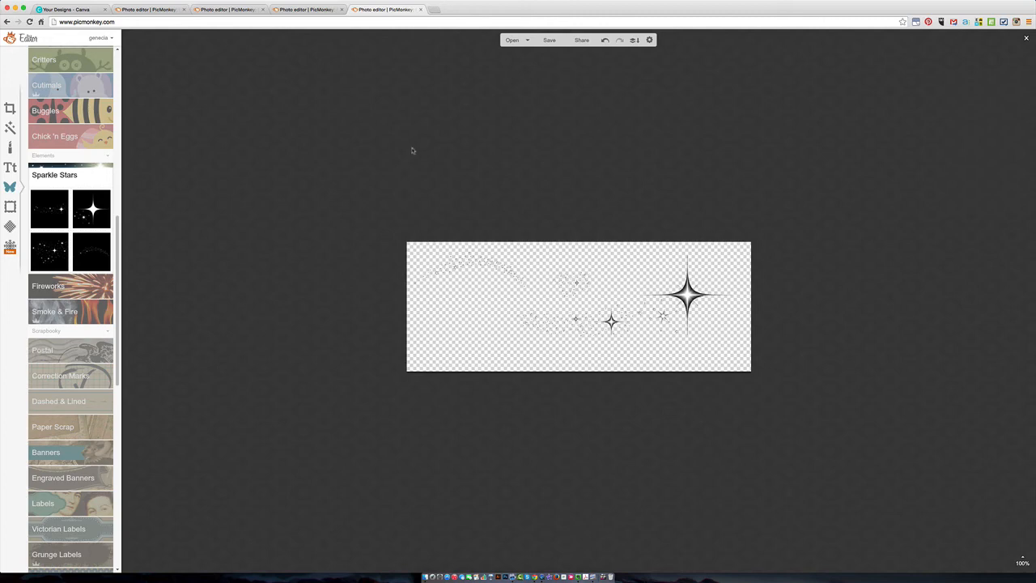
- Open the save options for the sparkle stars design and look at the finished portrait banner for comparison
left_click(554, 41)
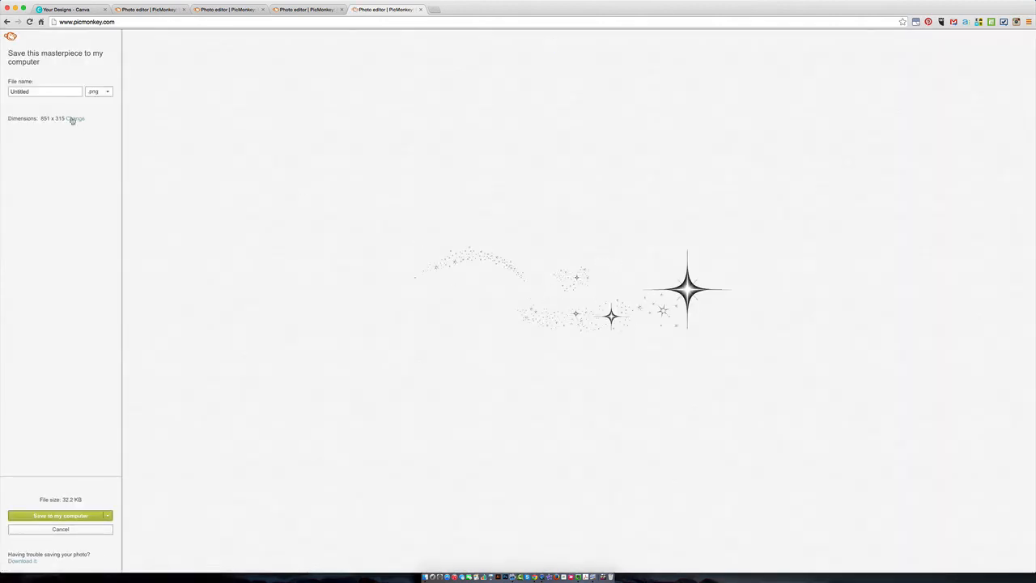
left_click(43, 92)
left_click(207, 12)
left_click(150, 9)
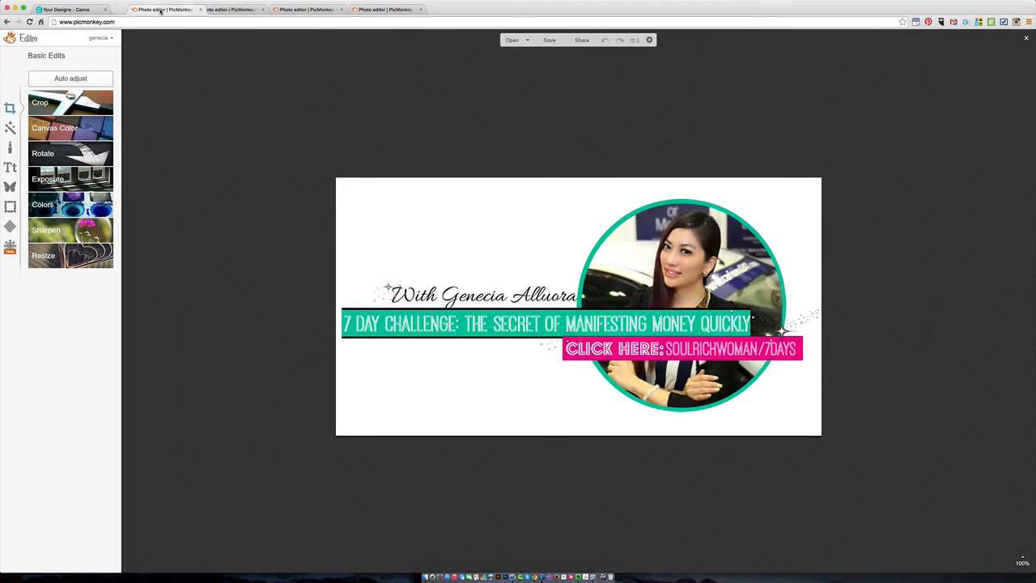
- Switch to Canva, open the banner design beside the designs overview and go to blank page 8
left_click_drag(94, 9, 298, 15)
left_click_drag(298, 14, 437, 14)
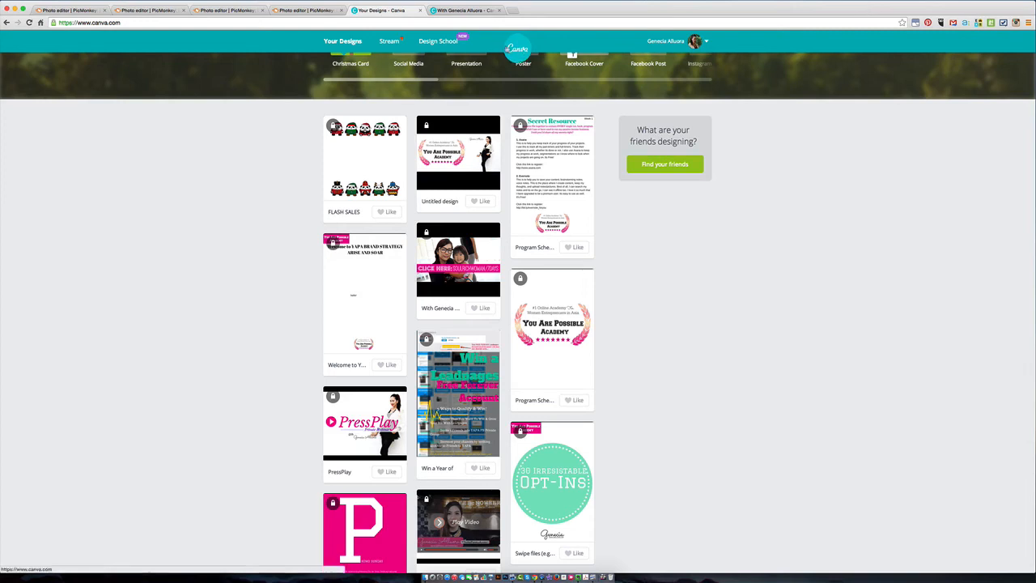
scroll(607, 237, "up", 2)
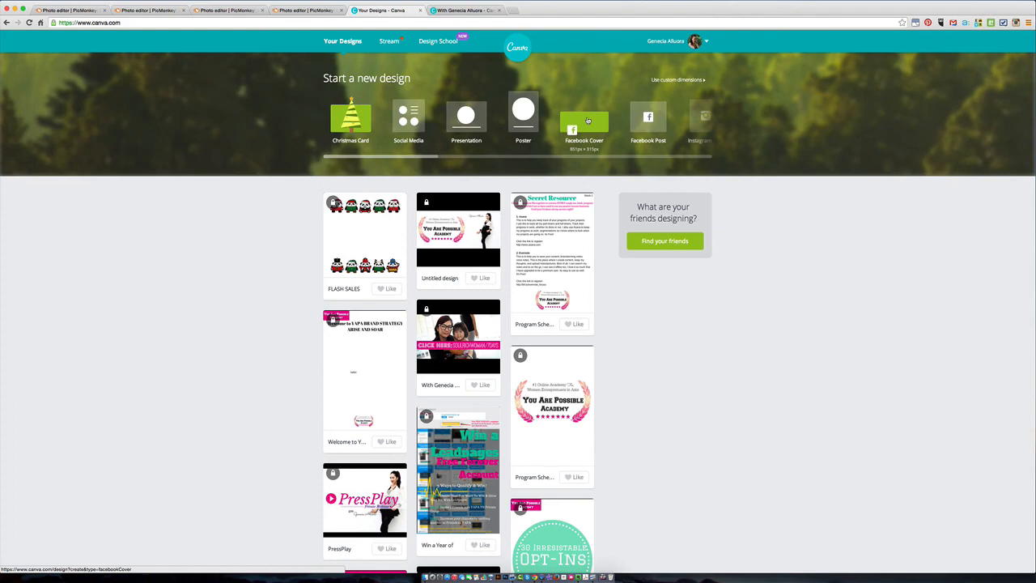
left_click(475, 10)
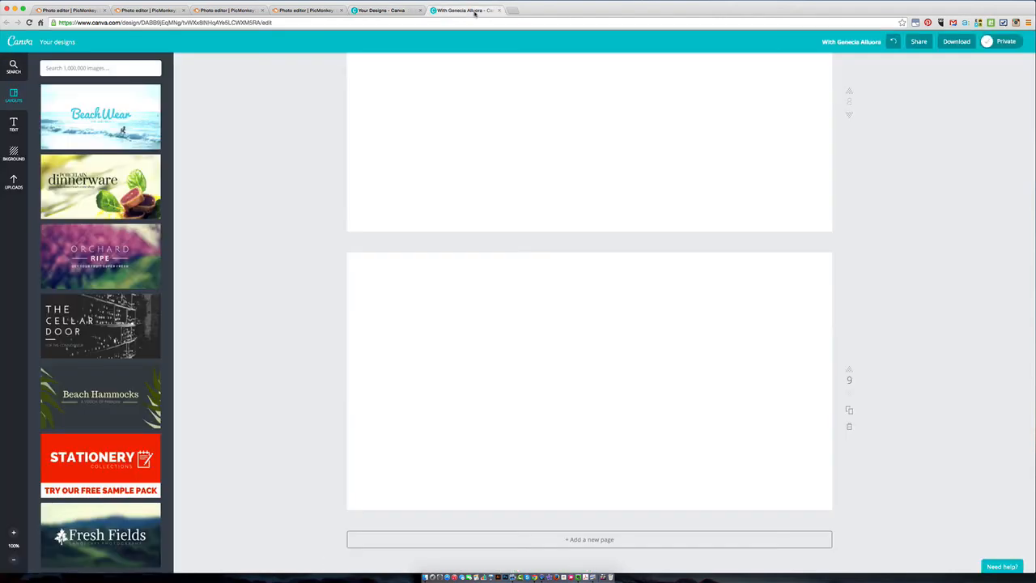
scroll(615, 225, "up", 2)
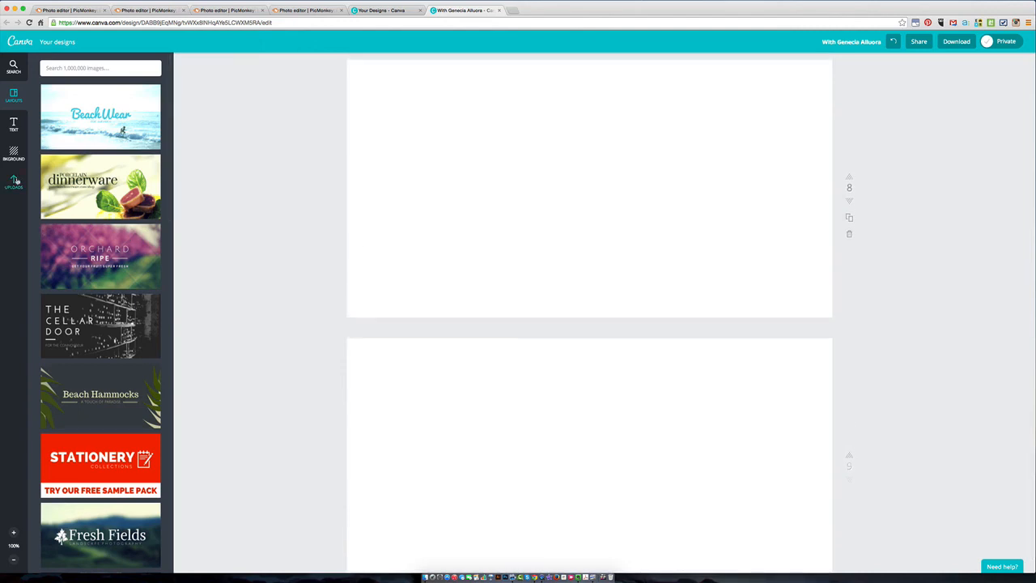
- Place the uploaded sparkle stars image in the left half of page 8 and the circular portrait in the right half
left_click(15, 181)
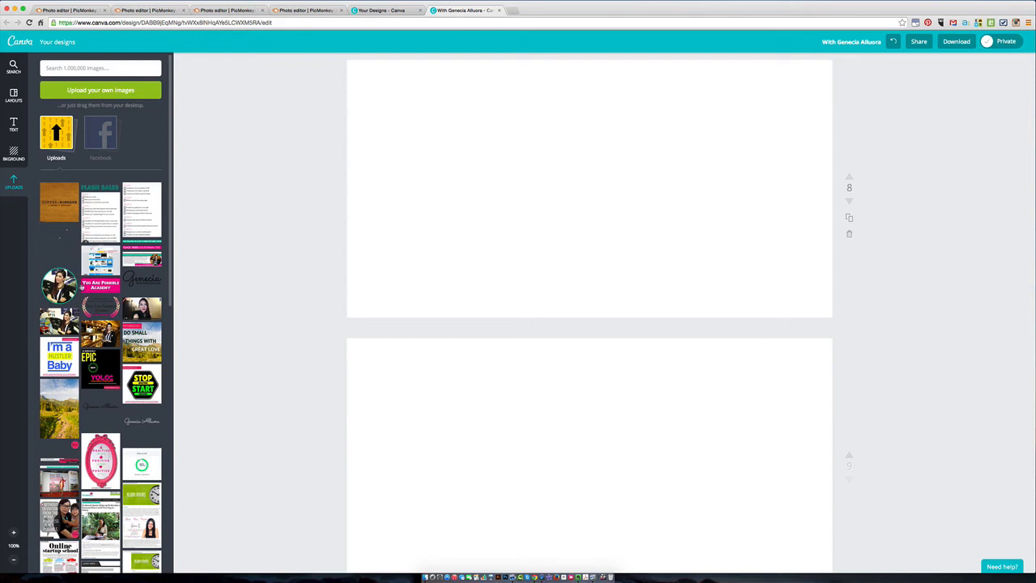
left_click(61, 239)
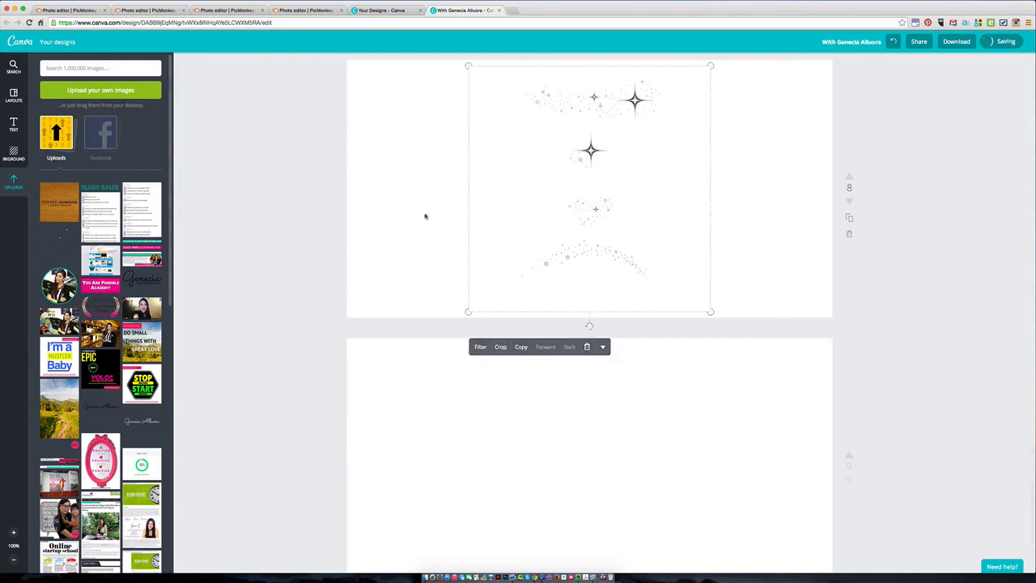
left_click_drag(550, 204, 460, 208)
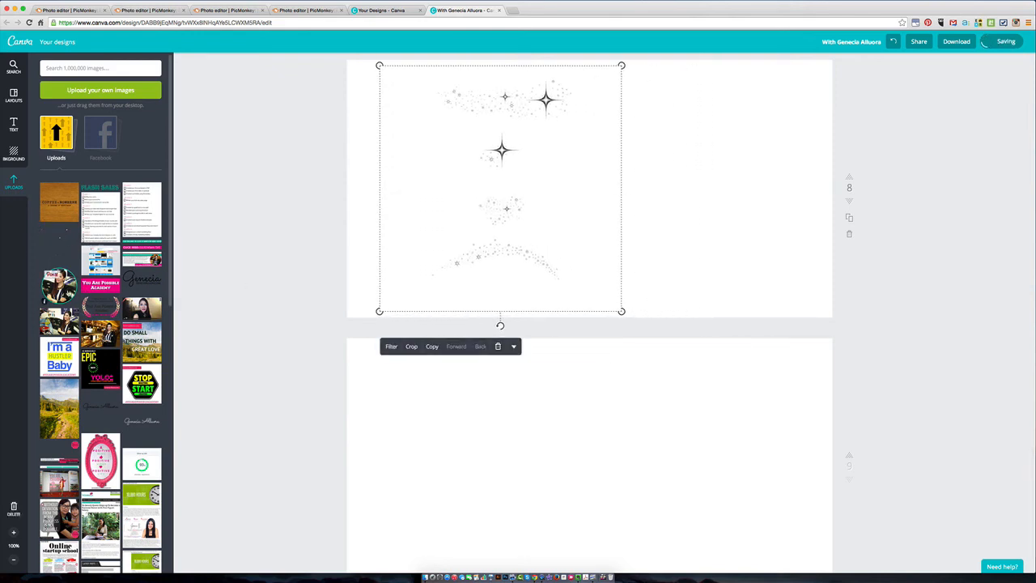
left_click(59, 285)
left_click_drag(550, 230, 655, 237)
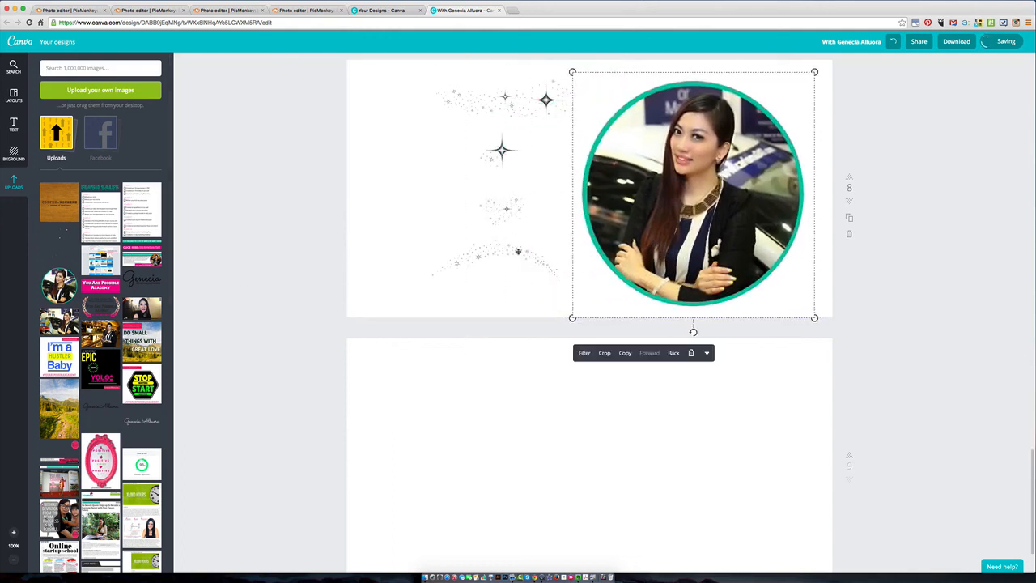
left_click(283, 254)
- Add the uploaded pink click-here bar and green 7 Day Challenge bar, stacking them staggered over the lower part of the portrait
left_click(141, 252)
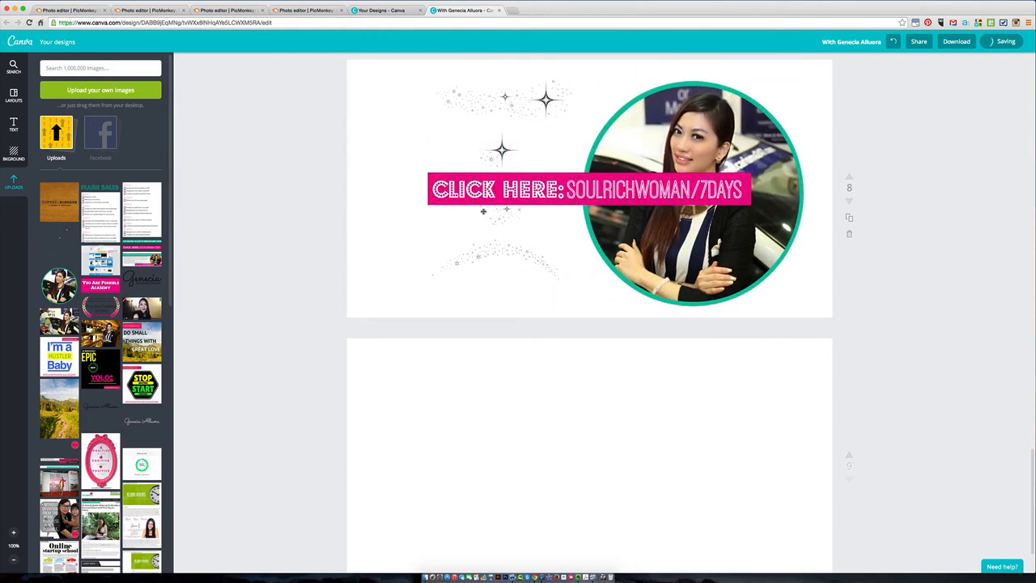
left_click_drag(566, 184, 641, 247)
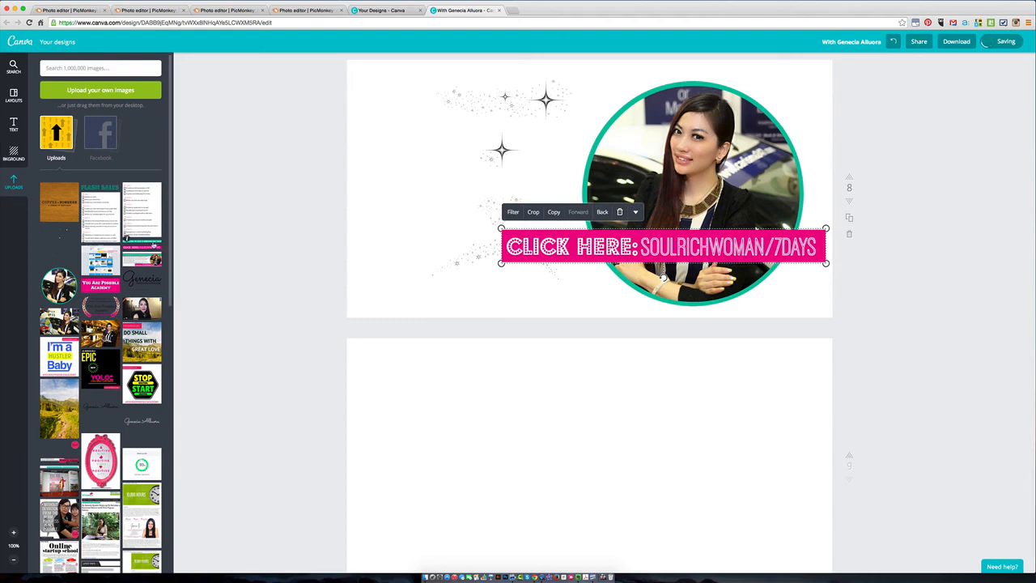
left_click(142, 241)
left_click_drag(585, 190, 537, 215)
left_click_drag(560, 235, 532, 237)
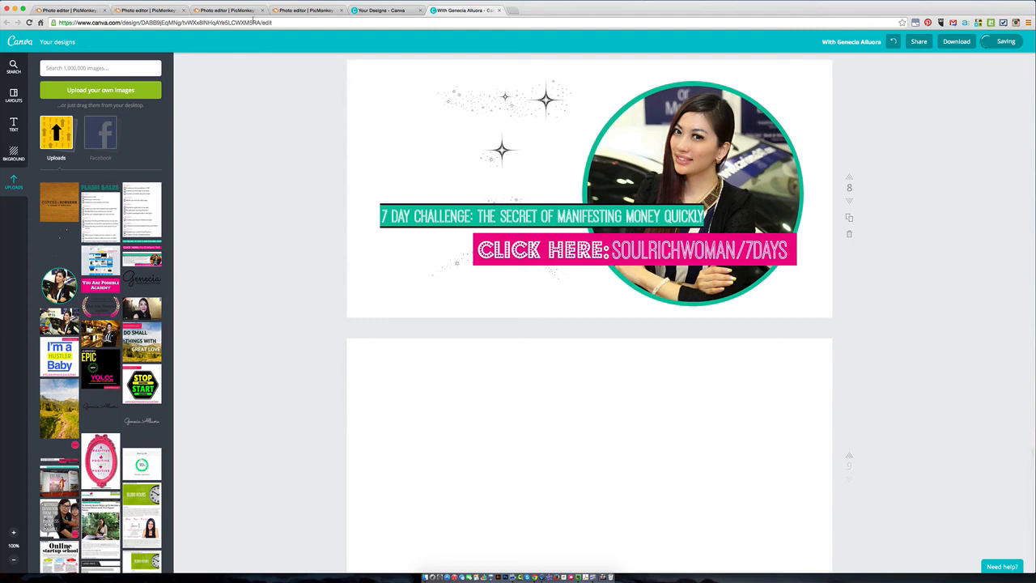
- Compare the page 8 layout with the finished banner in PicMonkey, moving that tab next to the Canva design
left_click(301, 12)
left_click(227, 10)
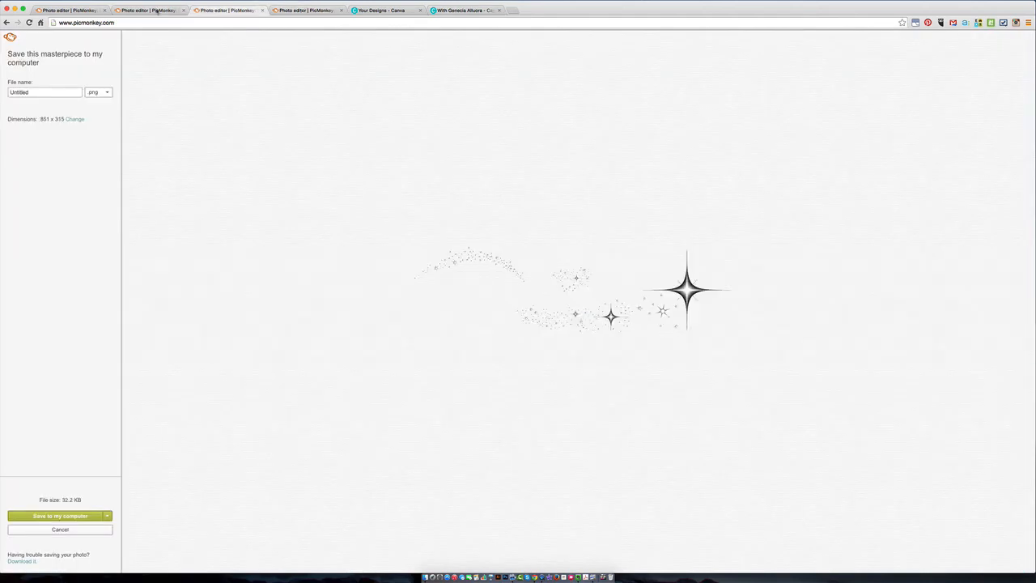
left_click(150, 10)
left_click_drag(154, 10, 385, 11)
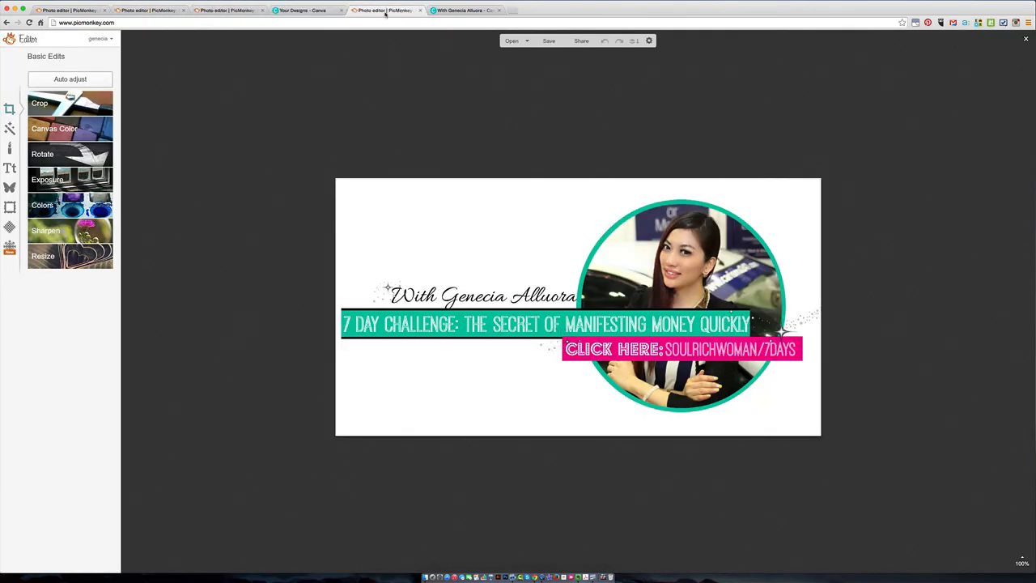
left_click(469, 11)
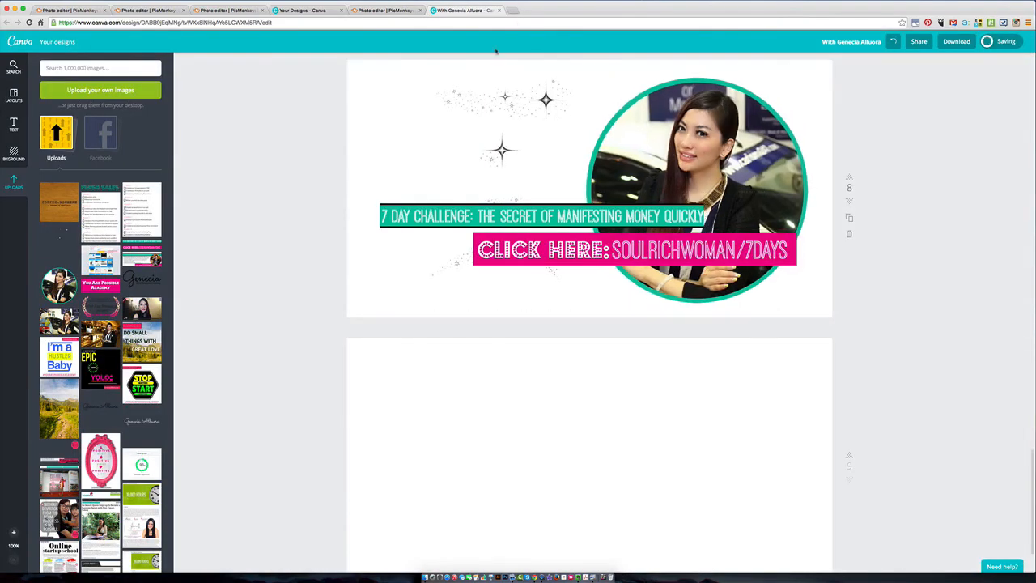
left_click(384, 11)
left_click(468, 11)
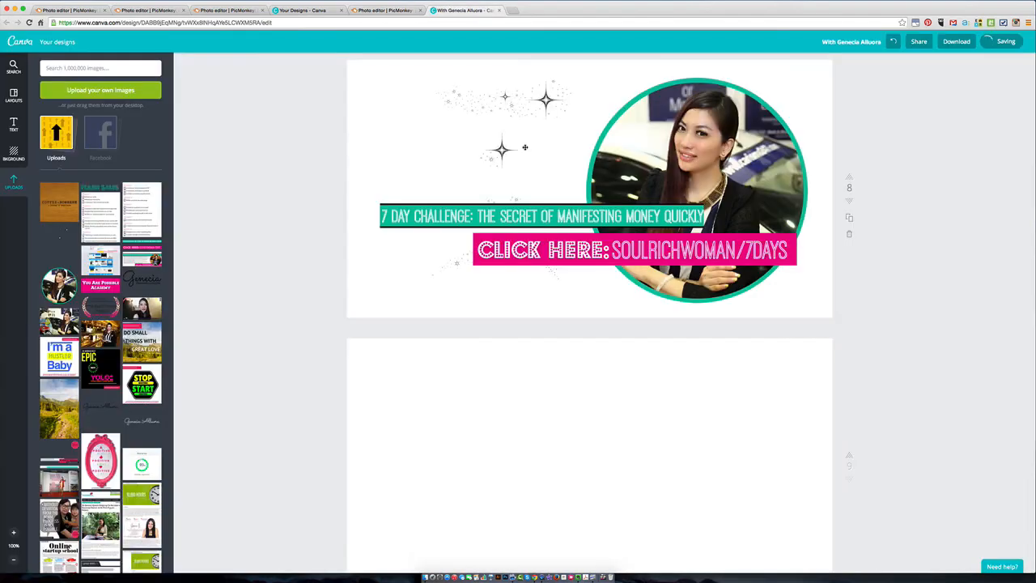
- Enlarge the green 7 Day Challenge bar so it runs from the page's left edge well across the portrait
left_click(557, 213)
mouse_move(705, 230)
left_mouse_down()
mouse_move(778, 234)
mouse_move(698, 217)
mouse_move(711, 221)
mouse_move(703, 266)
mouse_move(687, 236)
left_mouse_up()
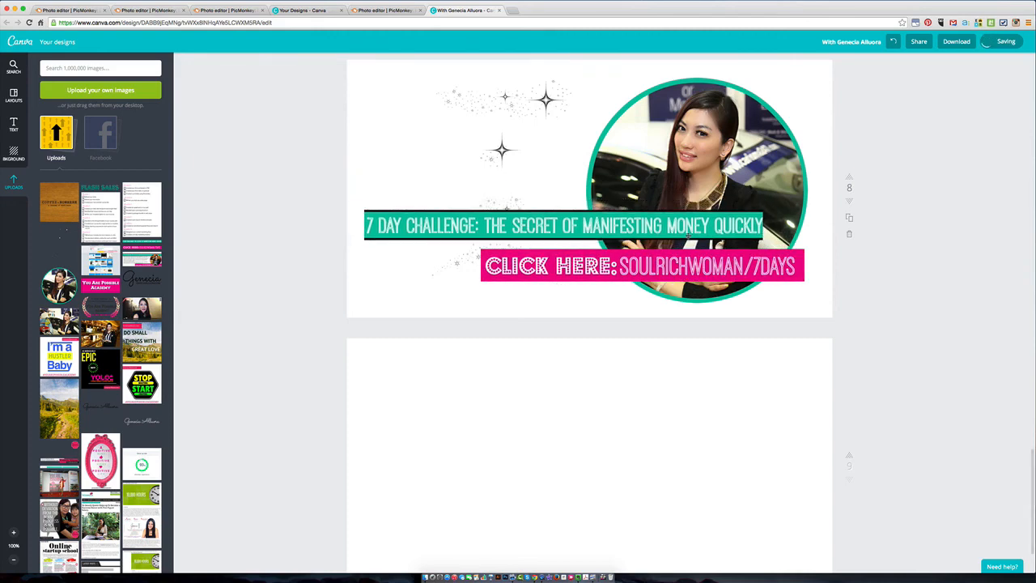
left_click(722, 231)
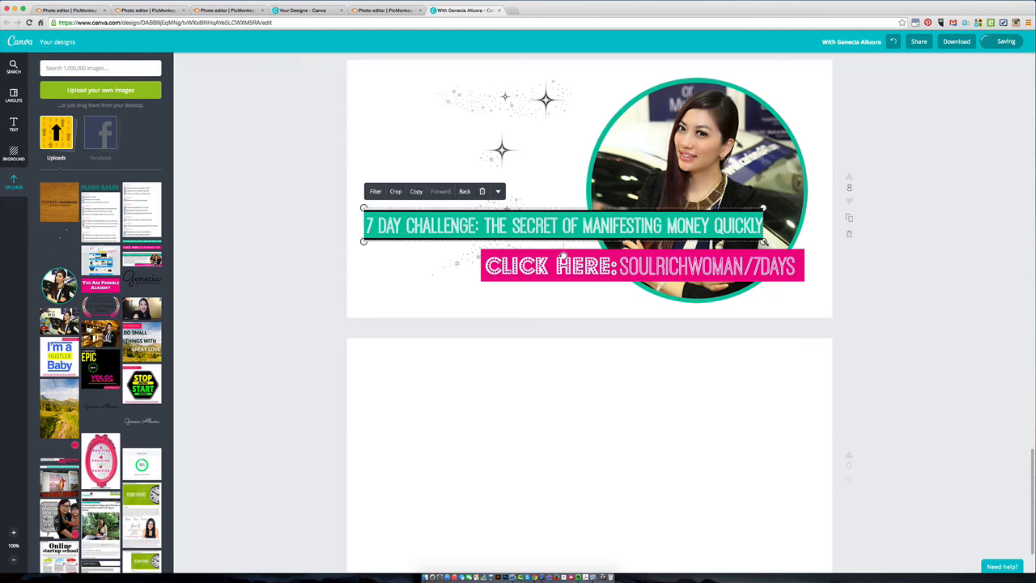
left_click_drag(765, 241, 738, 238)
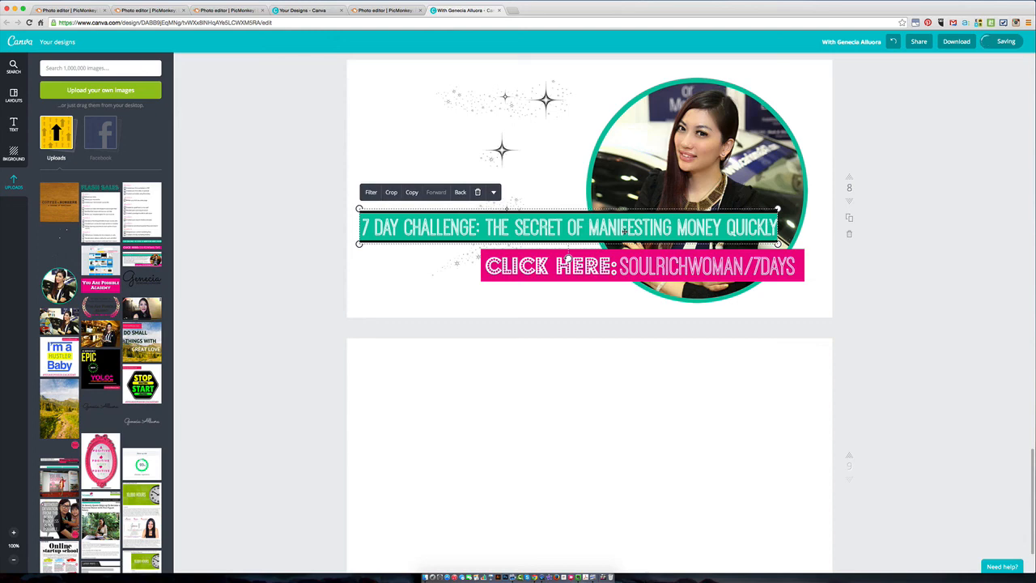
- Shrink the pink click-here bar, bring it forward and tuck it directly beneath the right end of the green bar
left_click_drag(620, 267, 618, 263)
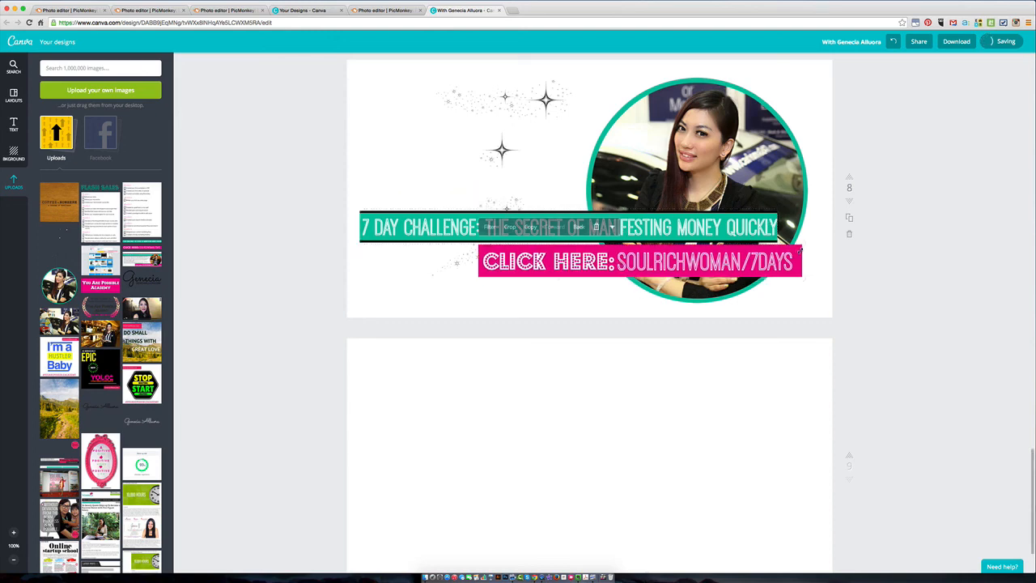
left_click_drag(802, 243, 733, 251)
left_click_drag(673, 272, 723, 263)
right_click(723, 264)
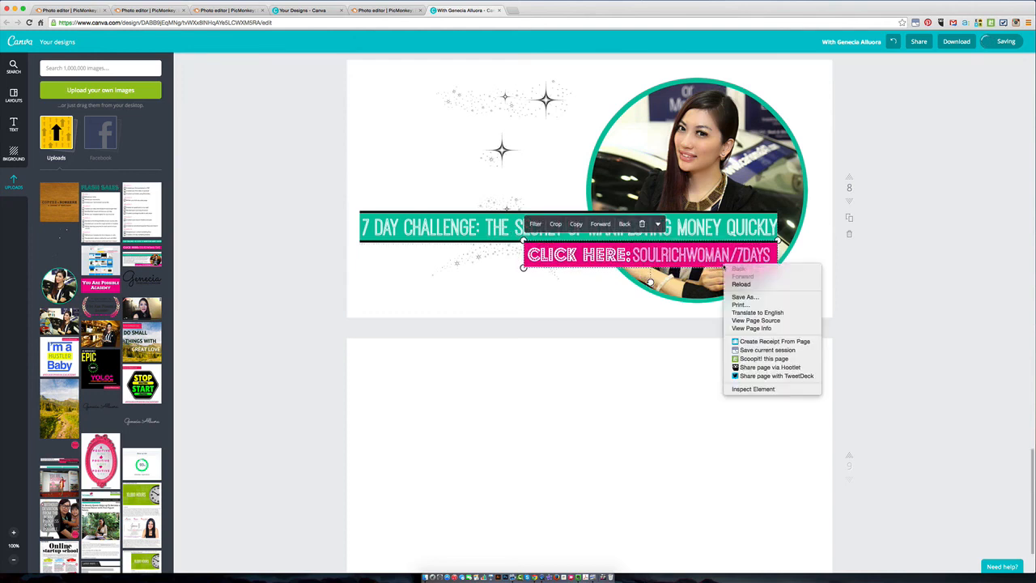
left_click(599, 226)
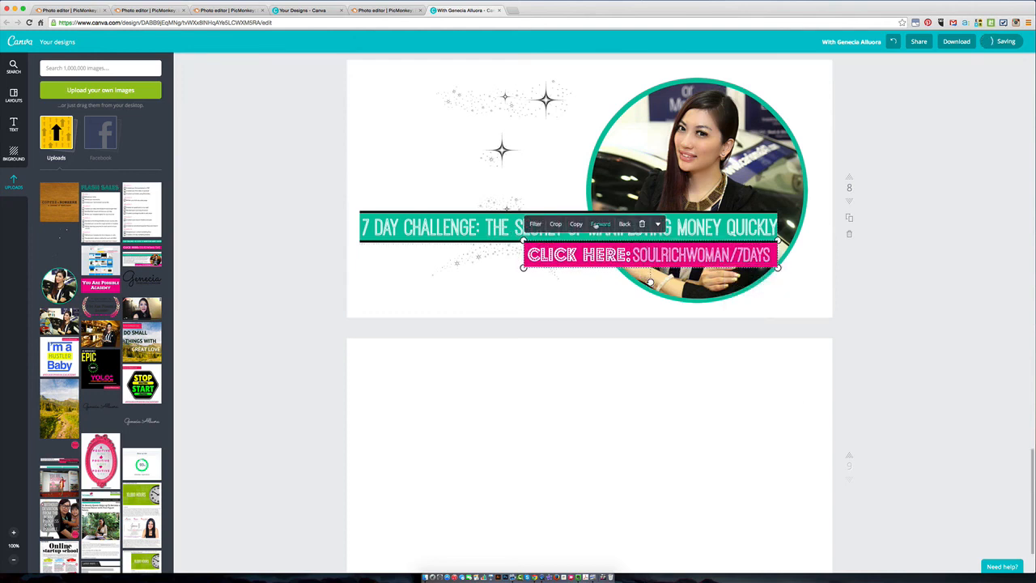
left_click(601, 225)
mouse_move(671, 271)
left_mouse_down()
mouse_move(640, 259)
mouse_move(667, 260)
left_mouse_up()
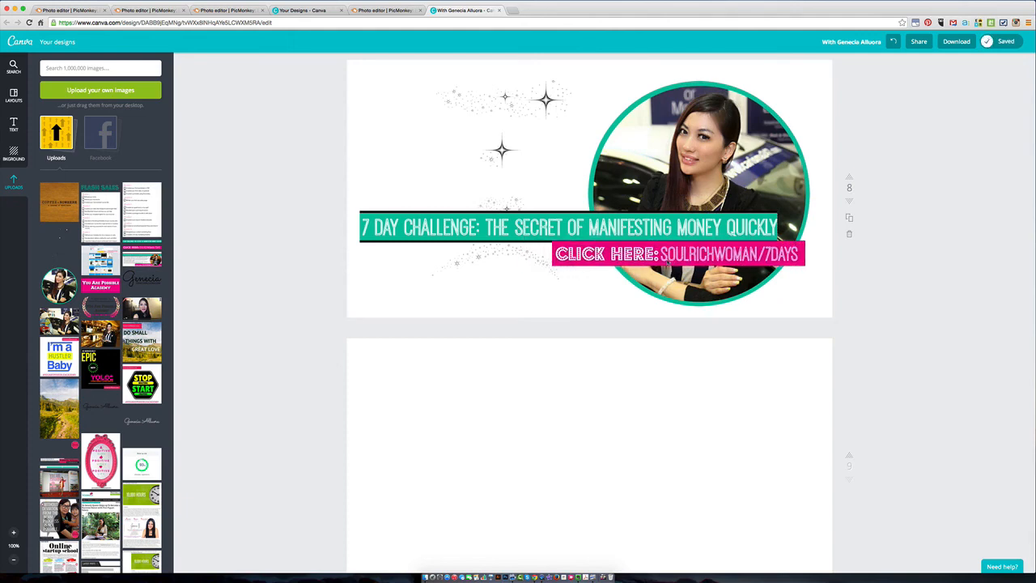
- Crop the sparkle stars image on page 8 down to the single four-pointed star in its second row
left_click(529, 108)
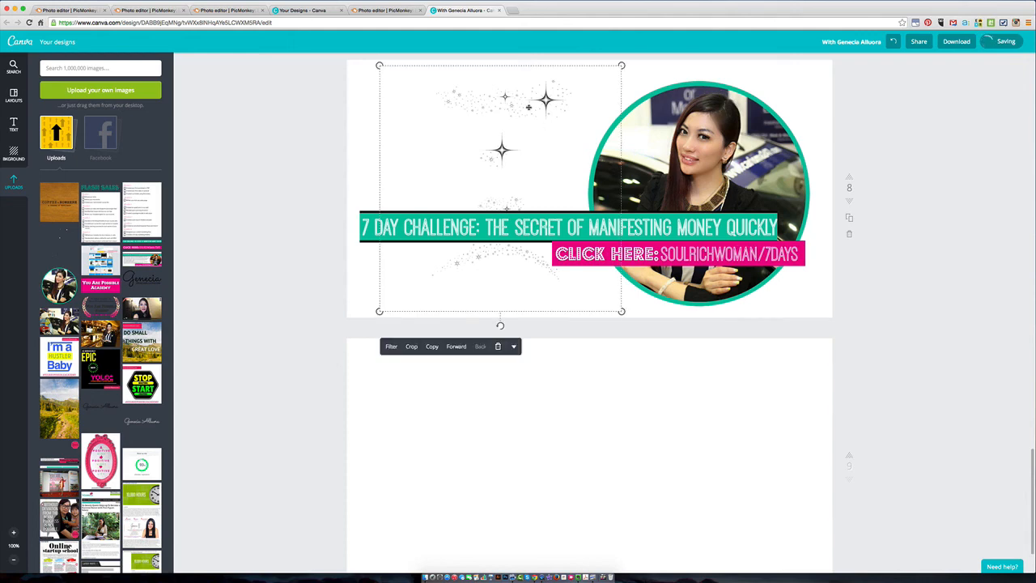
mouse_move(529, 107)
left_mouse_down()
mouse_move(515, 100)
mouse_move(530, 109)
left_mouse_up()
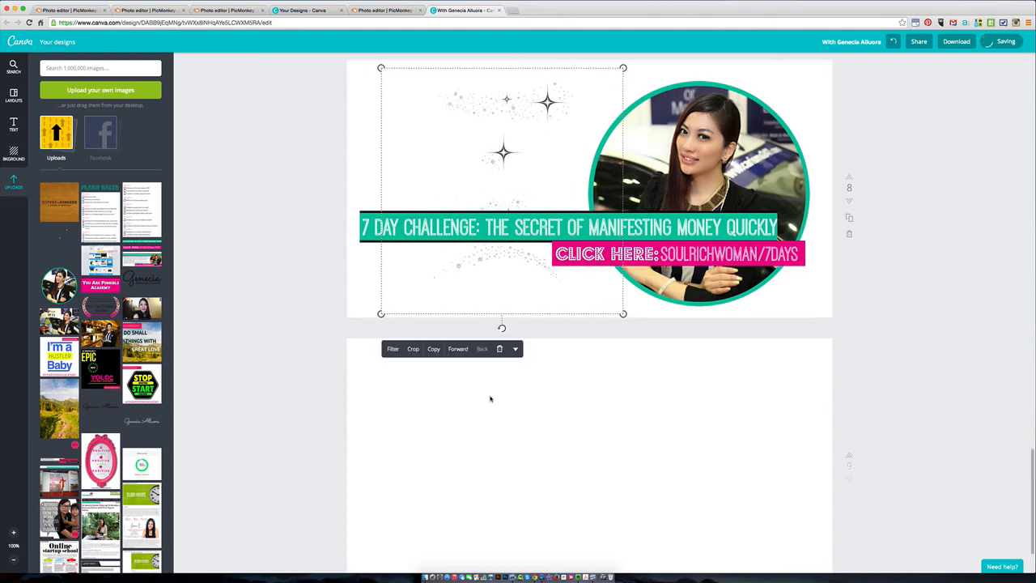
left_click(412, 349)
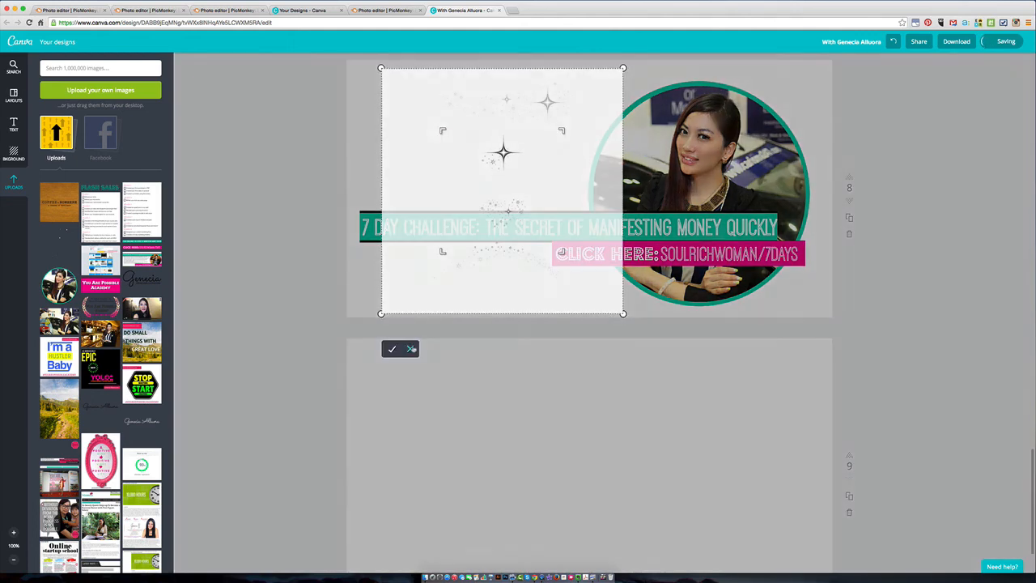
left_click_drag(497, 182, 495, 253)
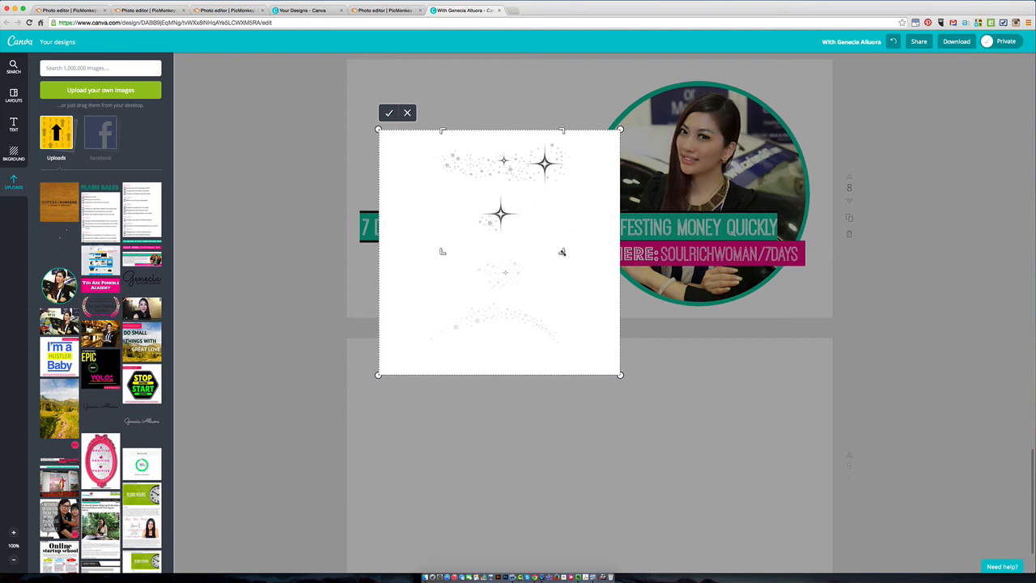
left_click_drag(561, 123, 551, 191)
left_click_drag(442, 250, 481, 240)
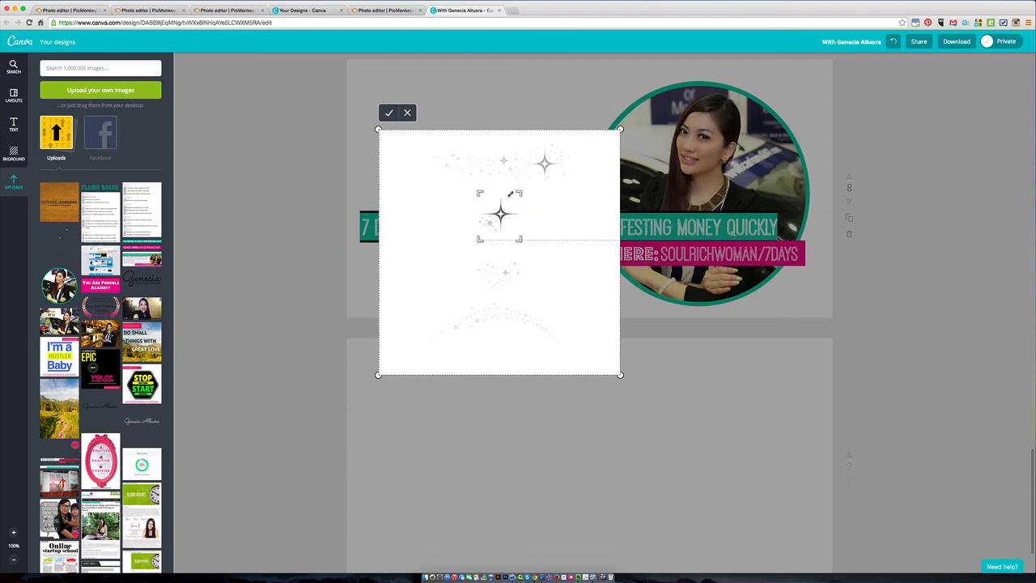
left_click(390, 112)
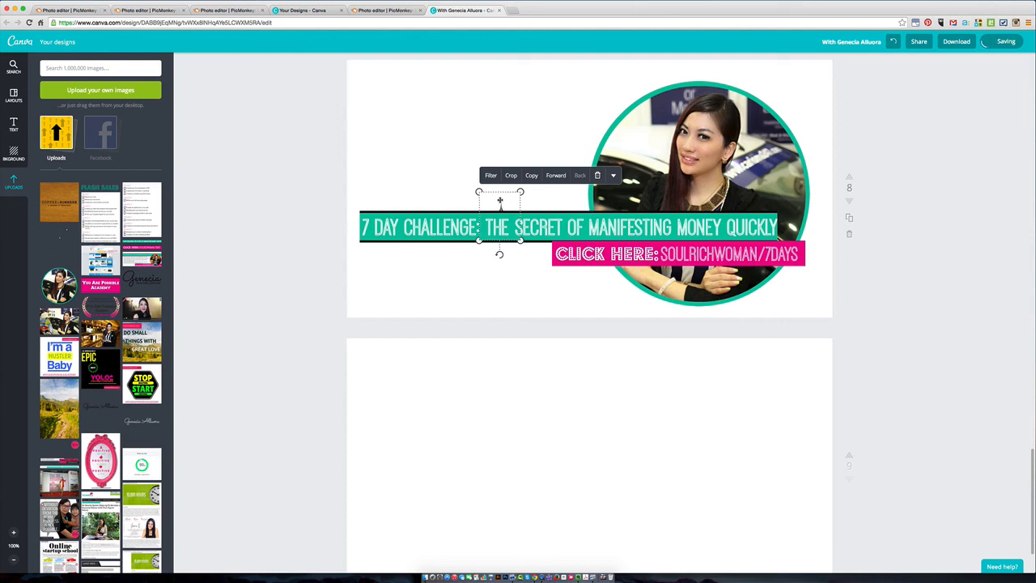
- Bring the cropped star forward and place it at the right end of the green bar
left_click_drag(499, 200, 578, 224)
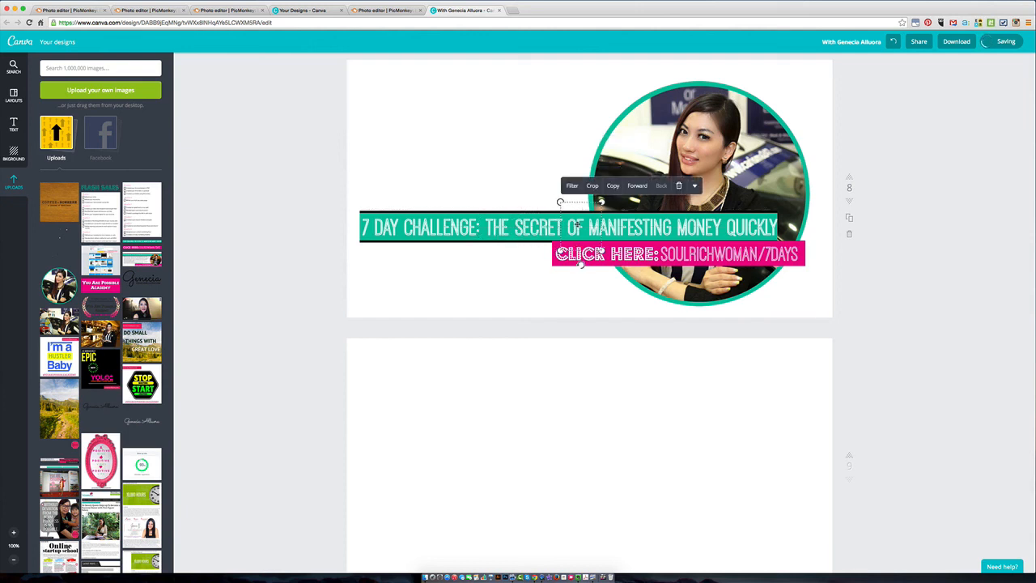
left_click(633, 190)
left_click_drag(580, 225, 777, 220)
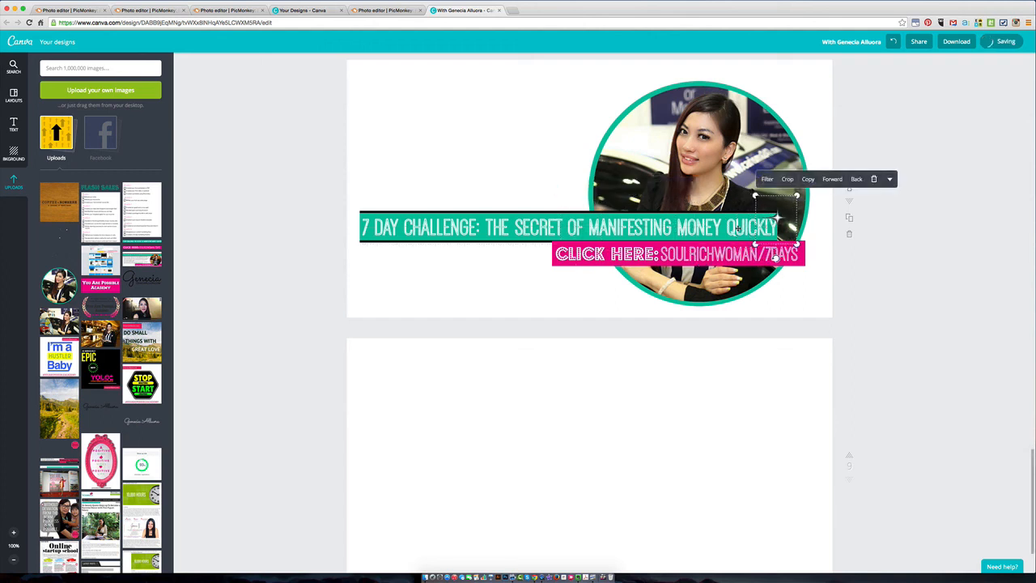
left_click(481, 152)
- Examine the script name text and its font settings on the finished banner on page 7
scroll(482, 152, "up", 5)
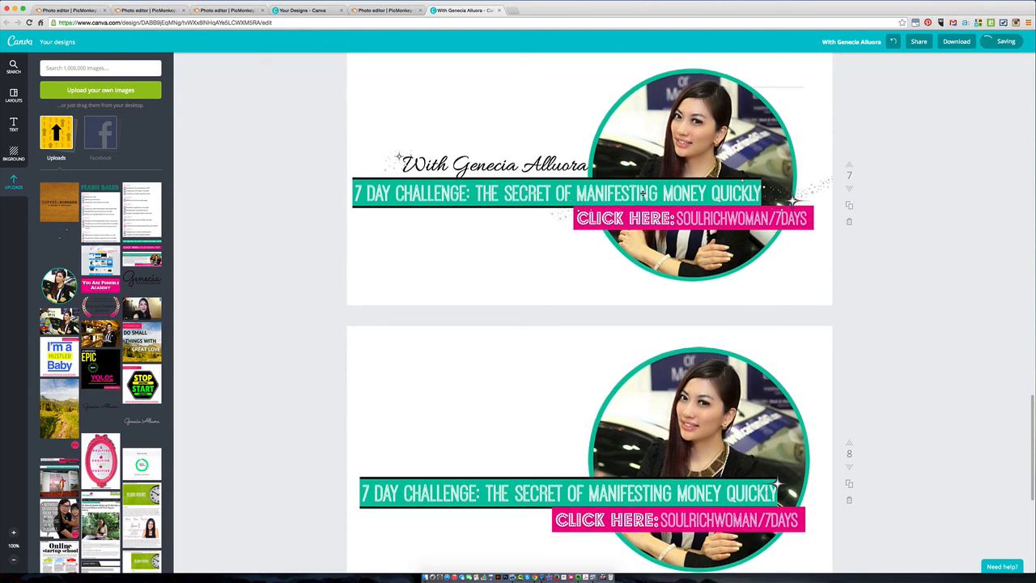
scroll(493, 209, "up", 2)
left_click(493, 207)
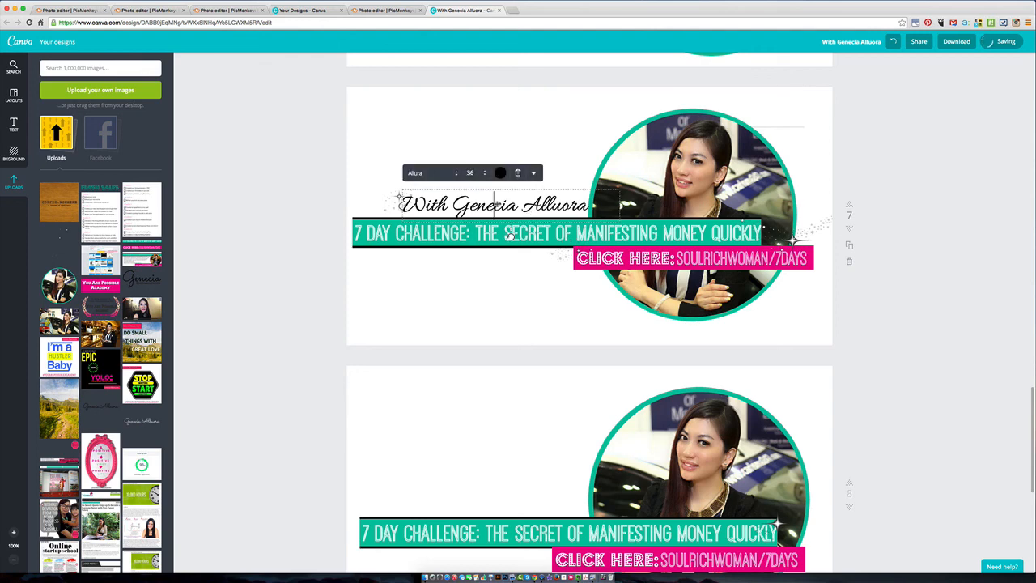
left_click_drag(402, 206, 589, 205)
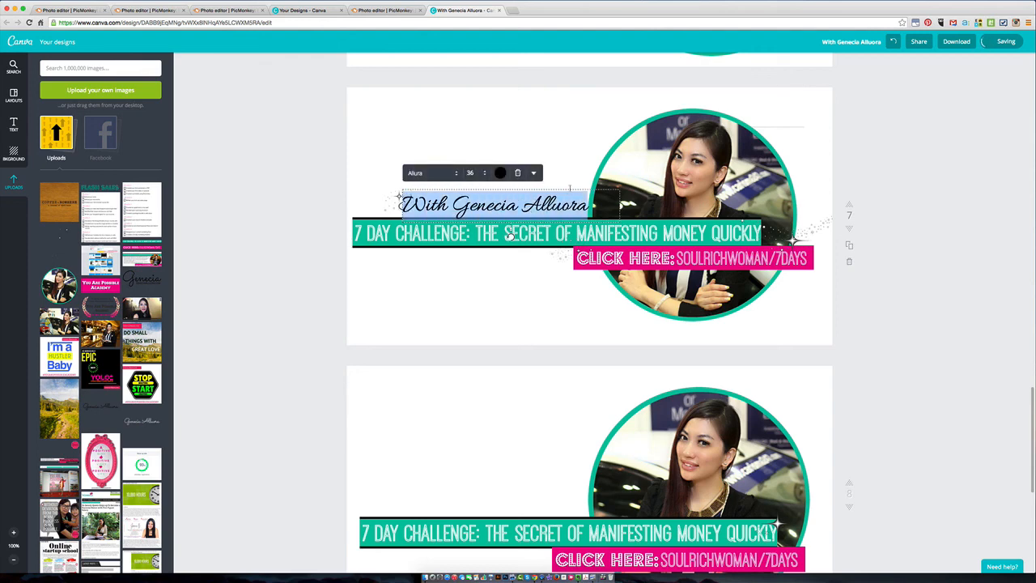
left_click(566, 150)
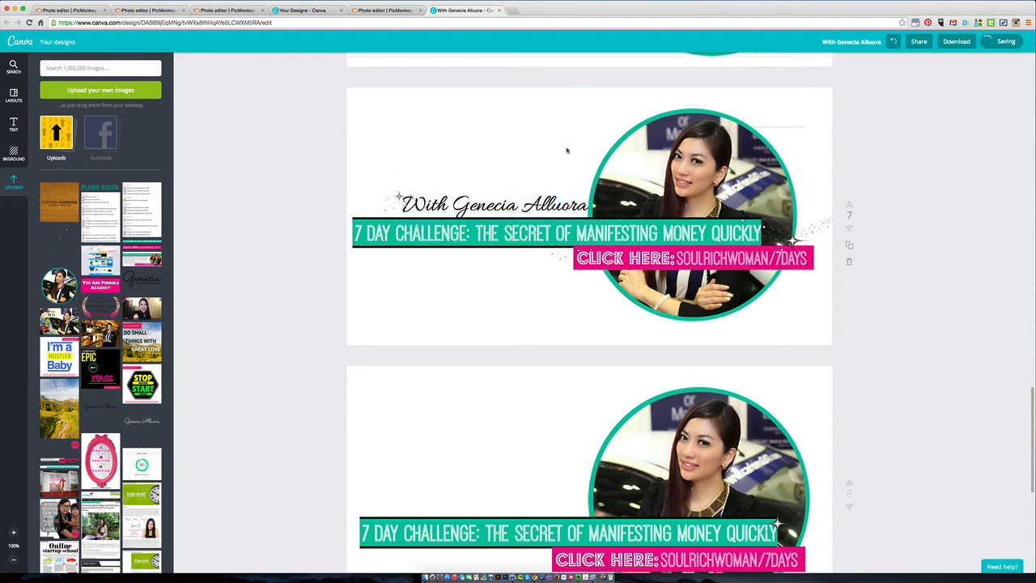